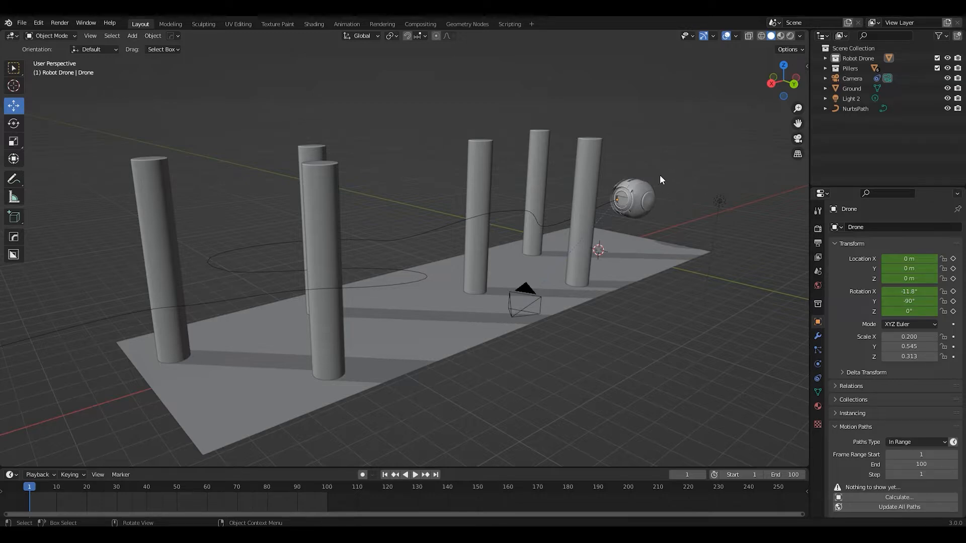
Examine the scene from several angles, including the drone, the pillars, the ground and the curved path
middle_drag(650, 202, 669, 186)
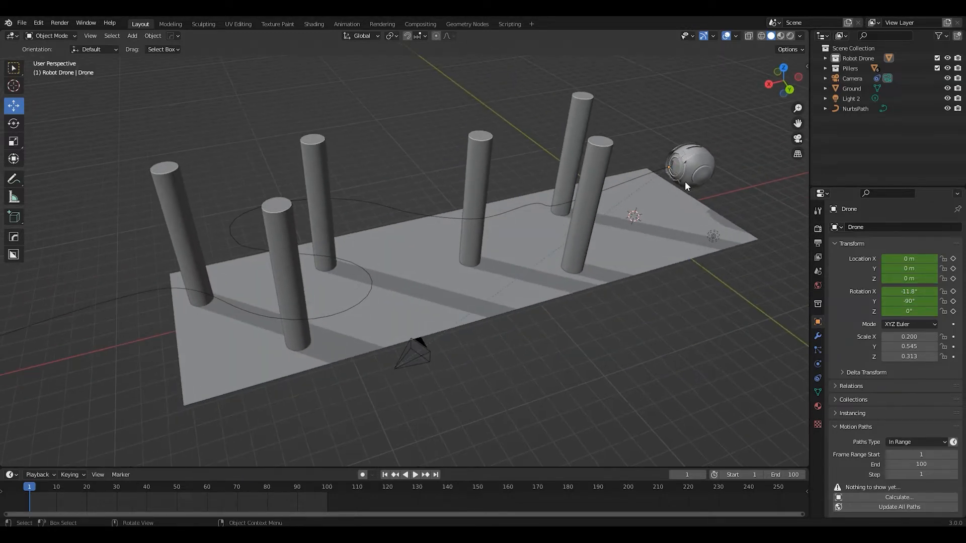
middle_drag(284, 200, 408, 218)
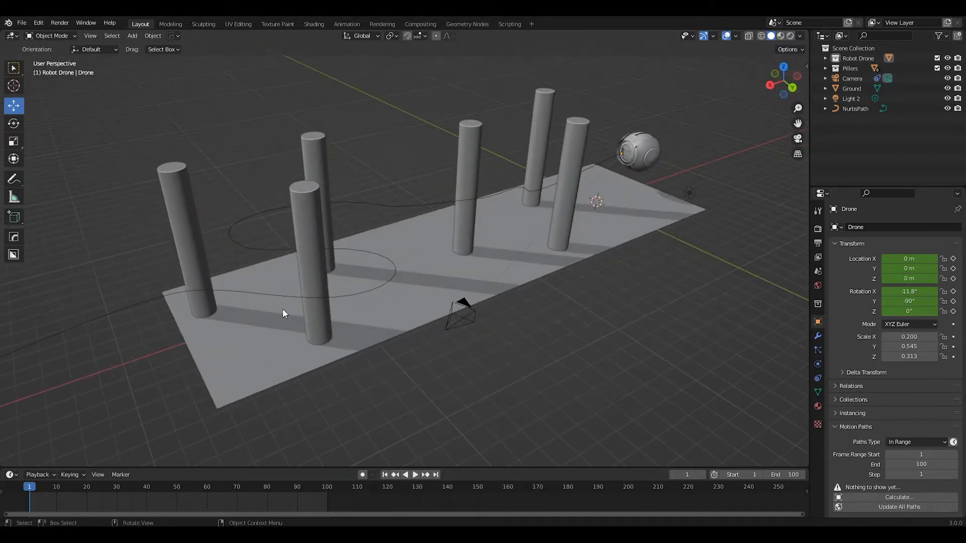
mouse_move(537, 185)
middle_down()
mouse_move(506, 212)
mouse_move(542, 198)
middle_up()
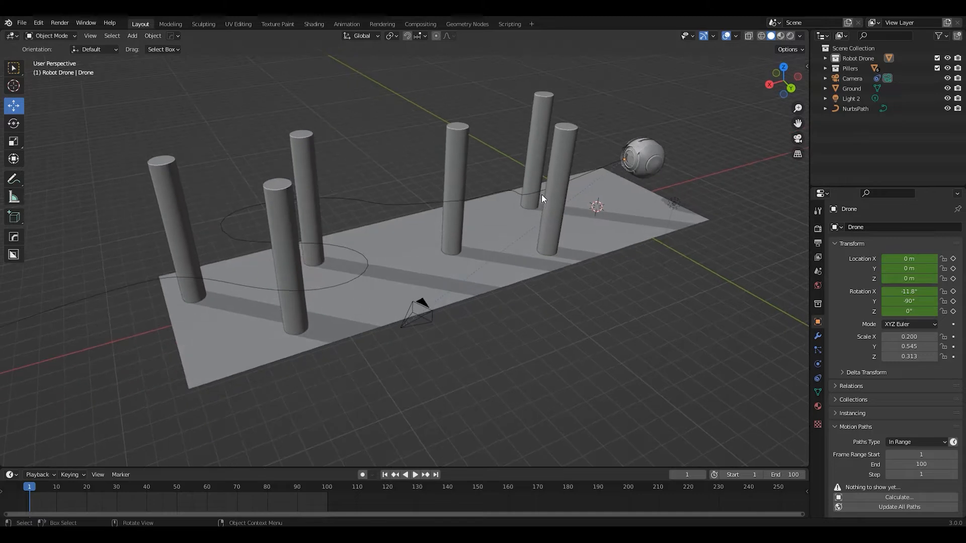
click(650, 157)
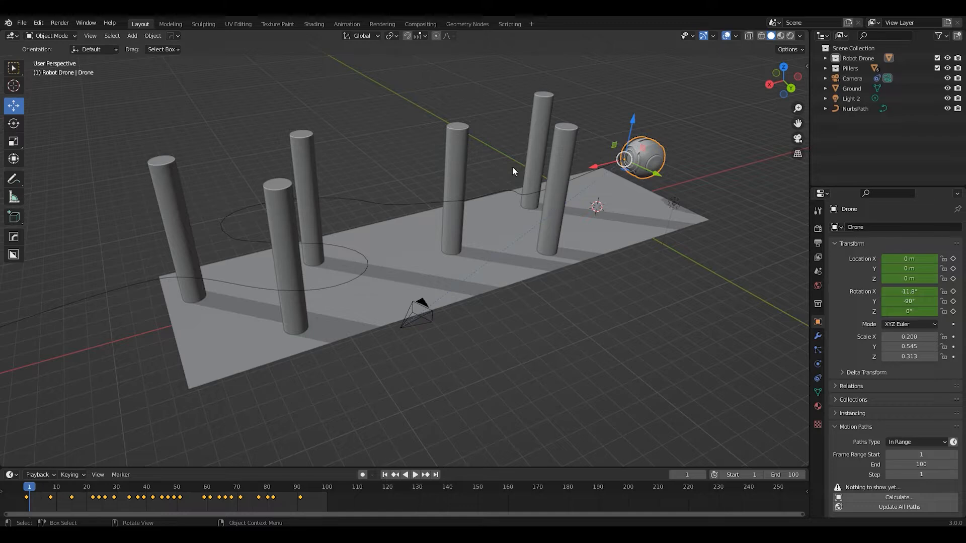
mouse_move(378, 290)
middle_down()
mouse_move(385, 298)
mouse_move(386, 282)
middle_up()
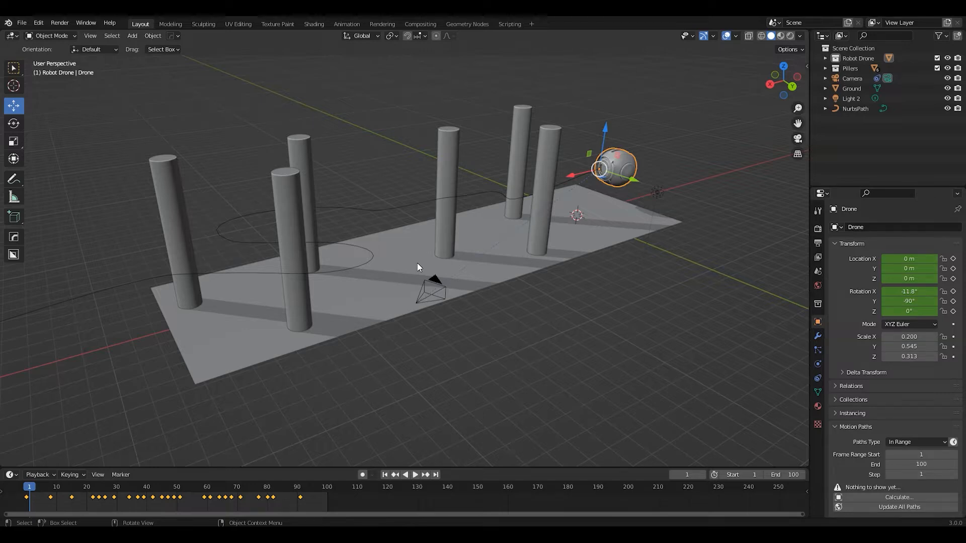
middle_drag(582, 227, 478, 278)
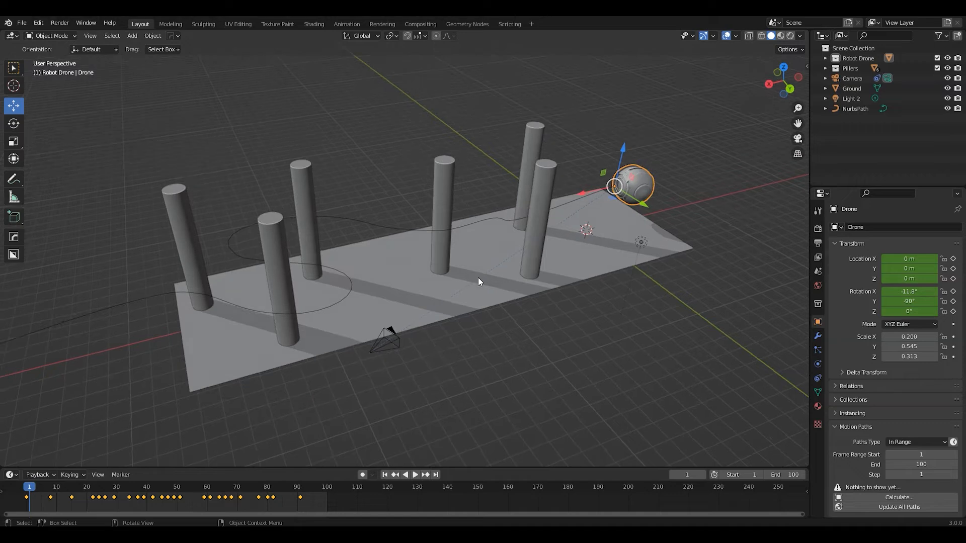
middle_drag(302, 296, 381, 316)
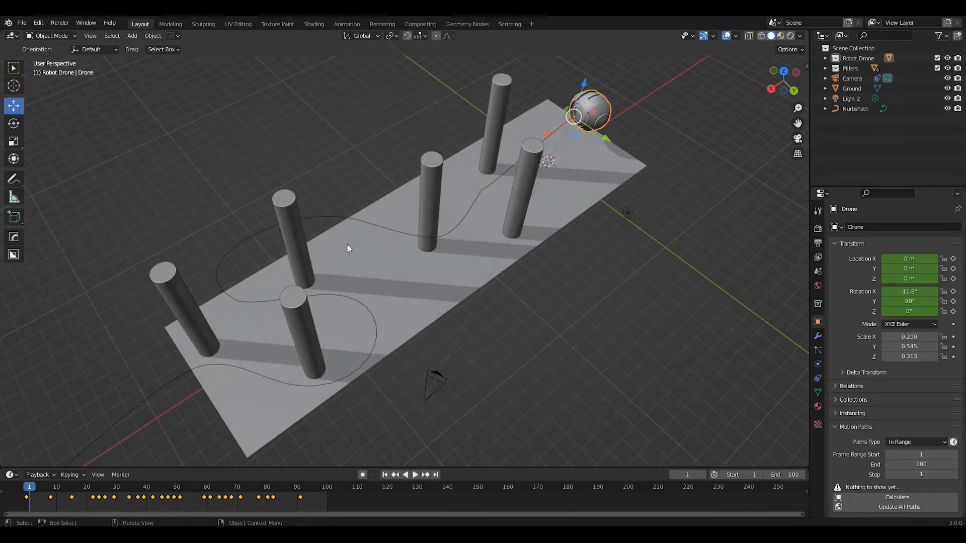
middle_drag(416, 282, 462, 243)
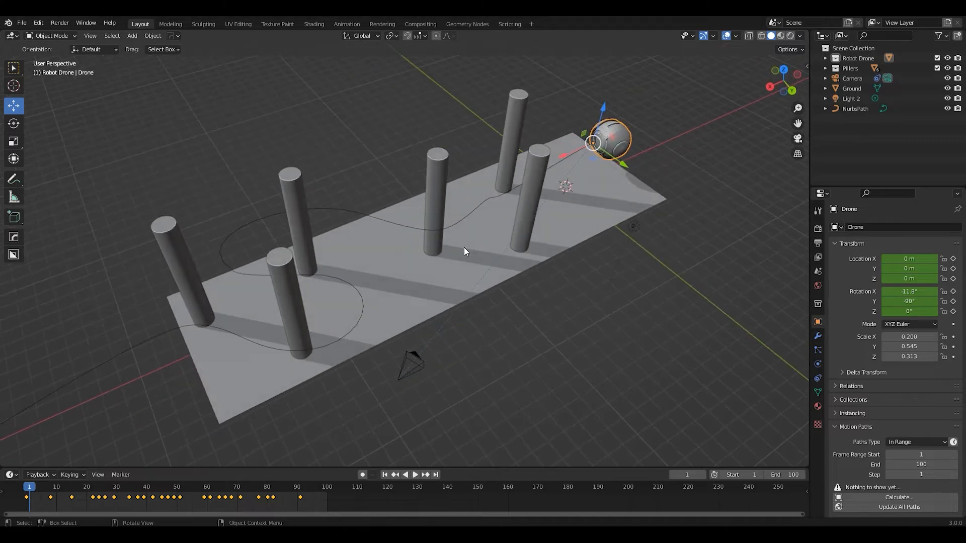
Play the drone's flight along the path, stop it at frame 26 and inspect the drone between the pillars
key(space)
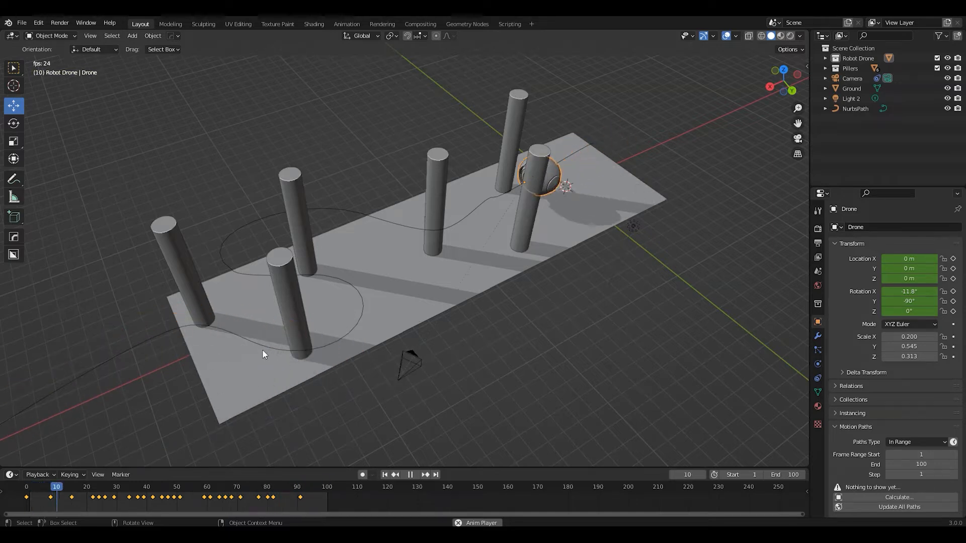
key(space)
scroll(251, 442, up, 6)
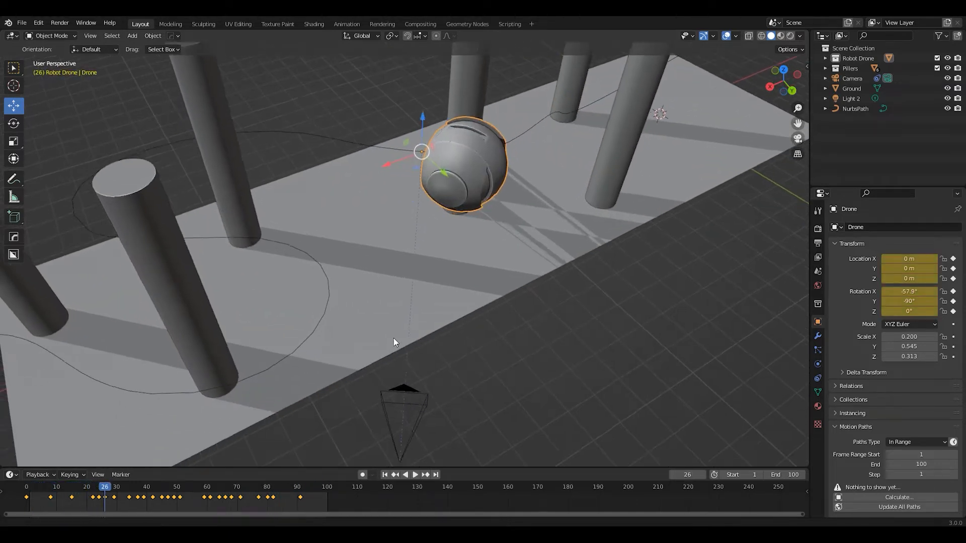
middle_drag(473, 132, 442, 243)
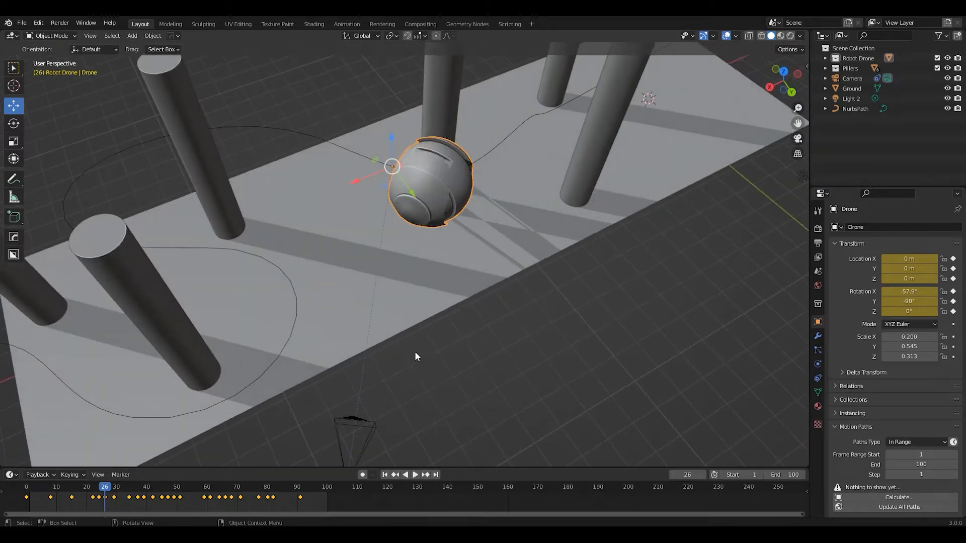
scroll(414, 351, down, 5)
middle_drag(400, 355, 433, 291)
scroll(436, 308, up, 2)
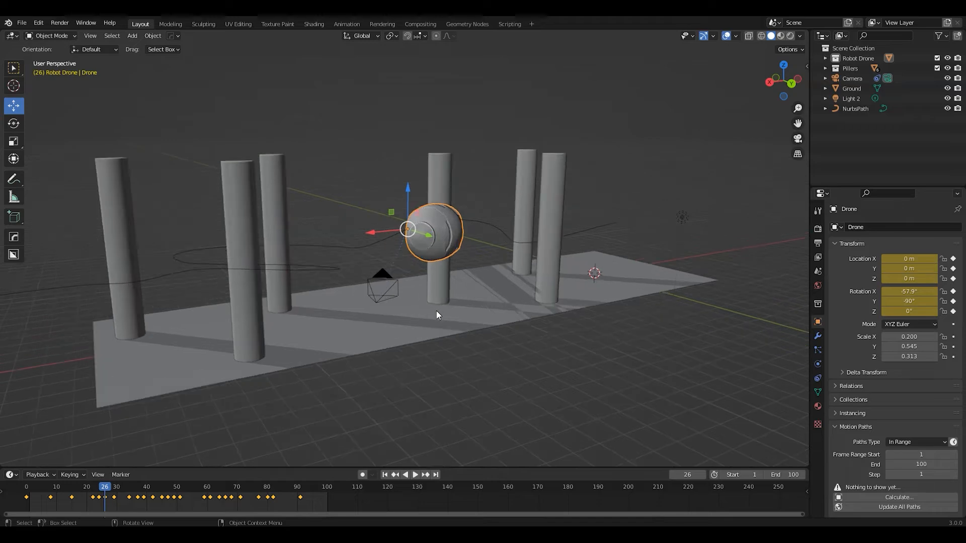
View the scene through the camera and play the animation from the first frame
key(KP_0)
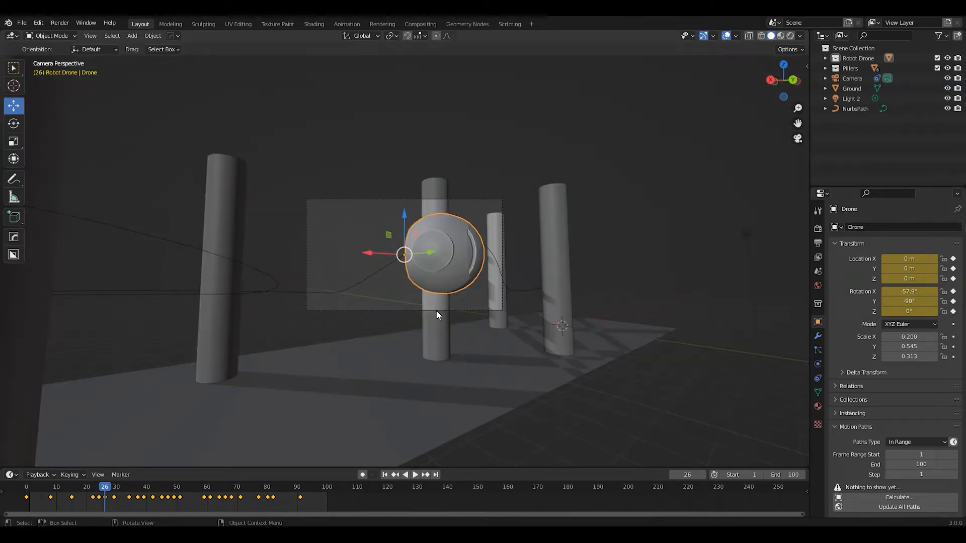
scroll(438, 311, up, 5)
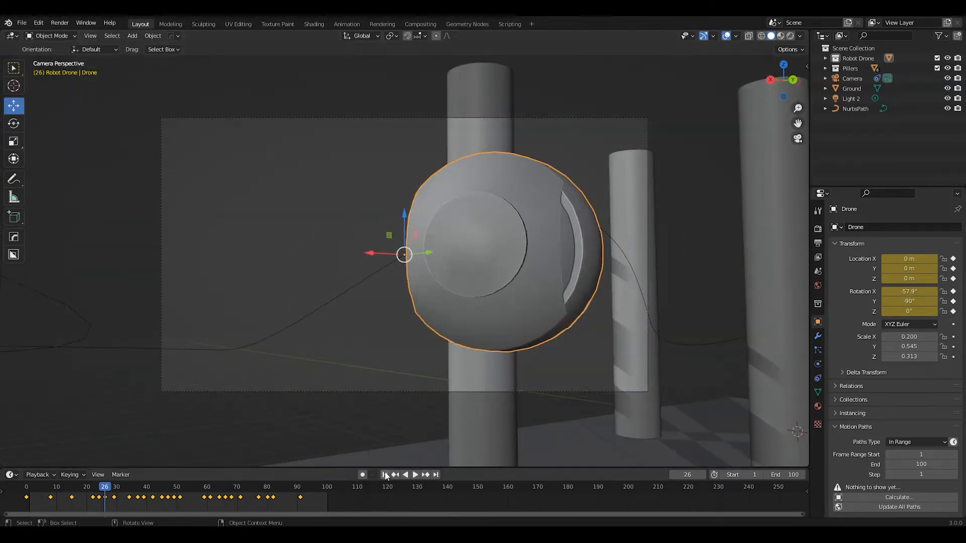
click(386, 475)
key(space)
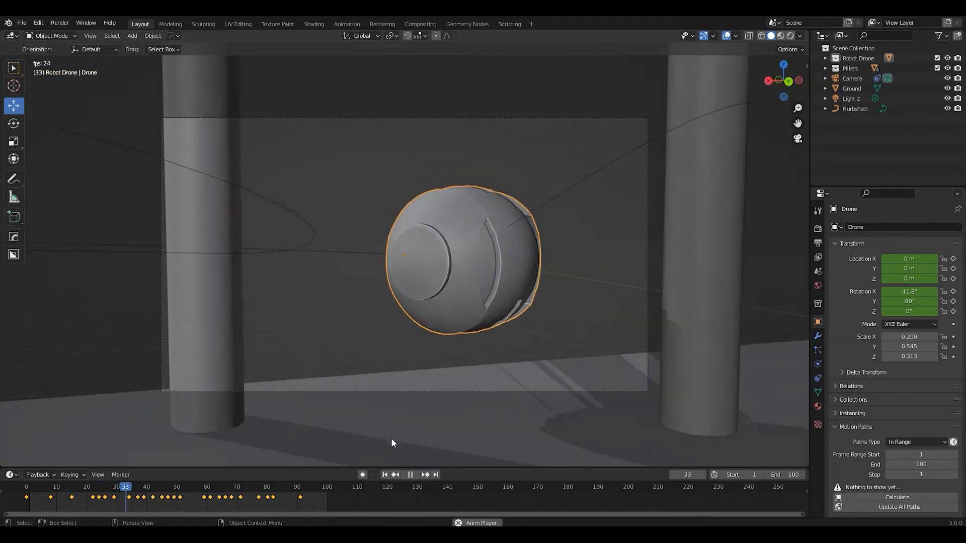
key(space)
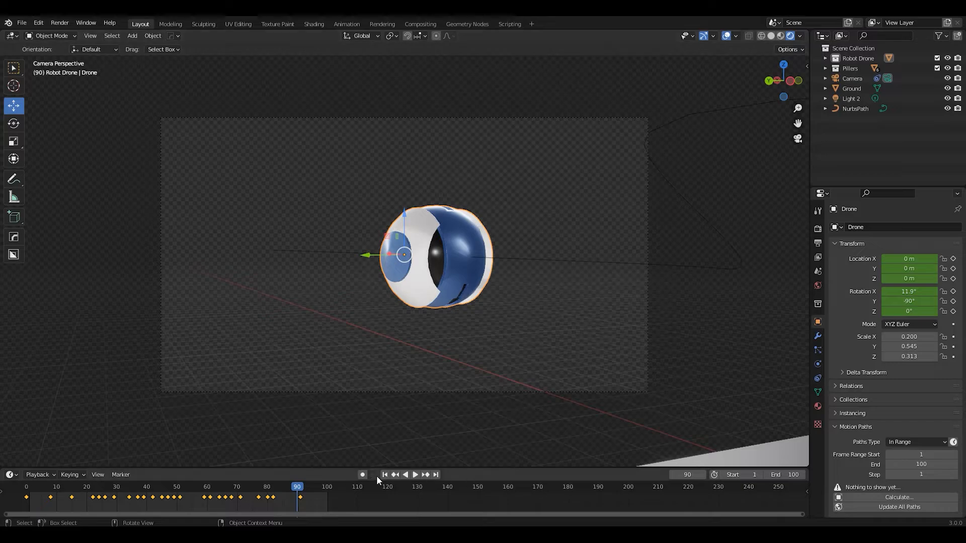
Play the animation again from the first frame in camera view with rendered shading
click(385, 475)
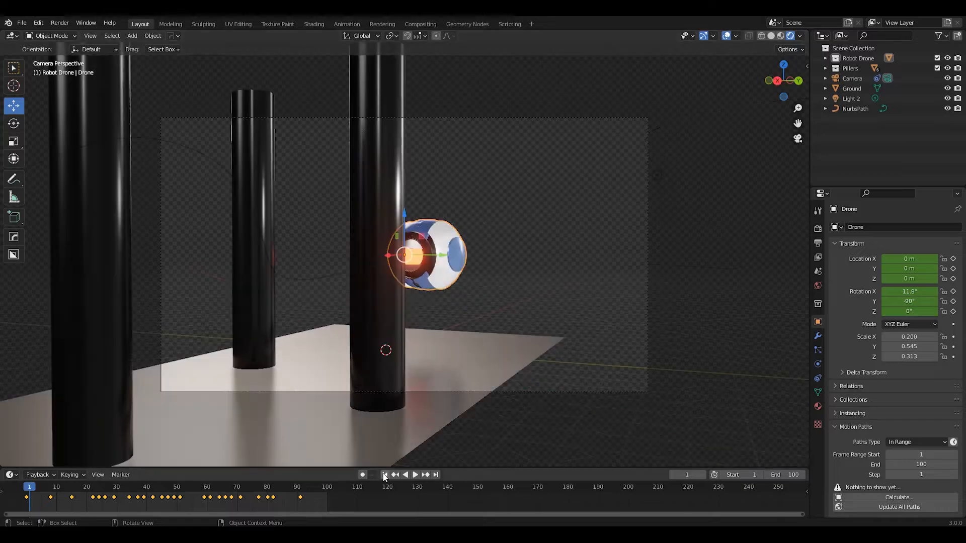
key(space)
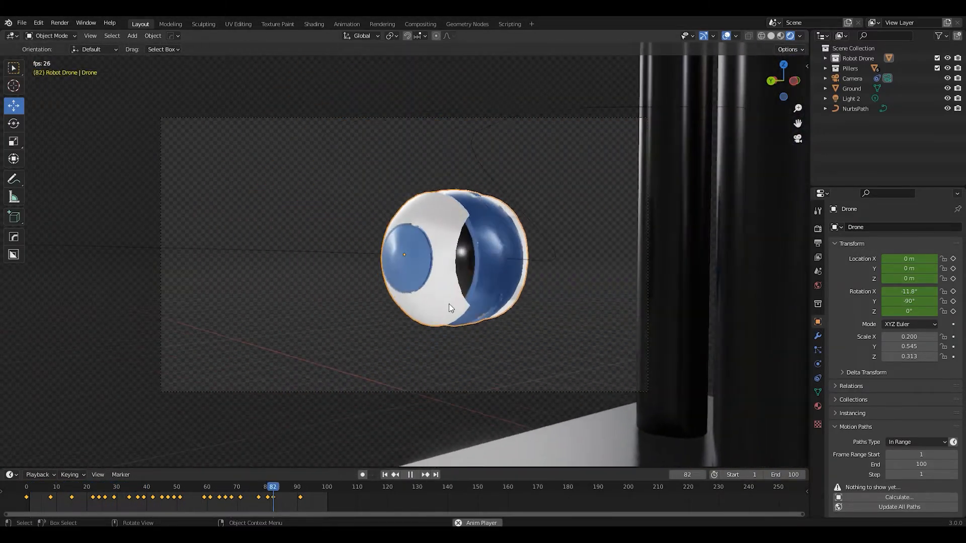
key(space)
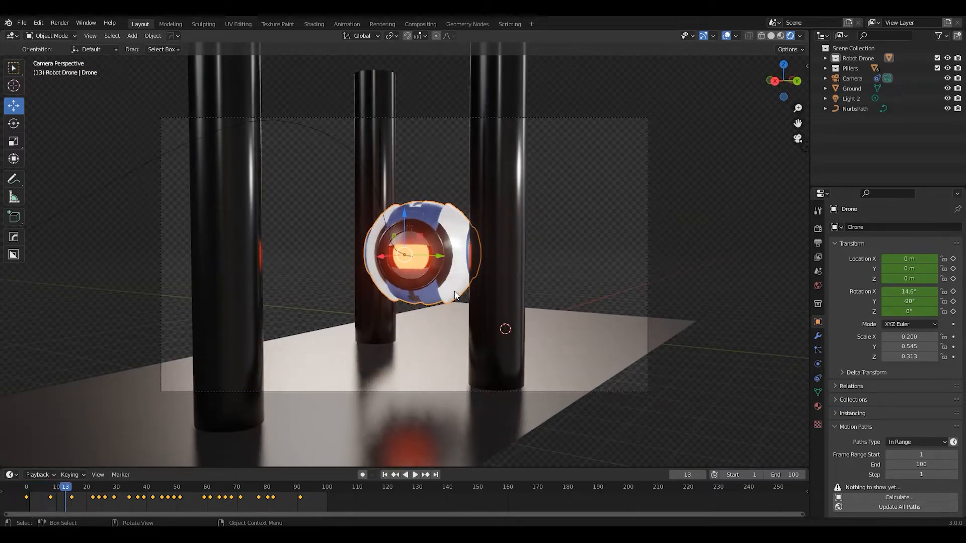
Render frame 13 to check the drone's motion blur, and return to an overview of the whole scene
key(F12)
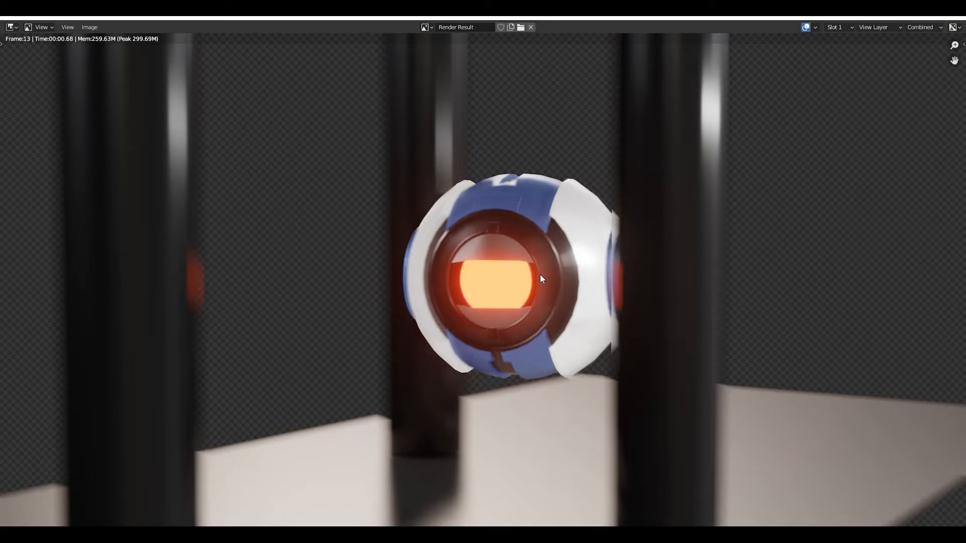
key(Escape)
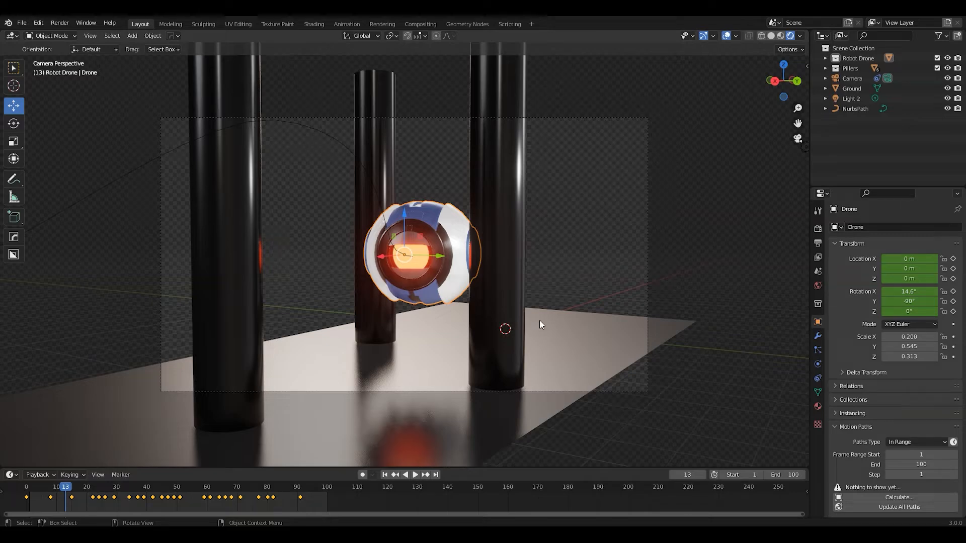
middle_drag(463, 314, 420, 294)
scroll(460, 320, down, 5)
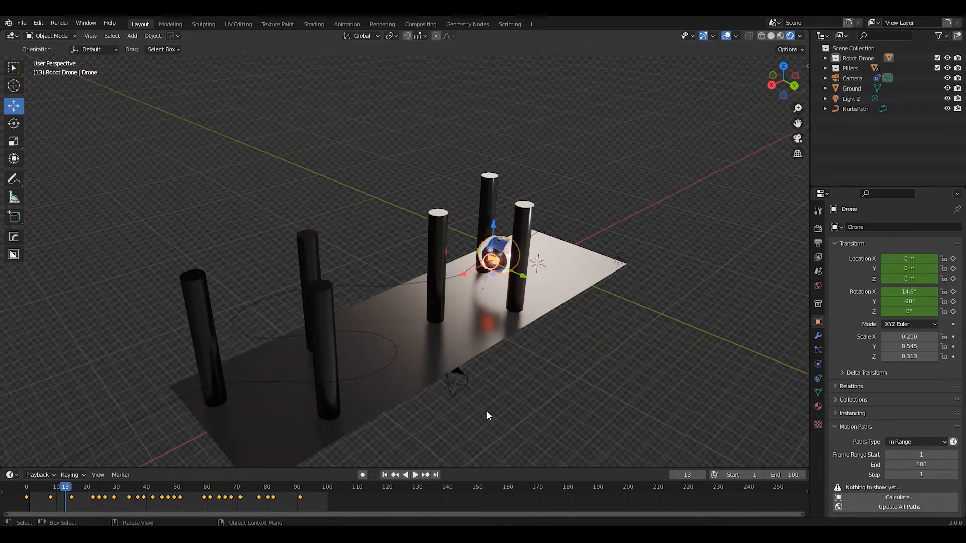
Return to frame 1 and delete the NURBS path and the camera from the scene
click(385, 474)
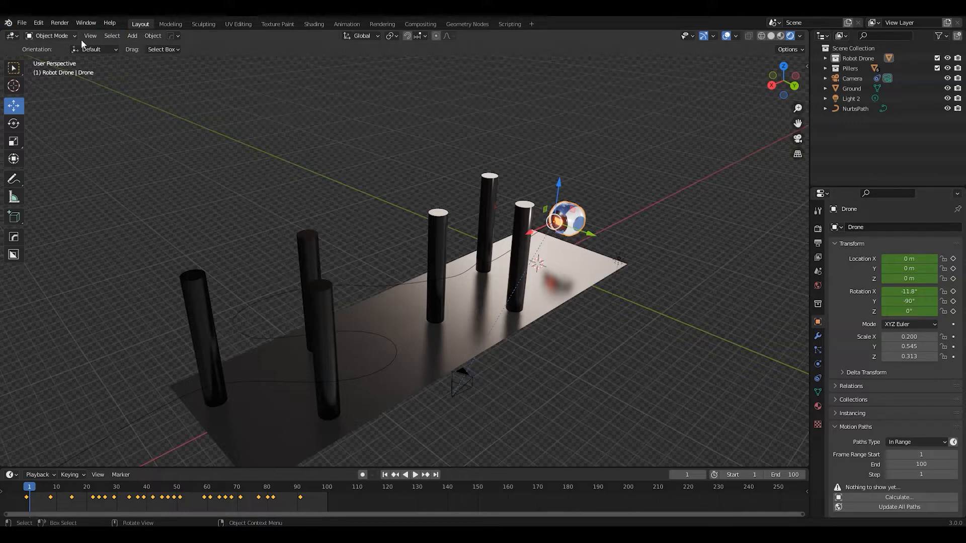
click(376, 283)
middle_drag(376, 283, 383, 276)
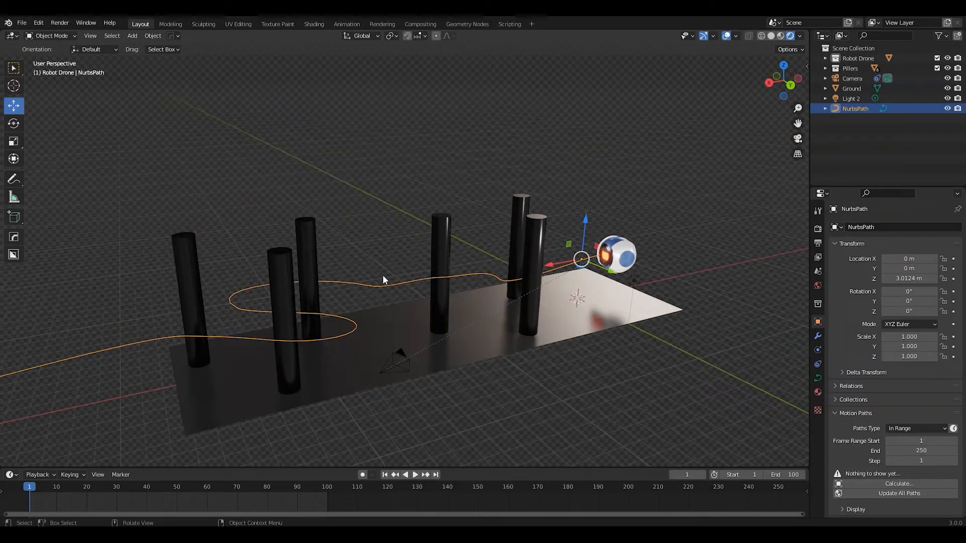
key(Delete)
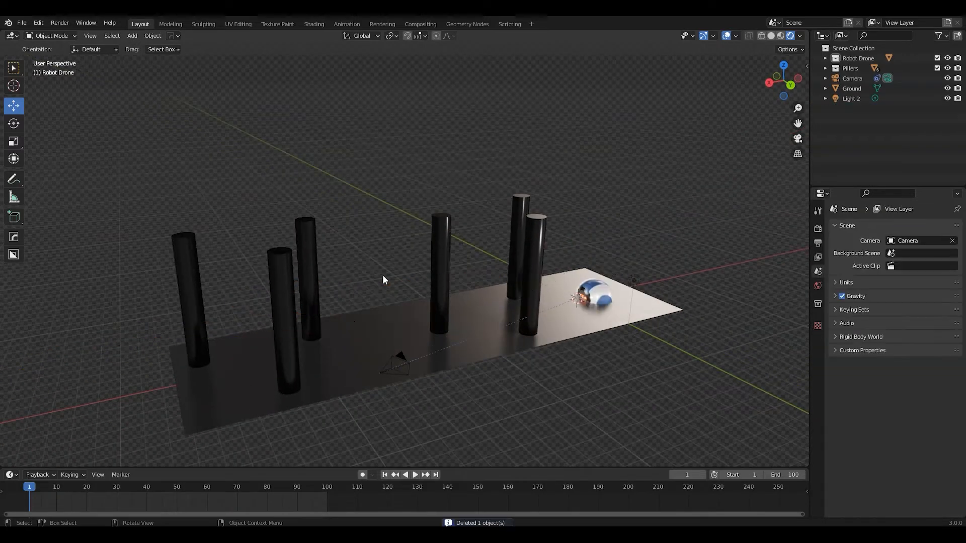
click(401, 362)
key(Delete)
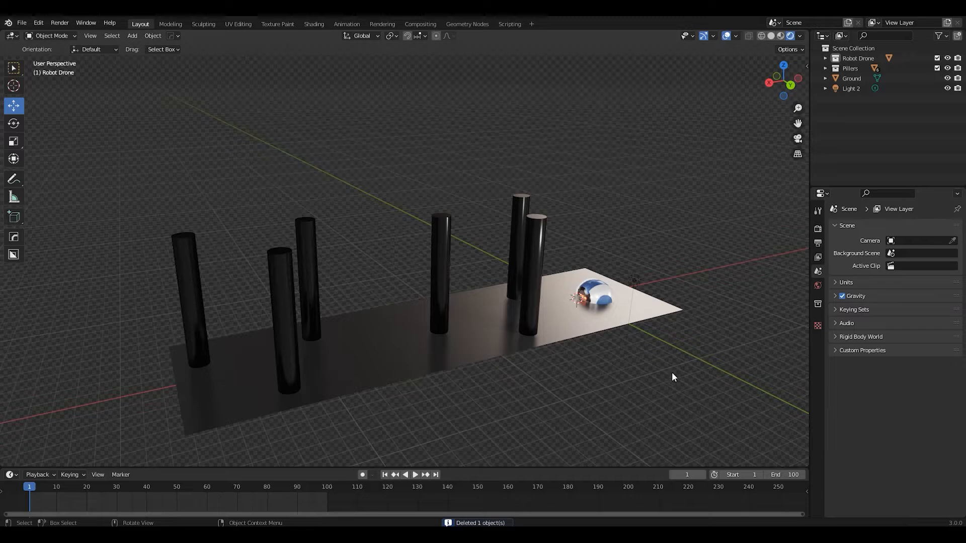
Delete all of the drone's keyframes from the timeline
click(587, 301)
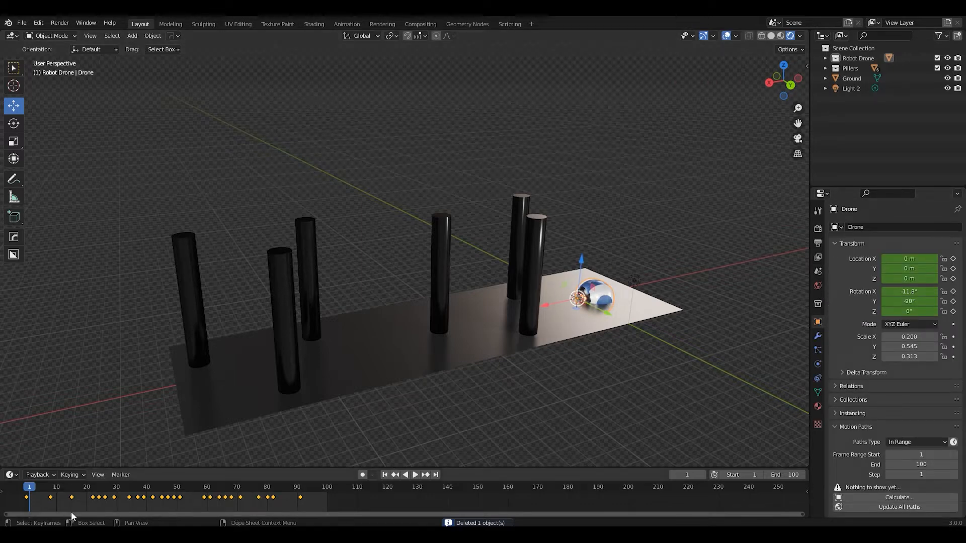
drag(330, 506, 13, 492)
key(Delete)
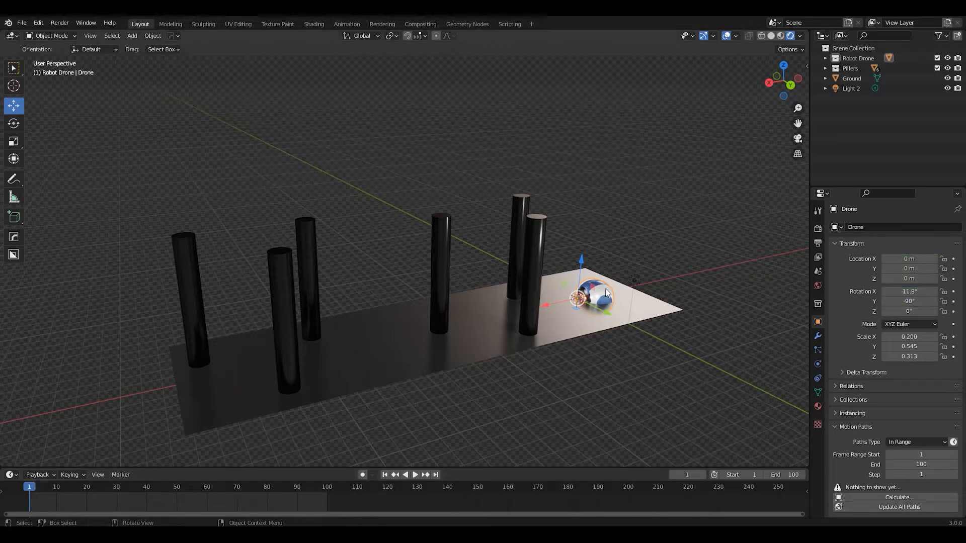
Raise the drone above the ground along the Z axis to a height of about 2.28 m
key(g)
key(z)
drag(579, 247, 571, 203)
middle_drag(561, 286, 559, 297)
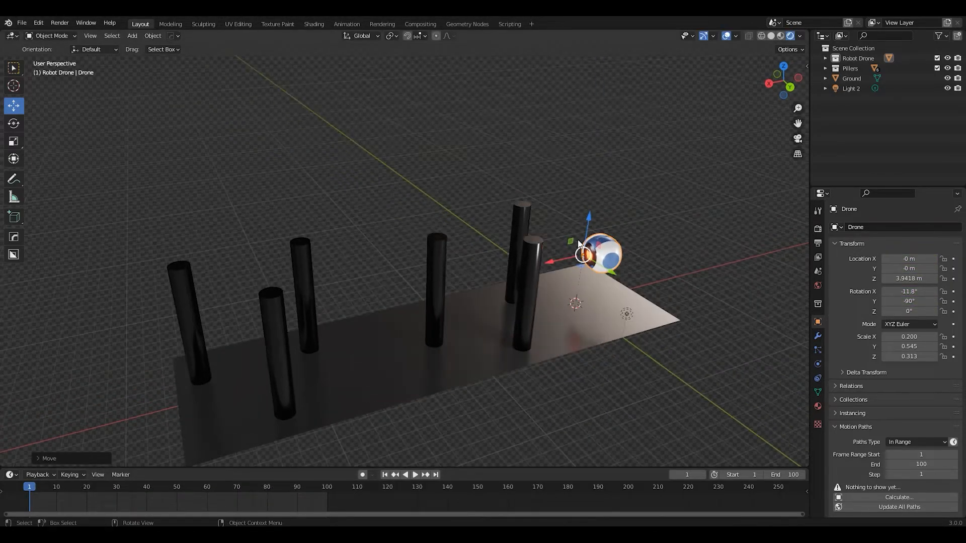
drag(588, 227, 630, 325)
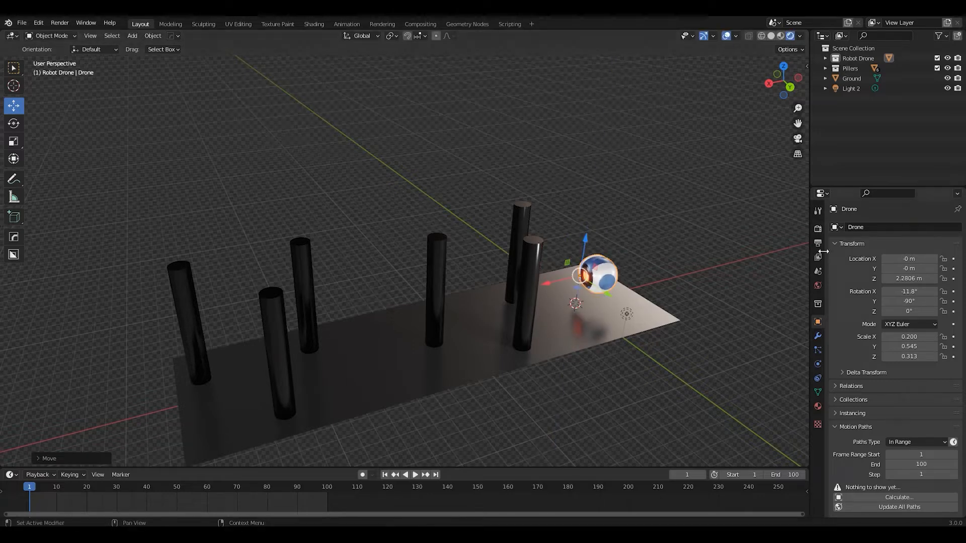
Review the scene's Motion Blur settings for the Eevee render engine
click(817, 228)
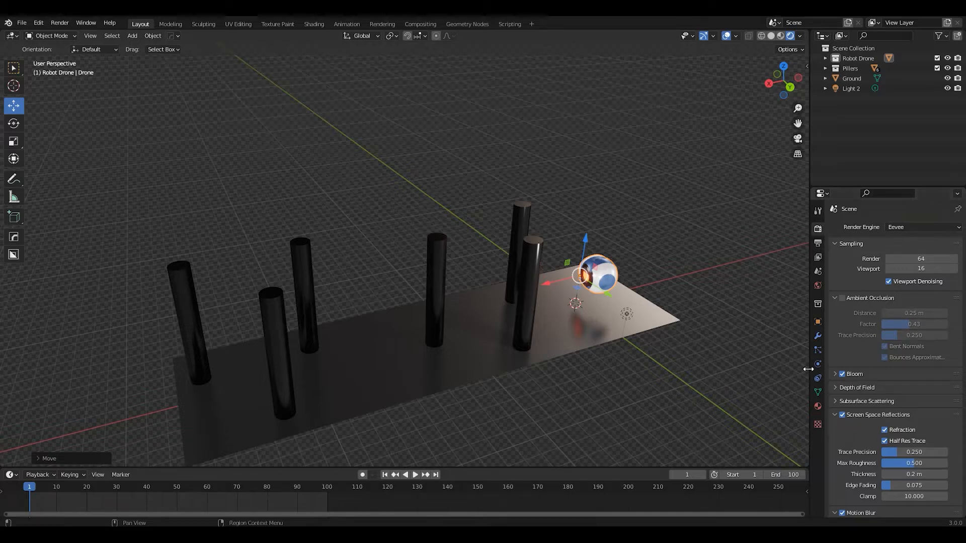
scroll(844, 379, down, 8)
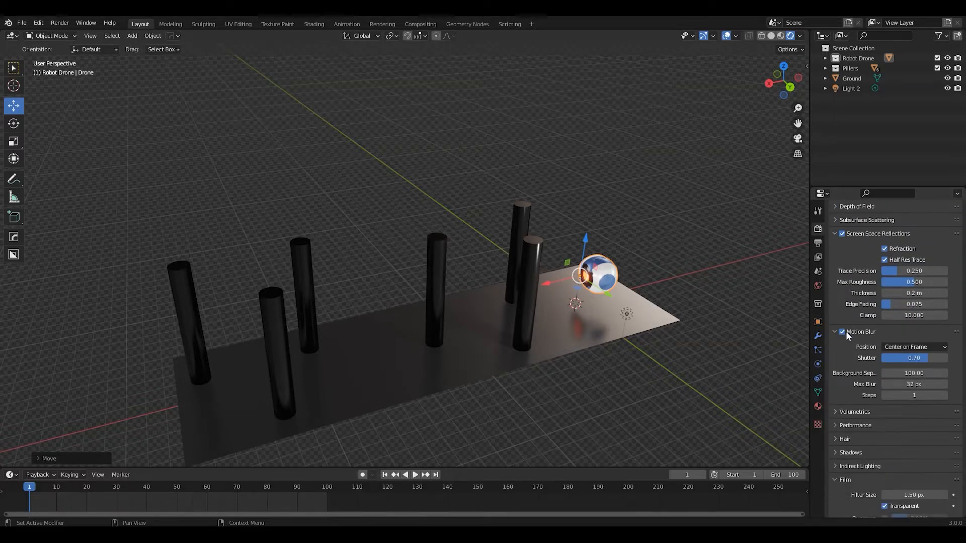
middle_drag(587, 331, 594, 322)
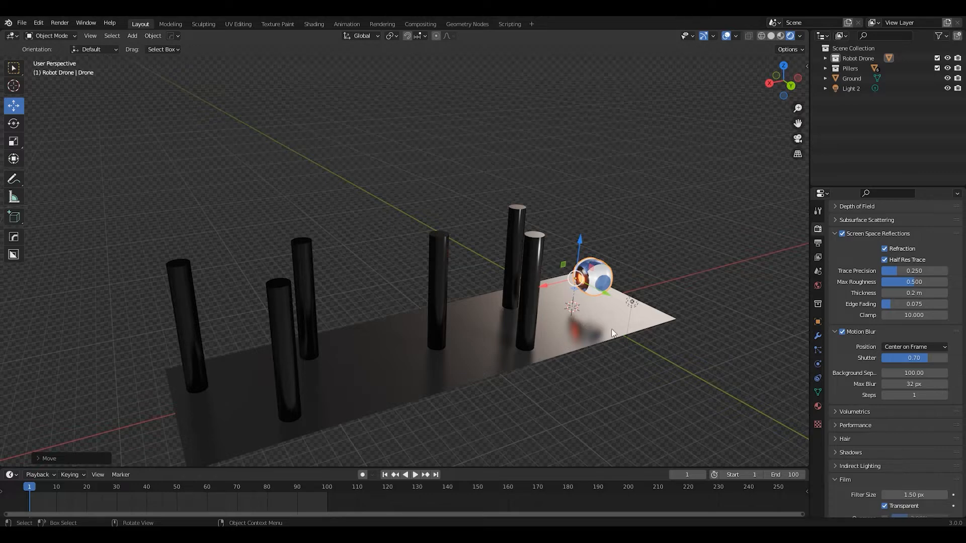
Remove the Follow Path constraint from the drone
scroll(595, 353, up, 4)
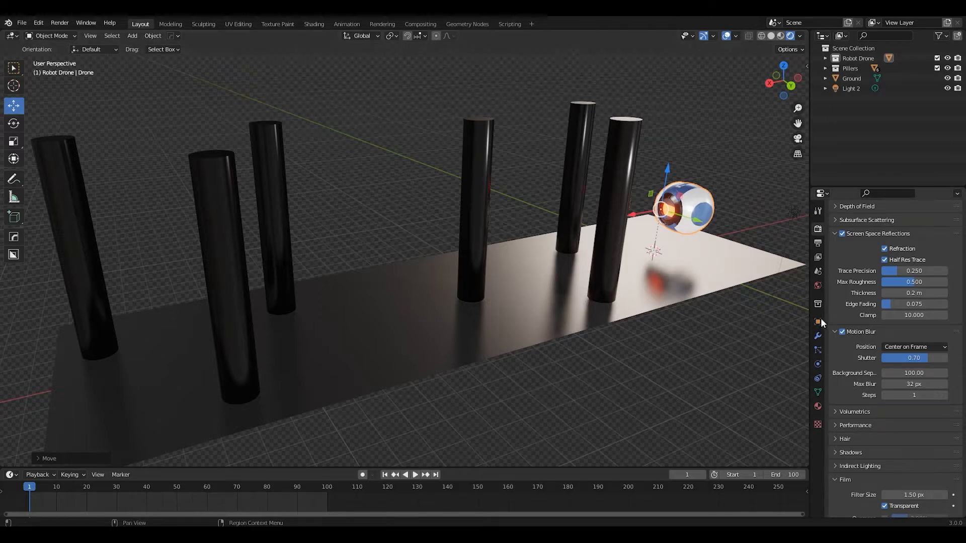
click(820, 348)
click(818, 364)
click(817, 378)
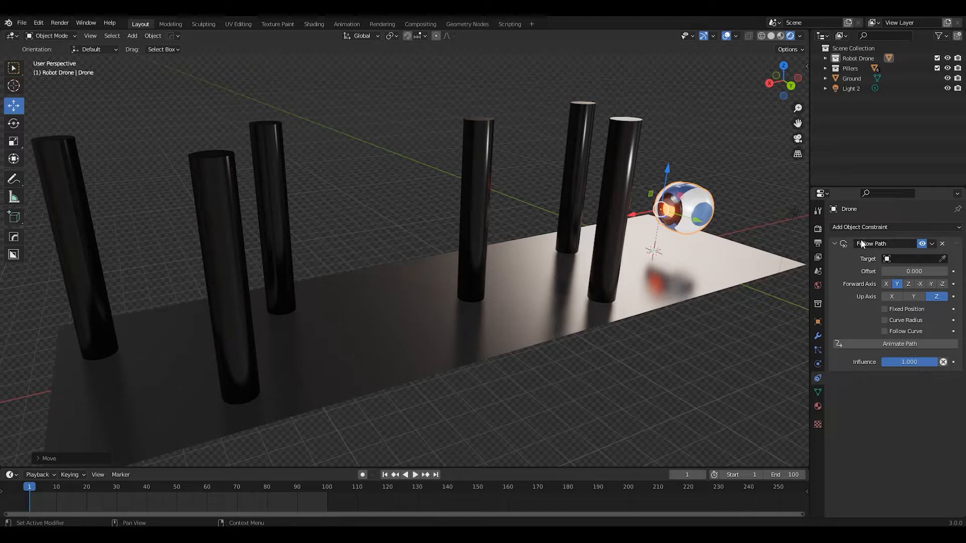
click(942, 243)
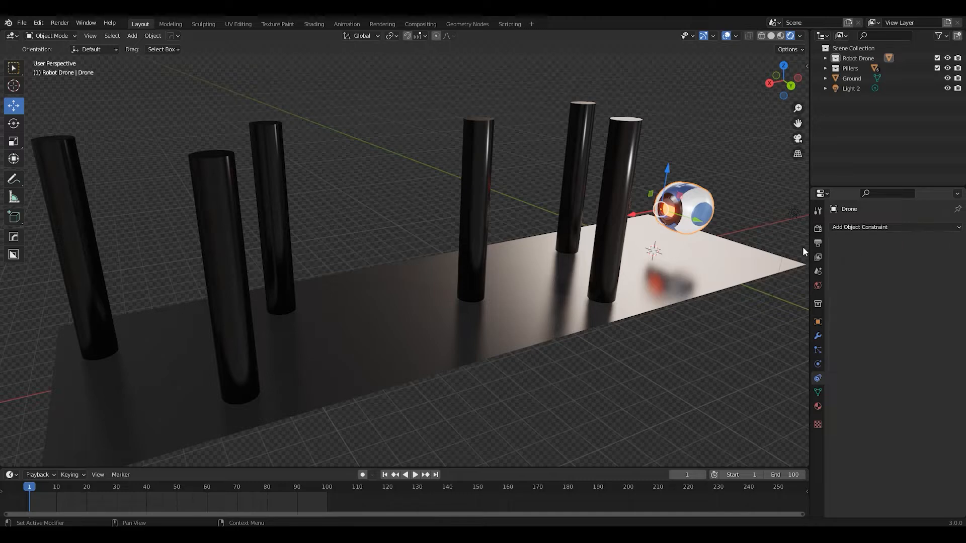
click(818, 392)
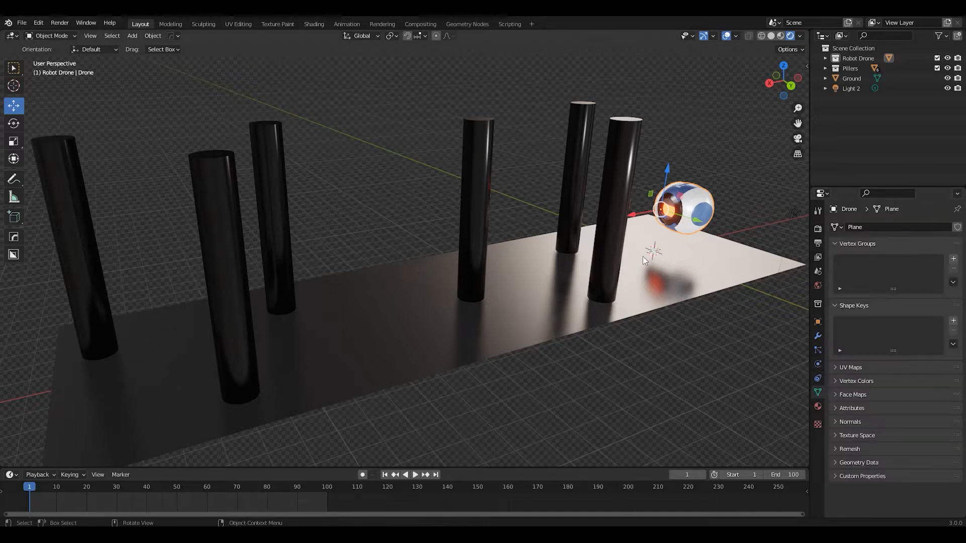
Select the drone and insert a Location keyframe for it at frame 1
click(651, 269)
middle_drag(651, 269, 687, 188)
scroll(686, 189, down, 4)
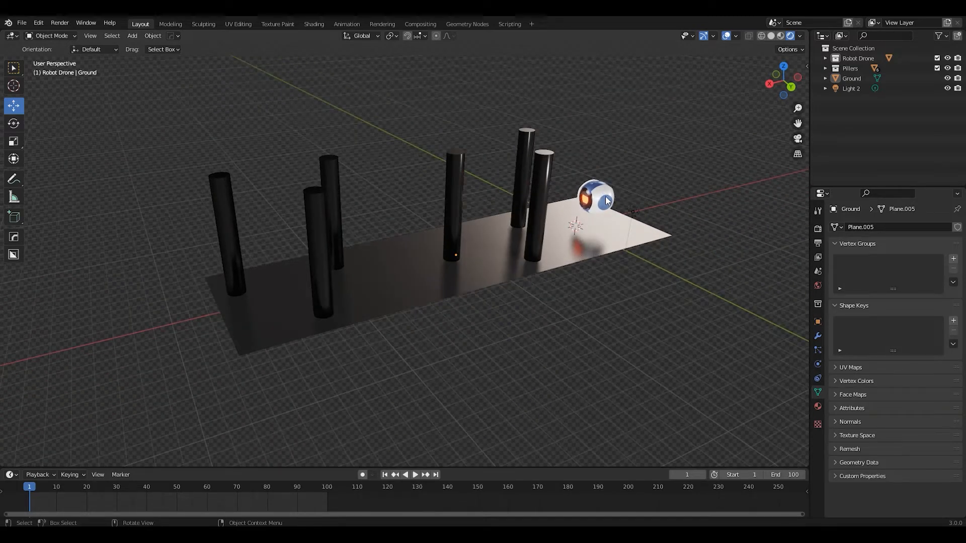
click(599, 197)
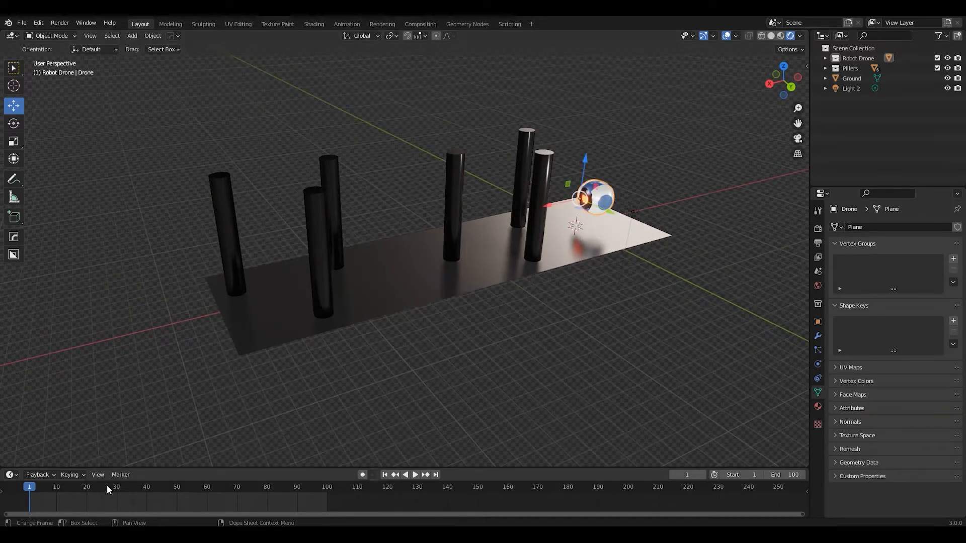
middle_drag(610, 207, 559, 209)
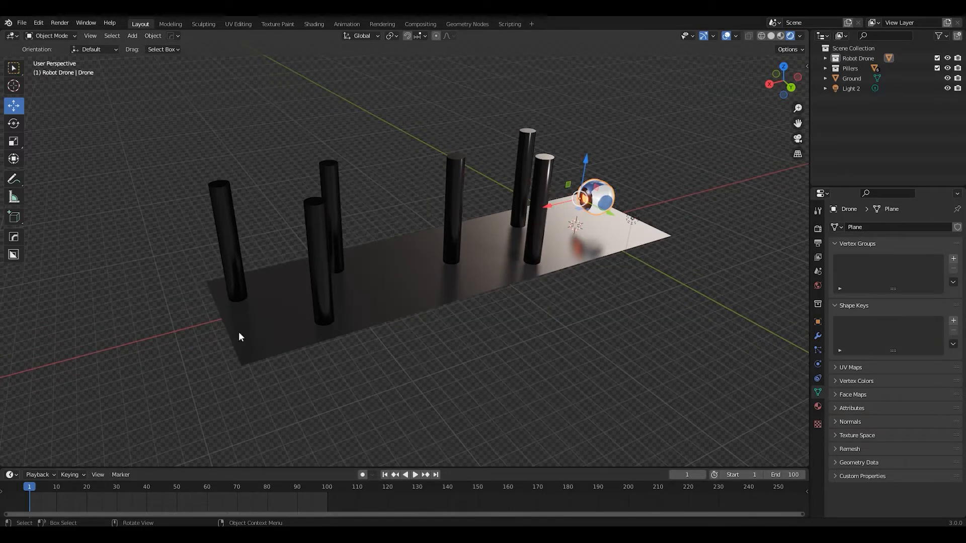
key(i)
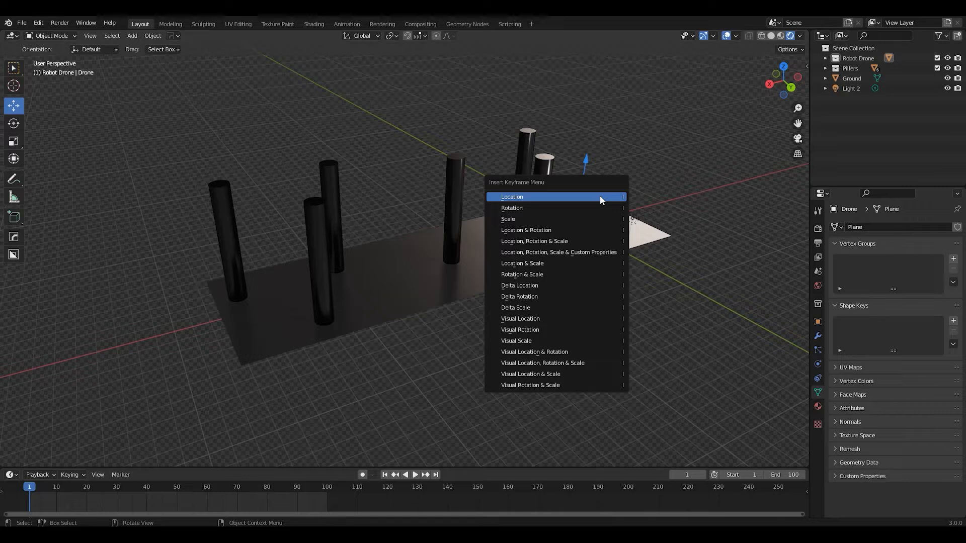
click(600, 198)
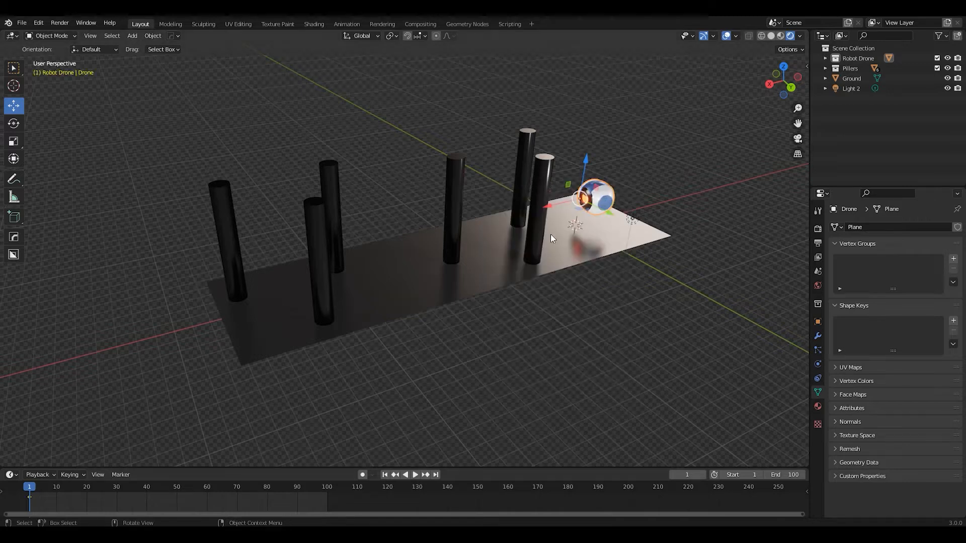
Move the drone forward along the X axis to the first two pillars and insert Location keyframes at frames 1 and 20
drag(549, 207, 493, 221)
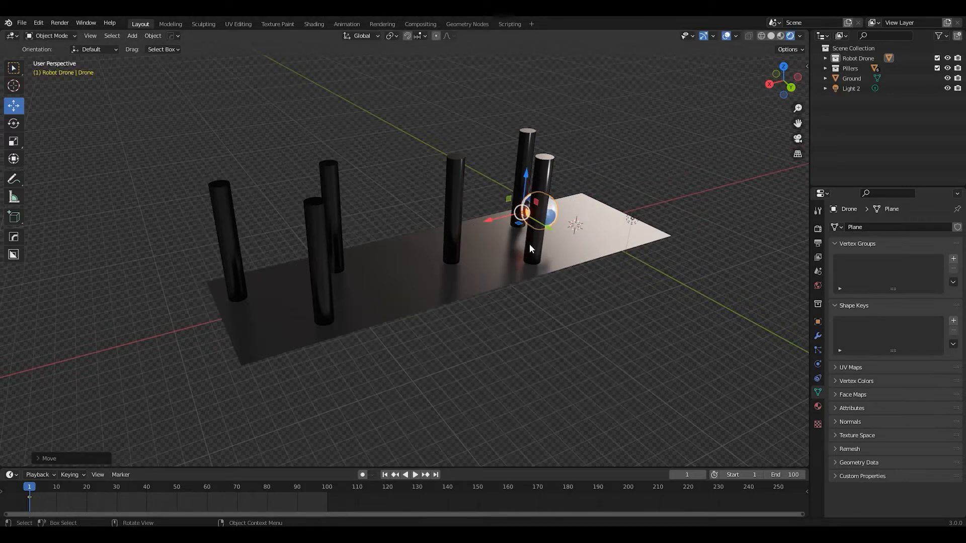
key(i)
click(538, 222)
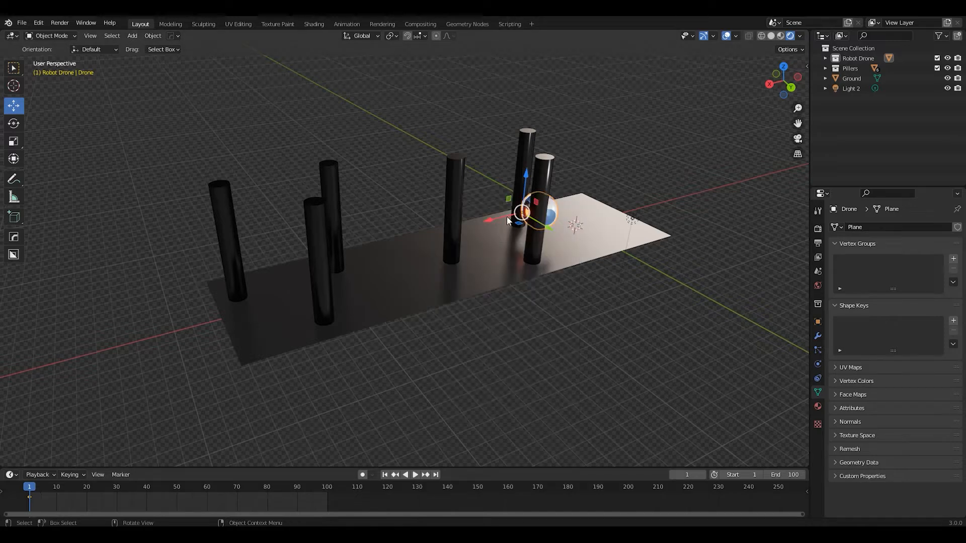
drag(29, 491, 92, 483)
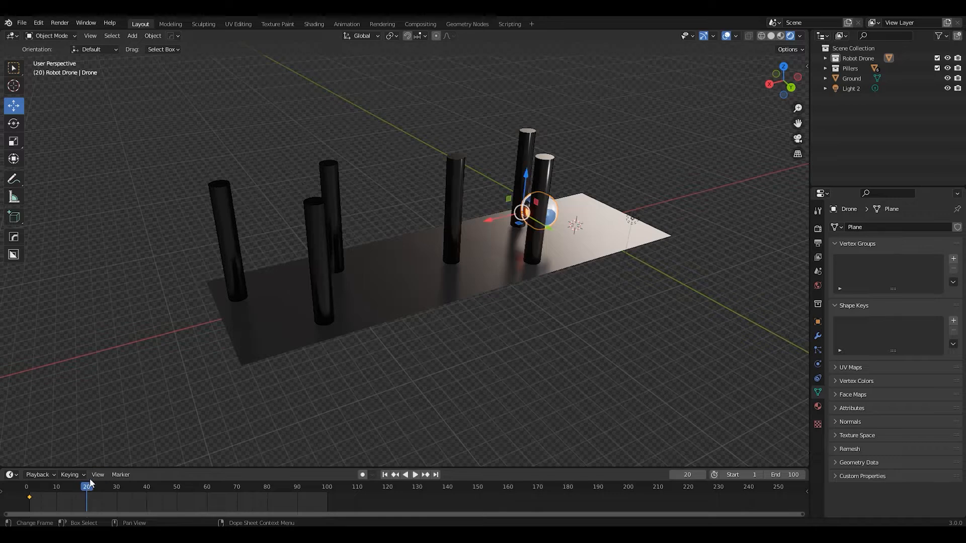
key(i)
click(505, 200)
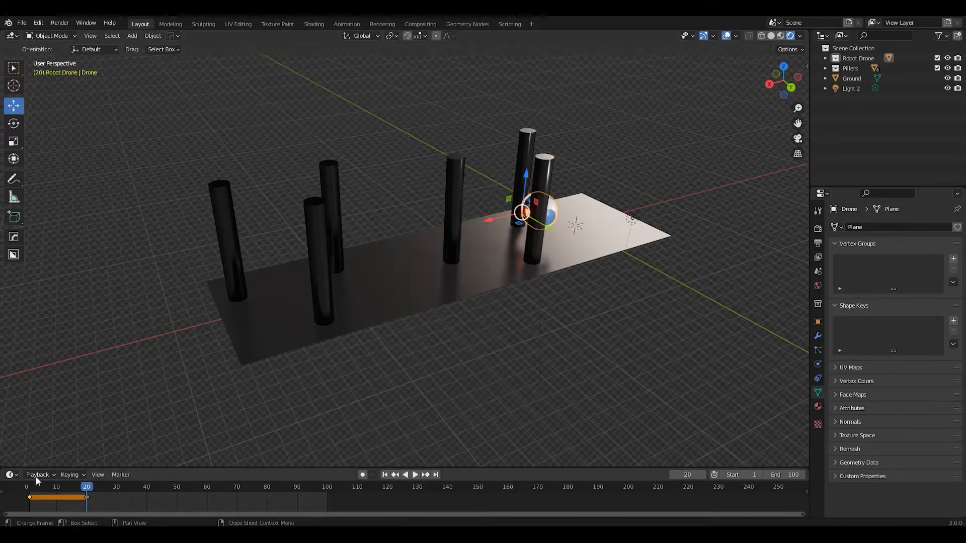
Play the animation from frame 1 and delete the drone's keyframes at frames 1 and 20
click(385, 474)
key(space)
key(space)
drag(114, 503, 25, 493)
key(Delete)
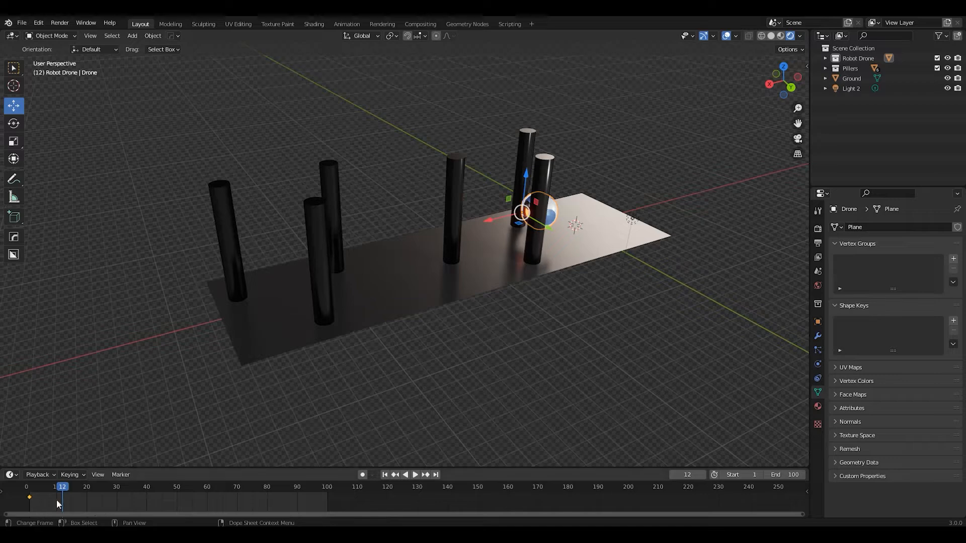
key(Delete)
Move the drone back along the X axis in front of the first pillars and insert a Location keyframe at frame 12
drag(525, 218, 563, 204)
key(i)
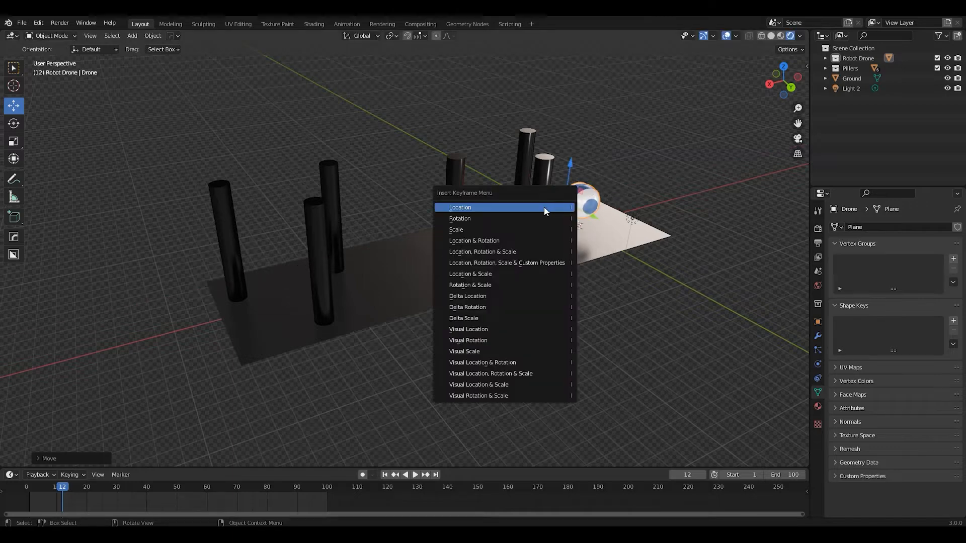
click(546, 211)
At frame 28, move the drone along the X axis to just before the third pillar and insert a Location keyframe
drag(69, 489, 111, 486)
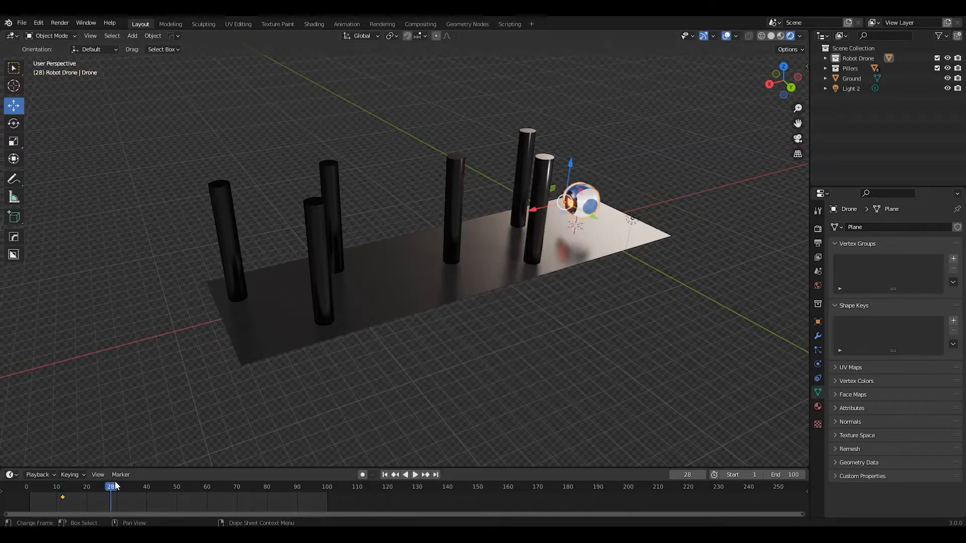
drag(535, 213, 461, 236)
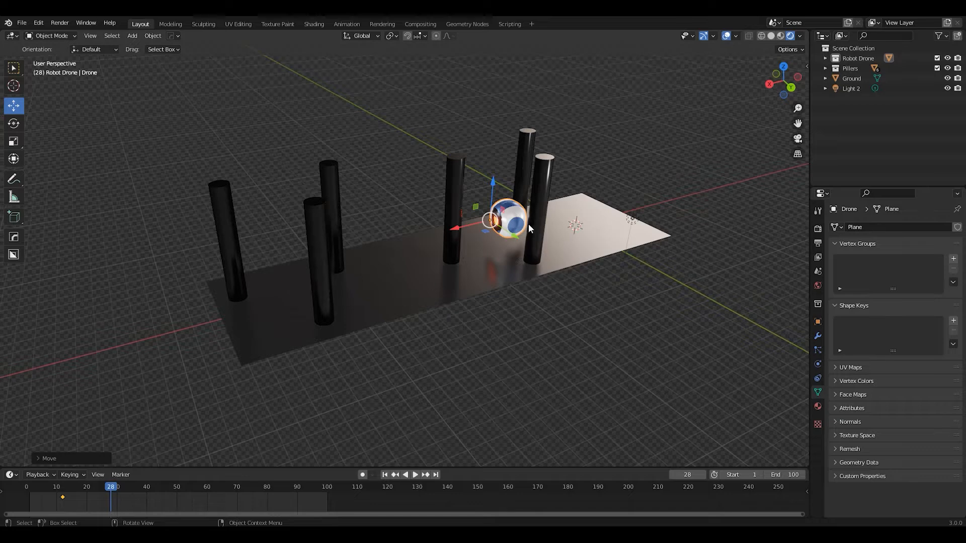
key(i)
click(508, 215)
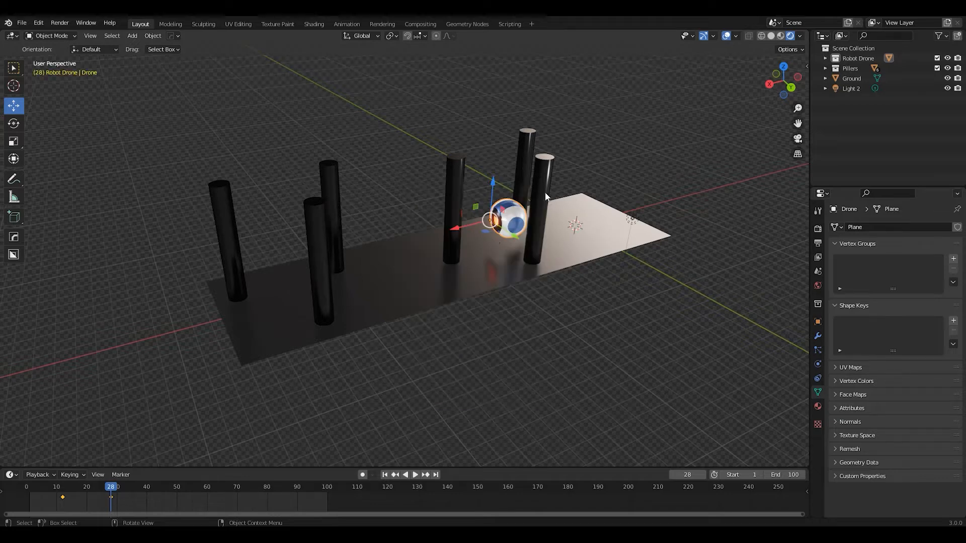
Play the keyframed drone movement from frame 1 and examine the route between the pillars from several angles
click(385, 475)
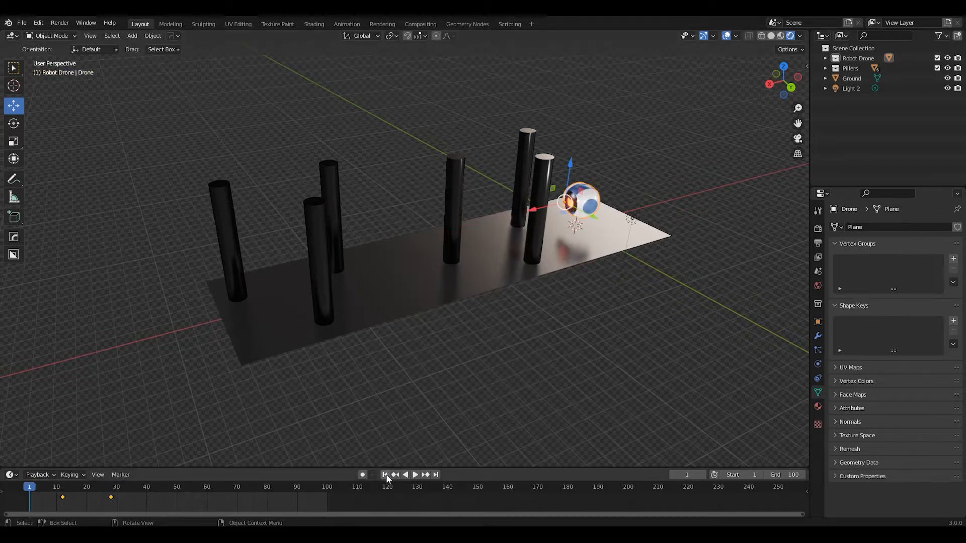
click(414, 475)
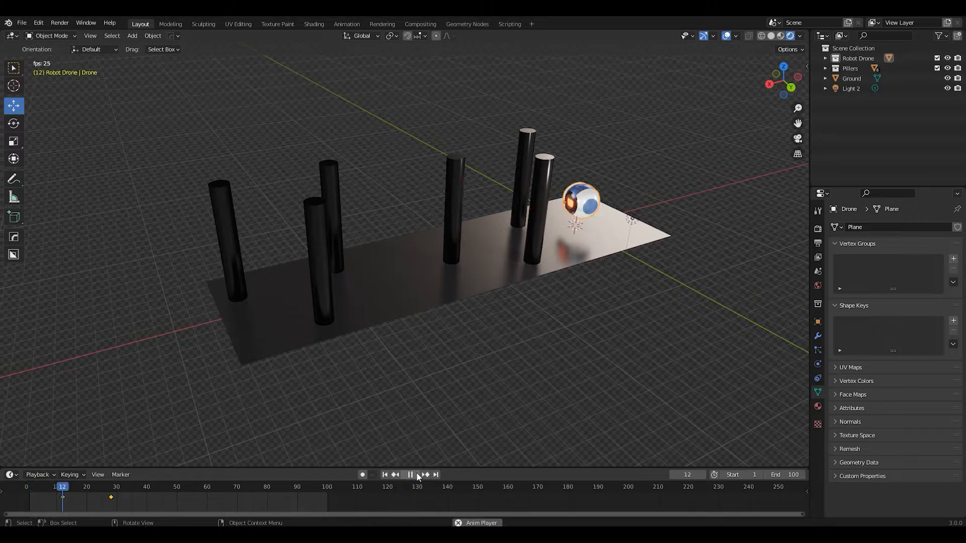
key(space)
mouse_move(472, 249)
middle_down()
mouse_move(474, 271)
mouse_move(489, 255)
middle_up()
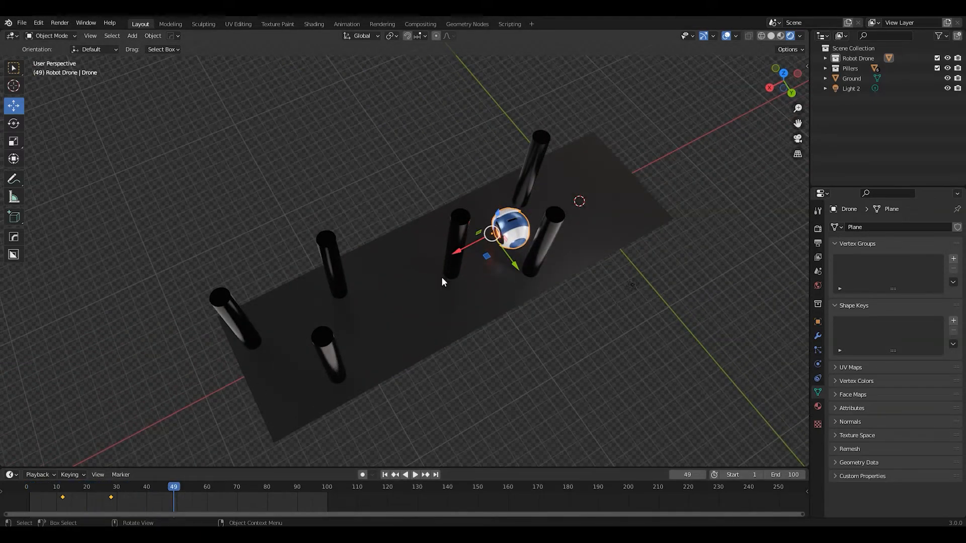
middle_drag(327, 354, 459, 315)
scroll(455, 319, up, 5)
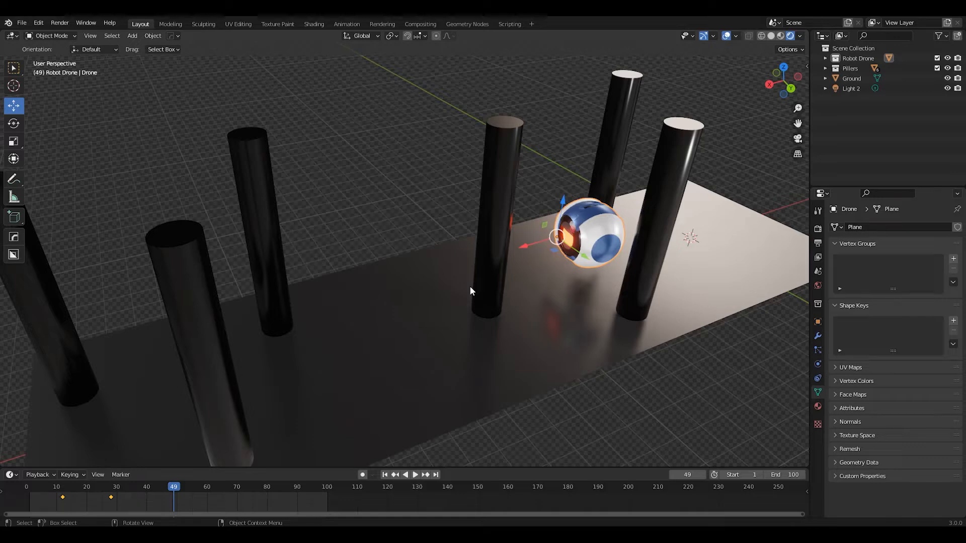
Delete the drone's two keyframes and move the drone back along the X axis to the starting edge of the ground
middle_drag(161, 448, 152, 486)
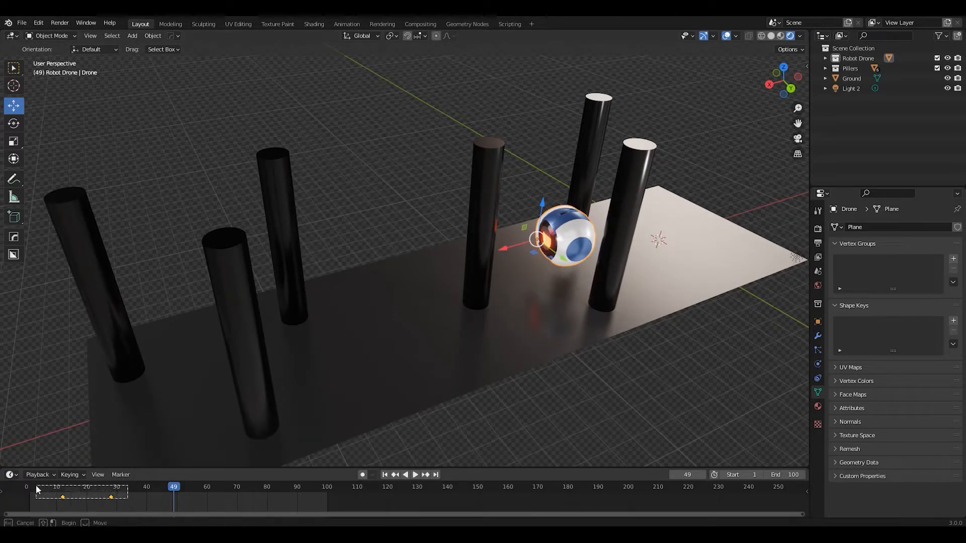
drag(506, 250, 670, 209)
scroll(668, 210, down, 4)
middle_drag(550, 243, 562, 207)
scroll(547, 253, up, 1)
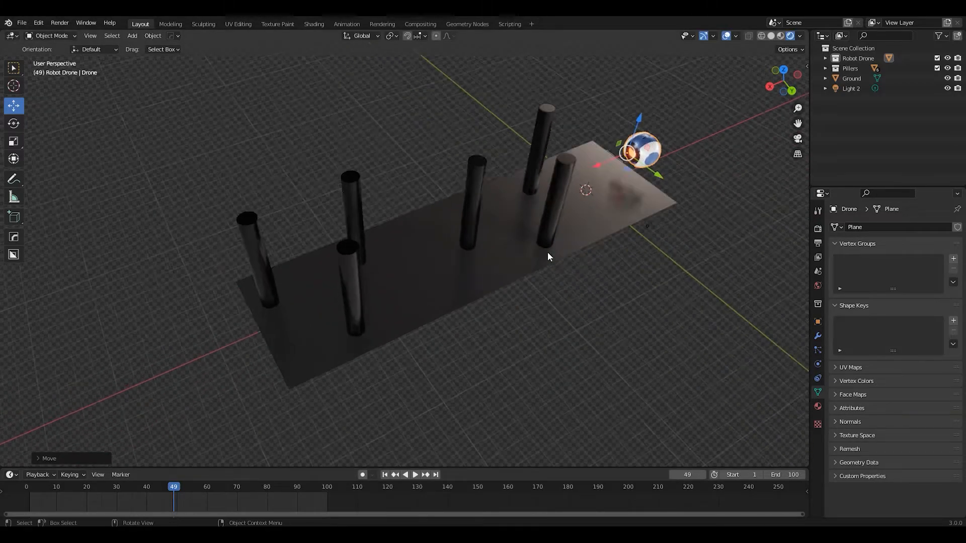
scroll(547, 252, up, 4)
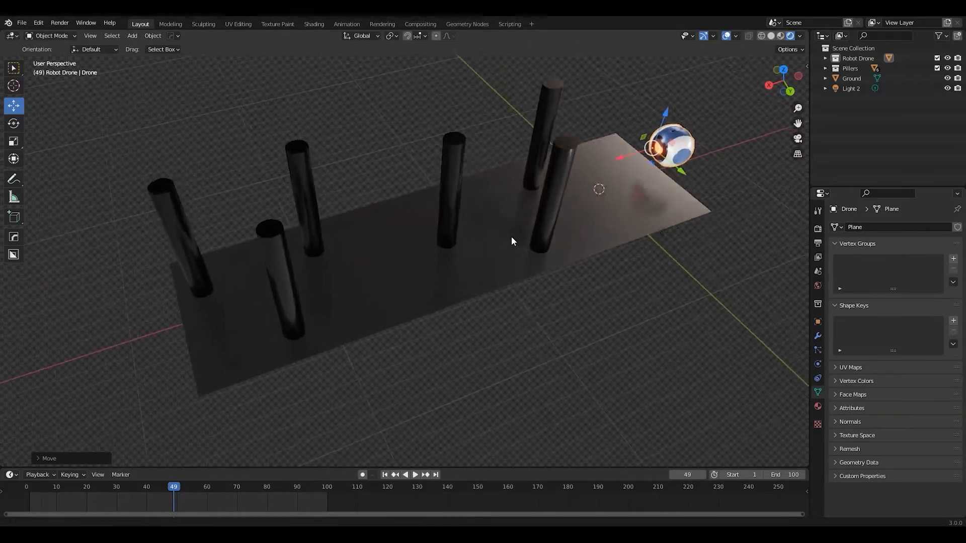
Switch the viewport to Solid shading and bring the pillars and drone into view
click(771, 36)
middle_drag(486, 251, 497, 230)
scroll(475, 259, up, 4)
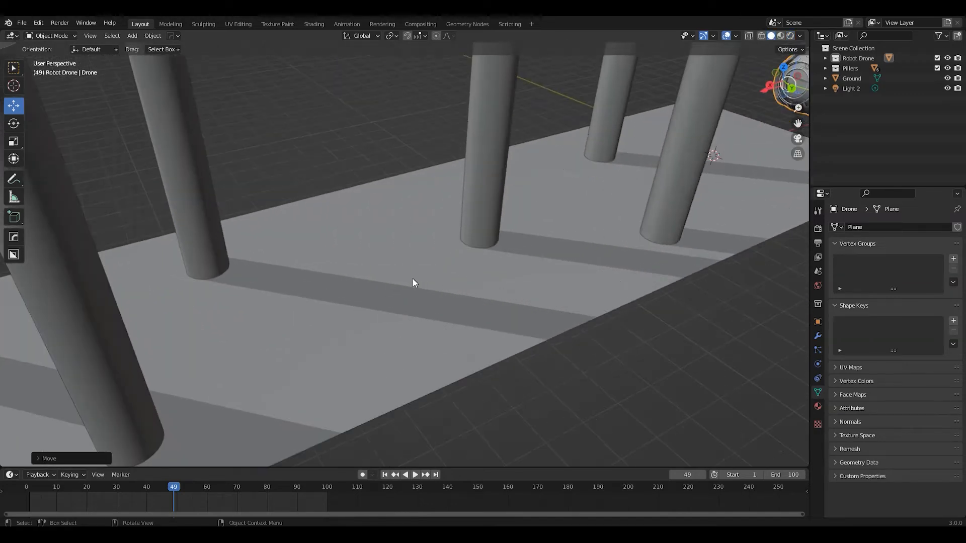
scroll(659, 211, down, 2)
shift+middle_drag(743, 150, 676, 179)
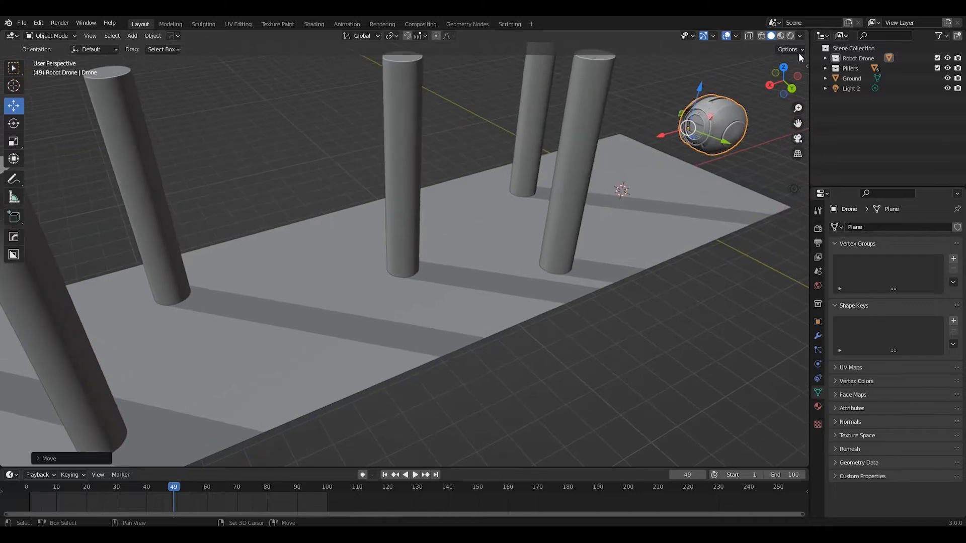
Deselect the drone and compare its close-up Solid shading with the Cavity option on and off
click(799, 36)
shift+middle_drag(619, 197, 433, 270)
scroll(526, 240, up, 5)
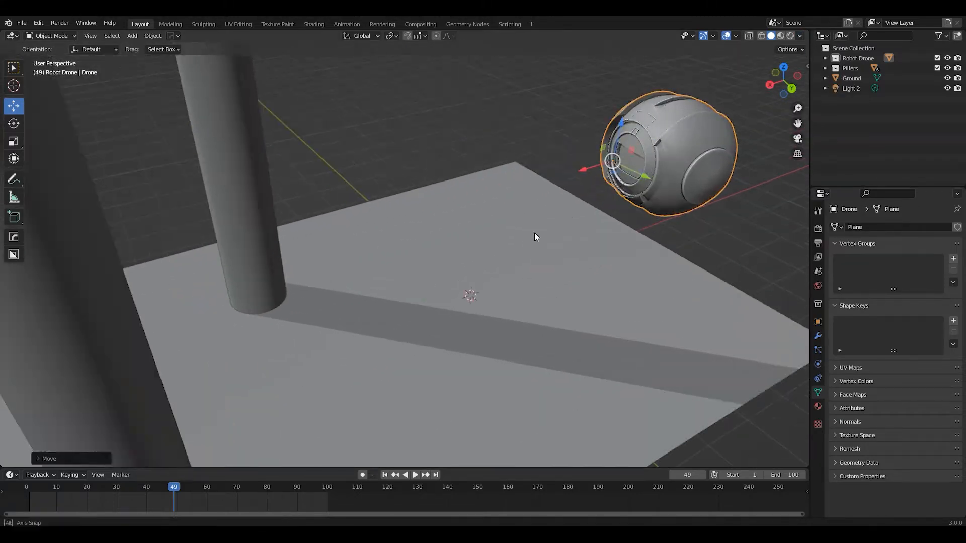
middle_drag(527, 240, 561, 211)
shift+middle_drag(493, 243, 461, 268)
scroll(614, 246, up, 5)
shift+middle_drag(615, 245, 489, 295)
click(707, 156)
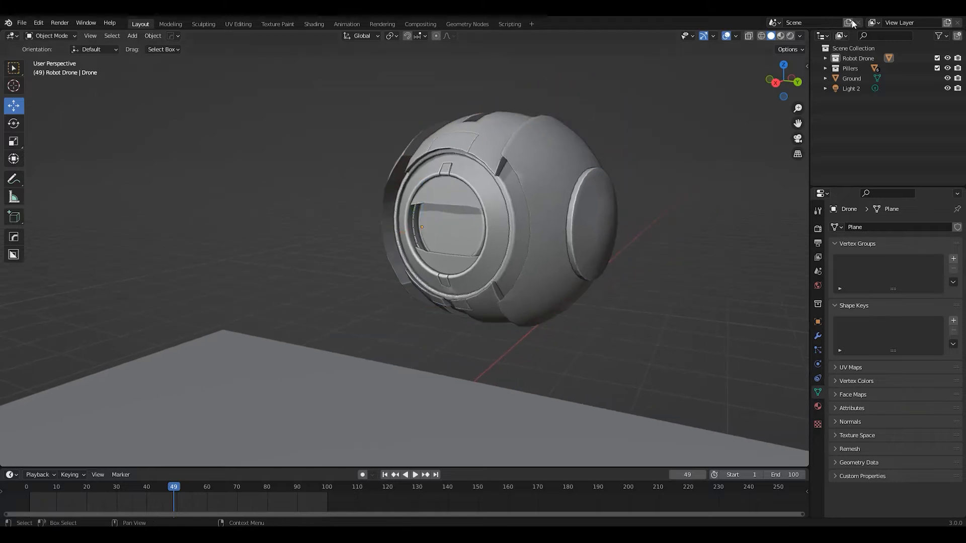
click(799, 37)
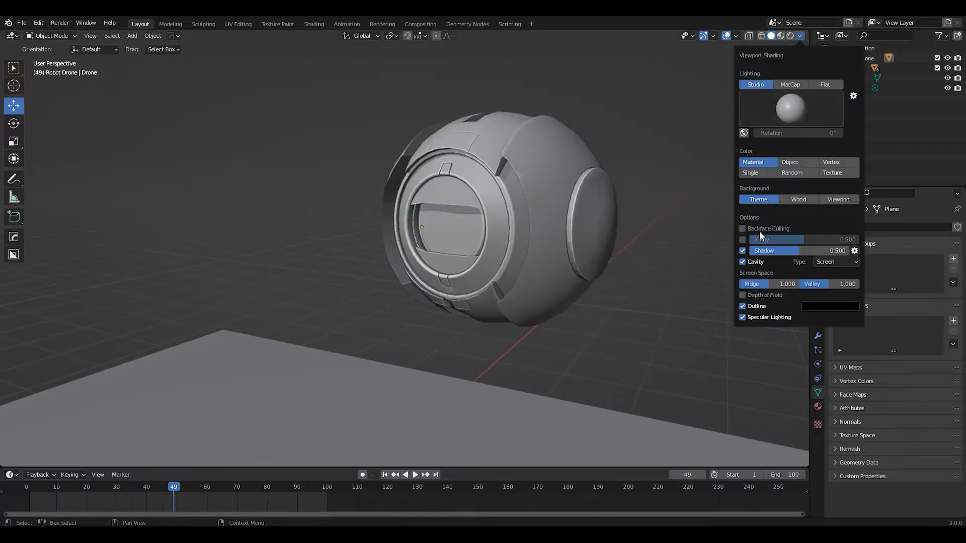
click(742, 262)
click(742, 261)
click(742, 262)
click(742, 262)
Switch to the top orthographic view and frame the drone and the pillar layout from above
scroll(571, 272, down, 3)
mouse_move(571, 272)
middle_down()
mouse_move(436, 306)
mouse_move(589, 231)
middle_up()
scroll(536, 252, down, 4)
shift+middle_drag(470, 260, 537, 217)
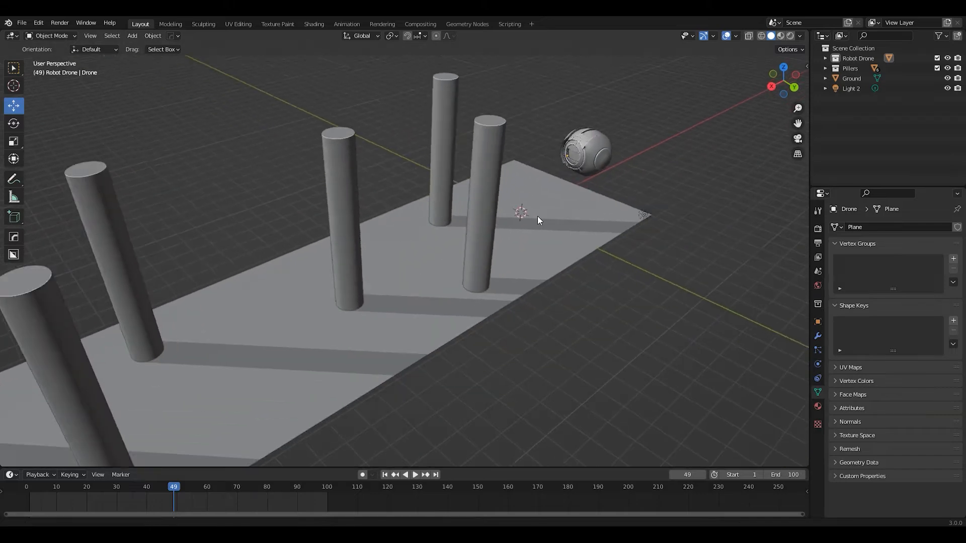
scroll(538, 219, down, 4)
middle_drag(478, 225, 536, 233)
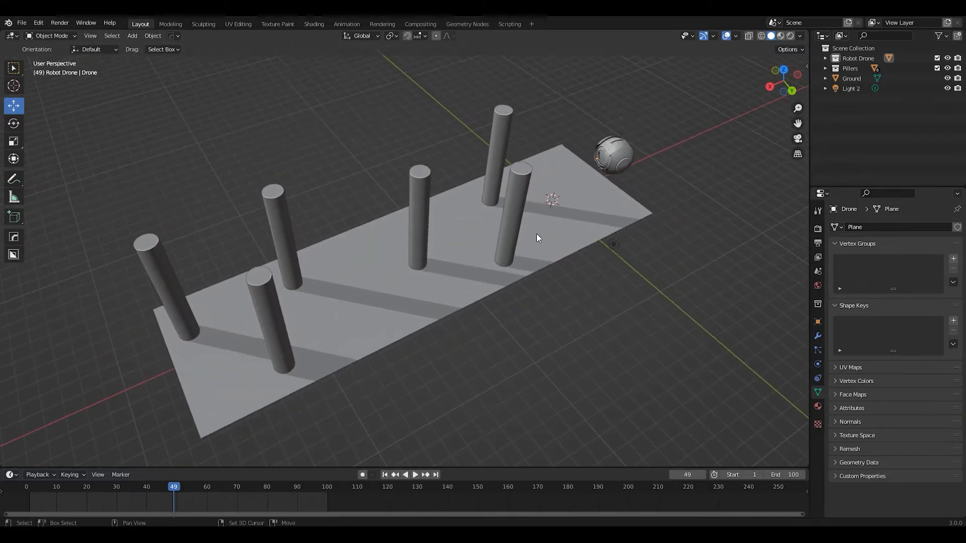
click(786, 73)
shift+middle_drag(462, 189, 476, 195)
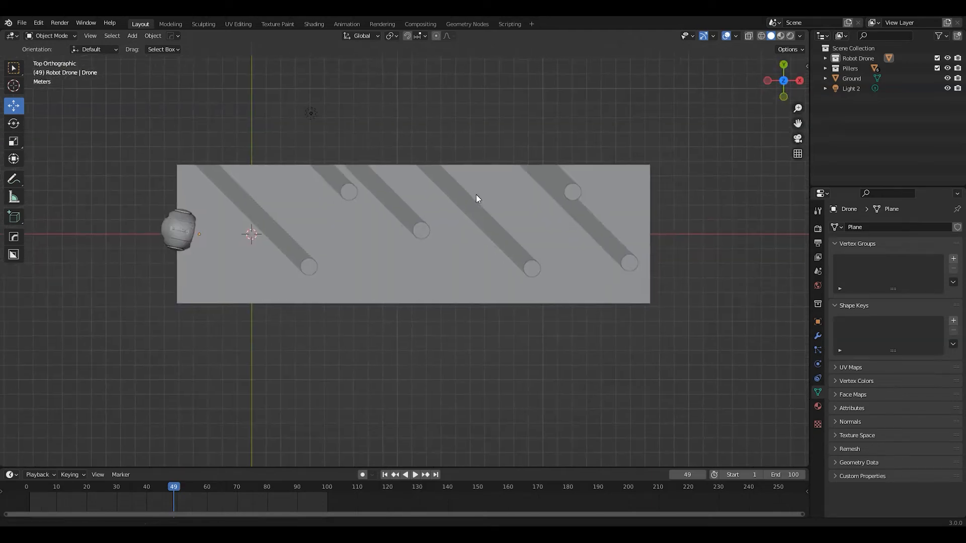
scroll(478, 212, down, 2)
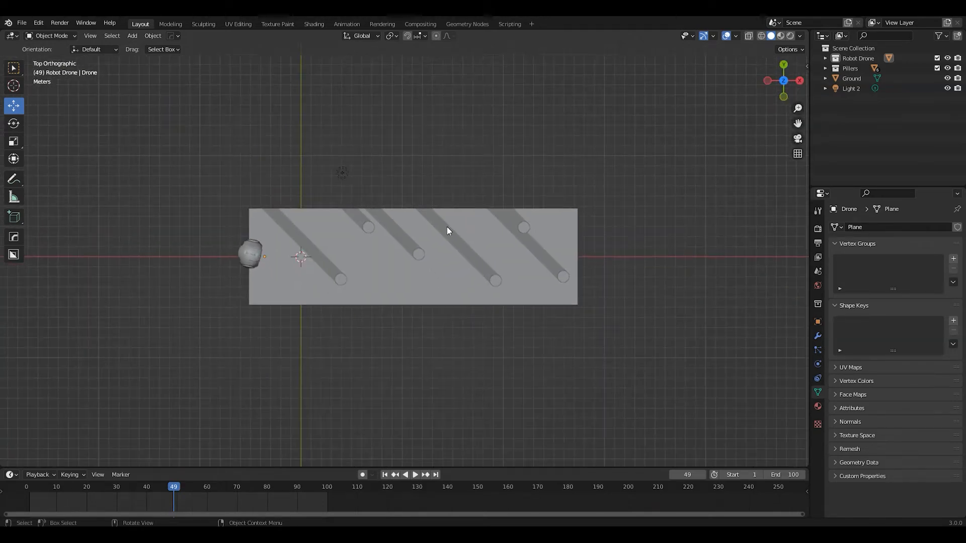
scroll(428, 317, up, 8)
scroll(532, 307, down, 2)
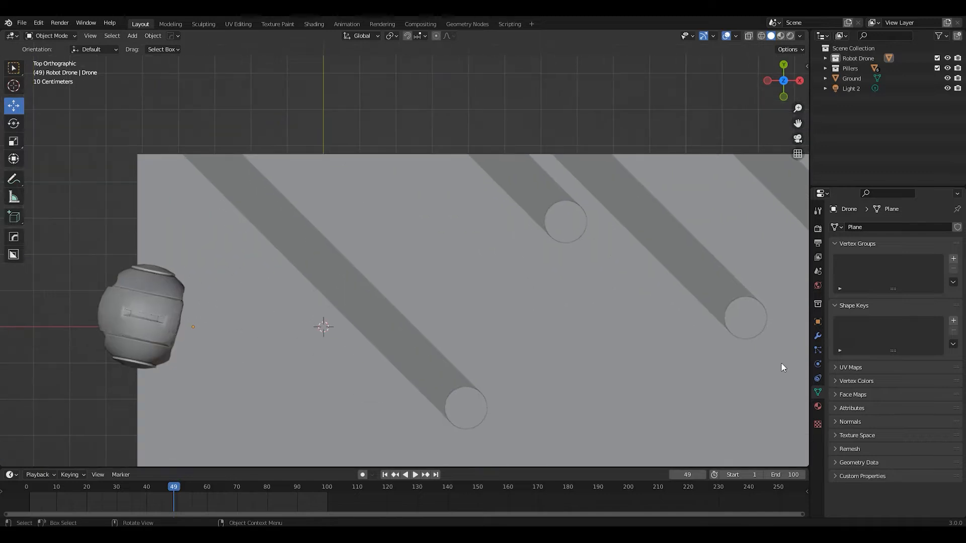
Add a Path curve to the scene at the 3D cursor
scroll(585, 300, down, 4)
scroll(553, 292, down, 2)
scroll(451, 302, up, 1)
scroll(447, 292, down, 1)
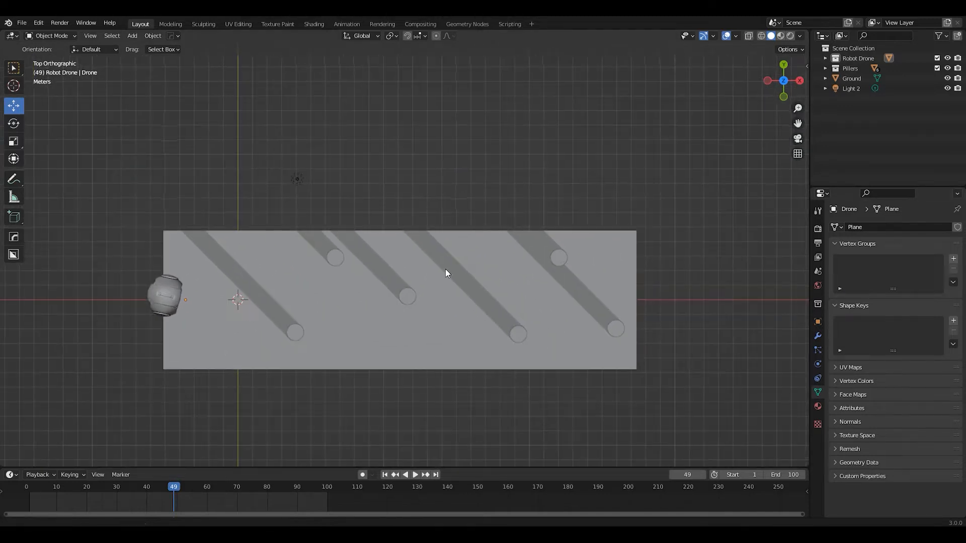
shift+middle_drag(447, 272, 455, 246)
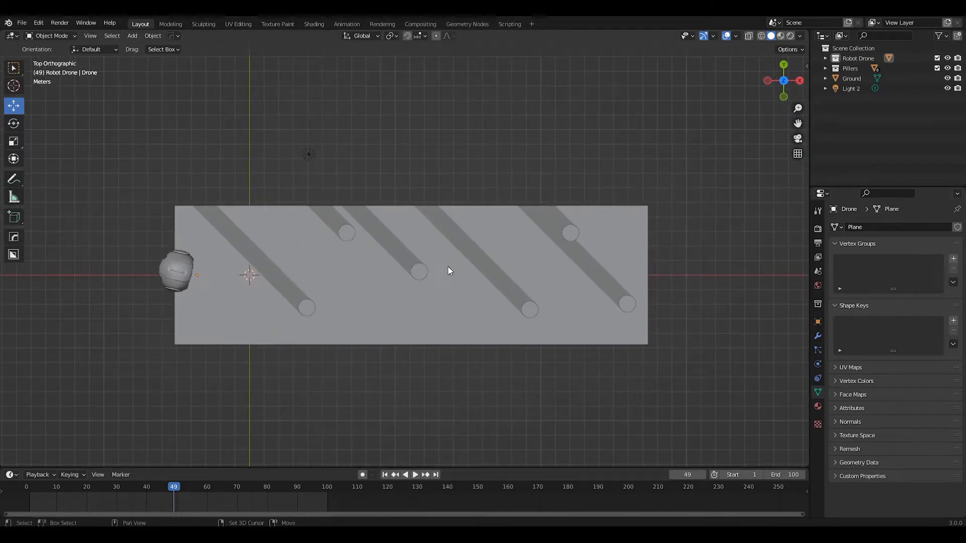
key(shift+a)
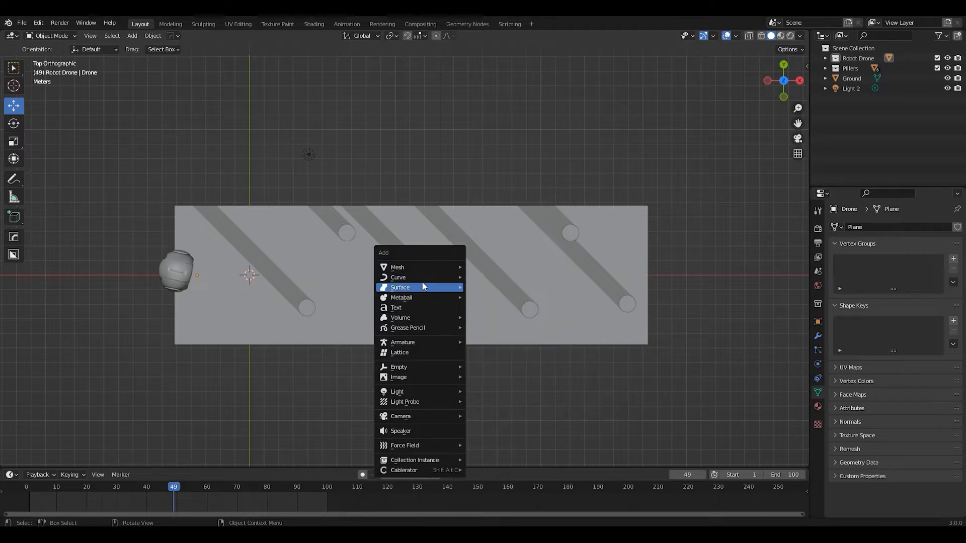
mouse_move(441, 278)
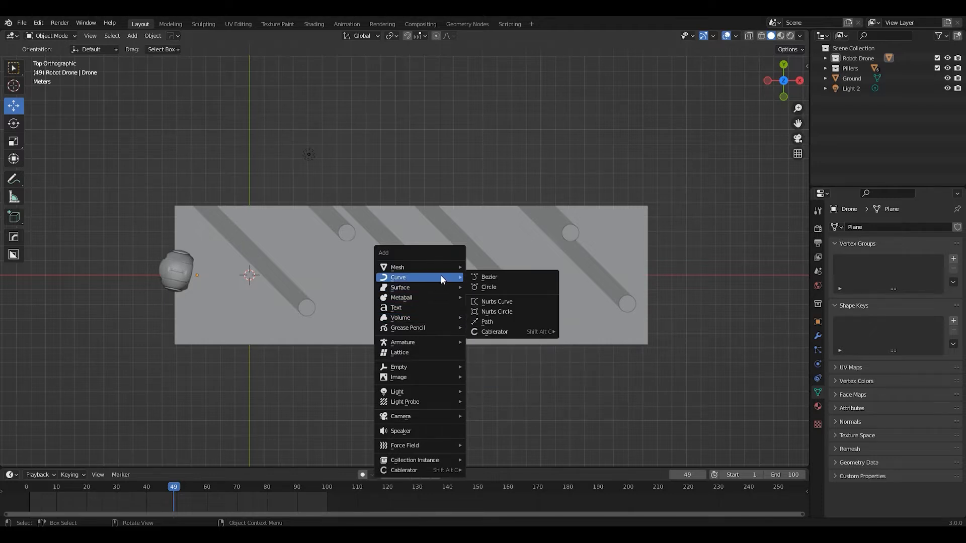
click(495, 323)
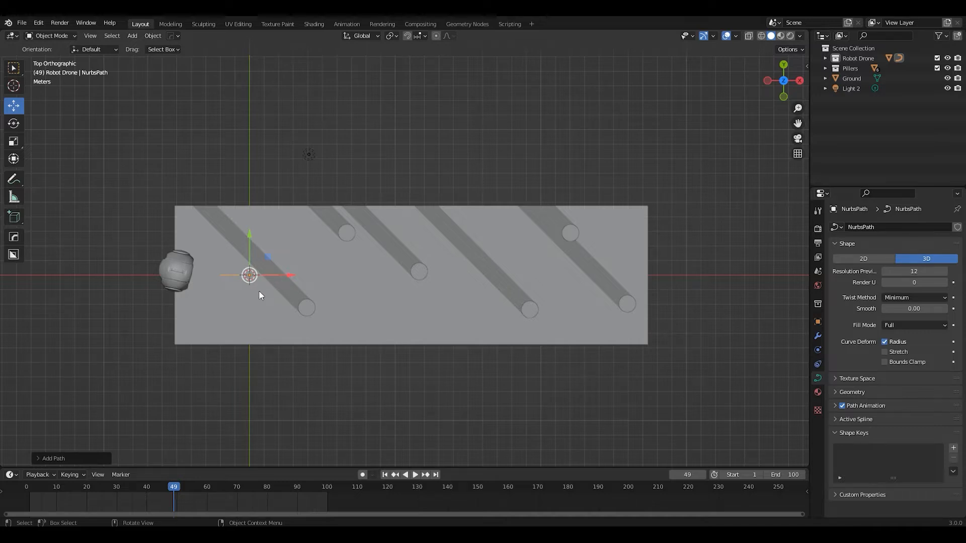
Enter Edit Mode on the new path and delete all of its default vertices
key(Tab)
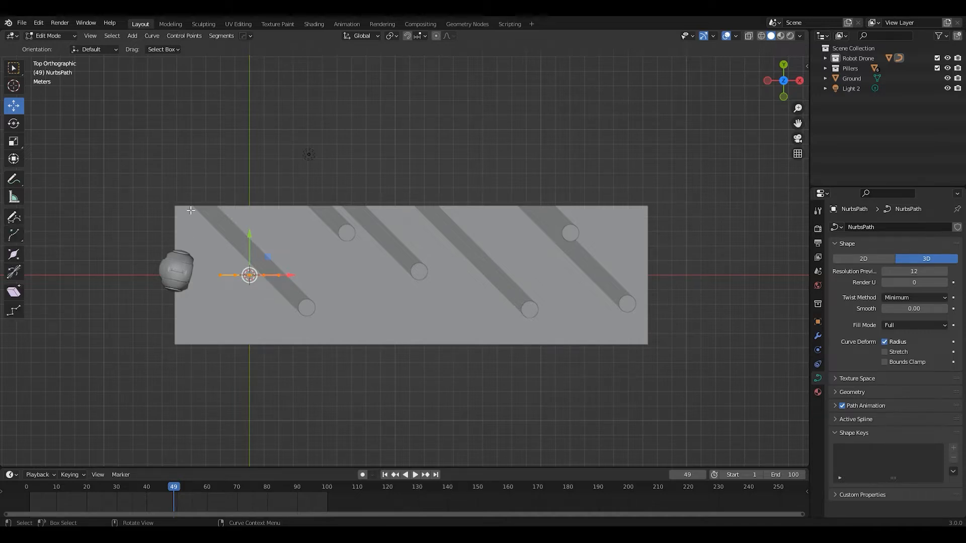
key(x)
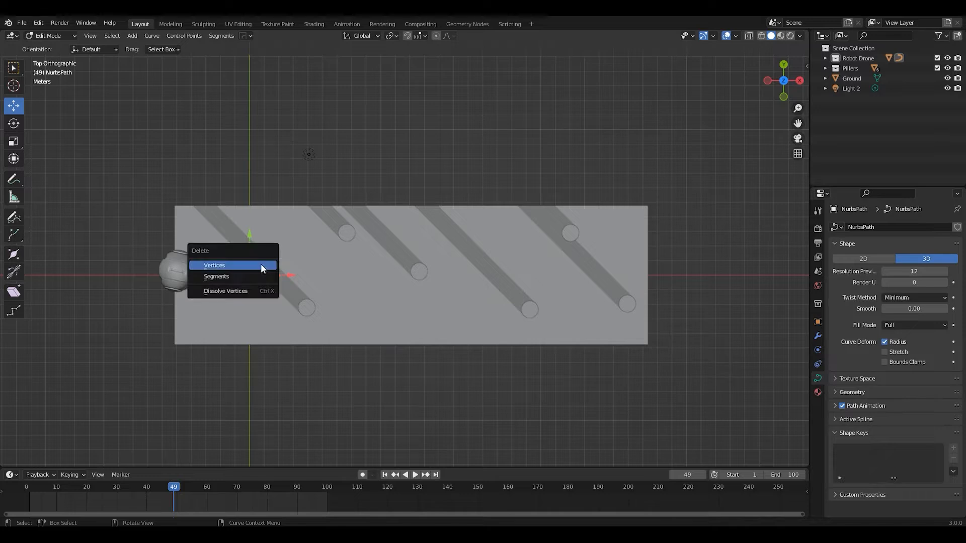
click(225, 264)
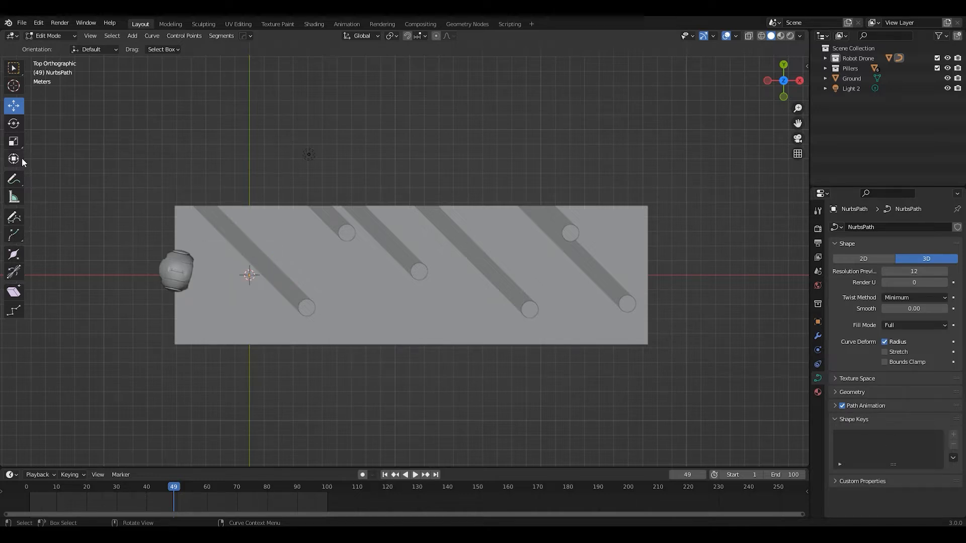
Draw a freehand Bezier curve from the drone, weaving between the pillars and running past the far end of the ground
click(15, 220)
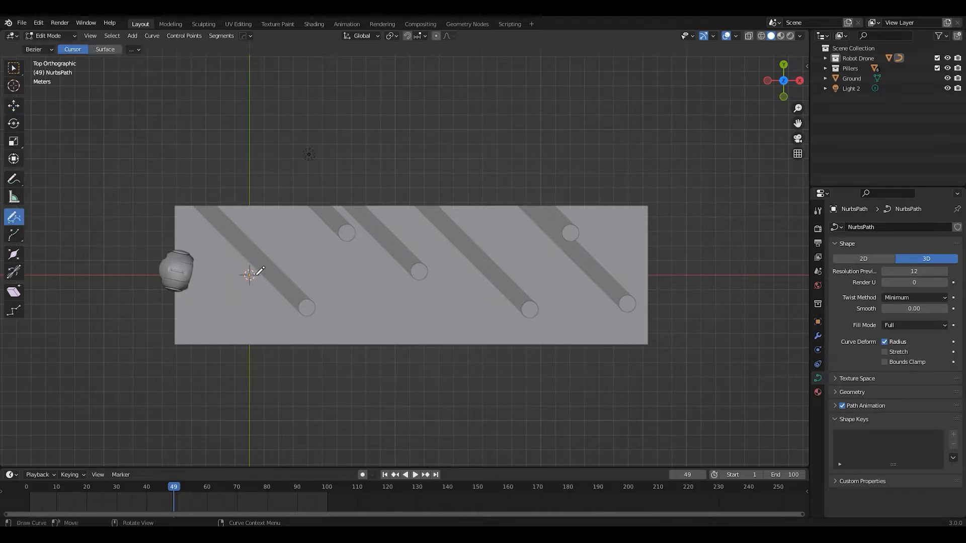
mouse_move(178, 274)
mouse_down()
mouse_move(286, 271)
mouse_move(451, 241)
mouse_move(498, 327)
mouse_move(574, 278)
mouse_up()
mouse_move(601, 245)
mouse_down()
mouse_move(699, 244)
mouse_move(739, 229)
mouse_up()
mouse_move(521, 336)
middle_down()
mouse_move(527, 228)
mouse_move(520, 255)
middle_up()
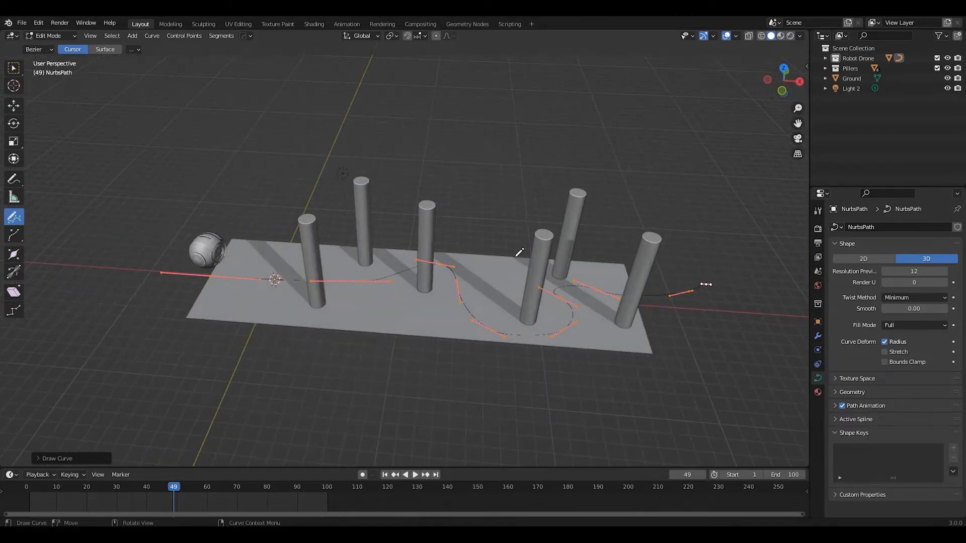
Return to Object Mode and raise the drawn path along Z above the ground to about the drone's height
key(Tab)
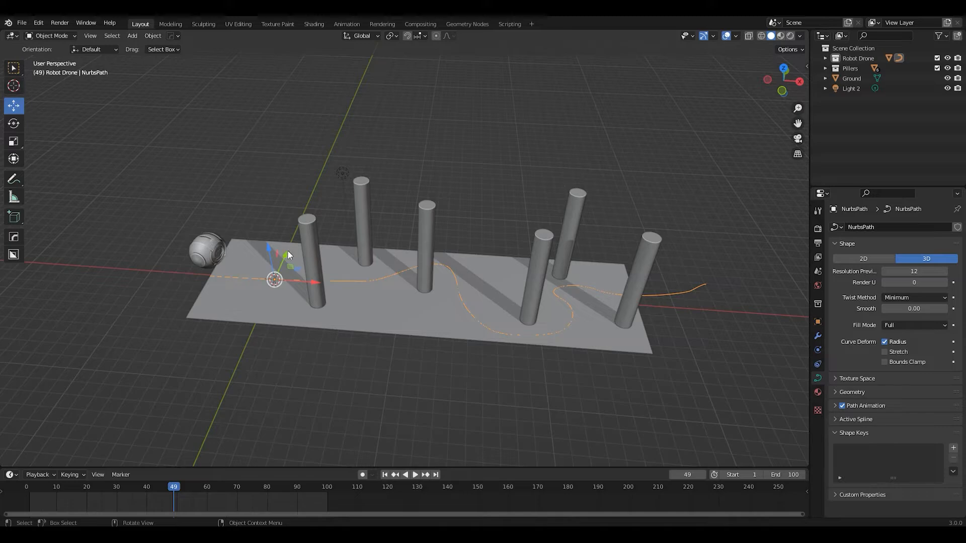
drag(268, 245, 286, 216)
middle_drag(285, 216, 472, 215)
middle_drag(511, 261, 454, 290)
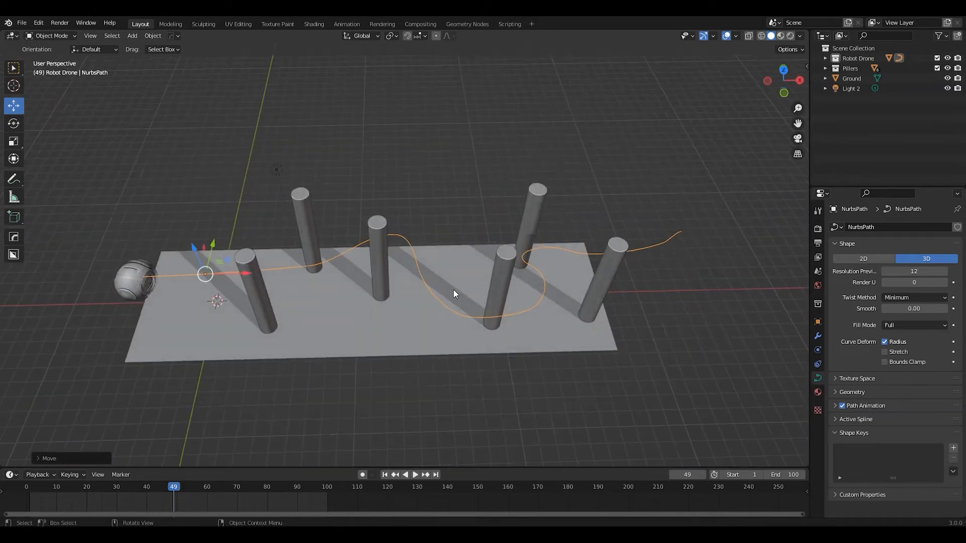
middle_drag(675, 258, 358, 296)
middle_drag(283, 253, 333, 256)
Edit the path and raise its control point near the middle pillar along the Z axis
key(Tab)
scroll(350, 226, up, 3)
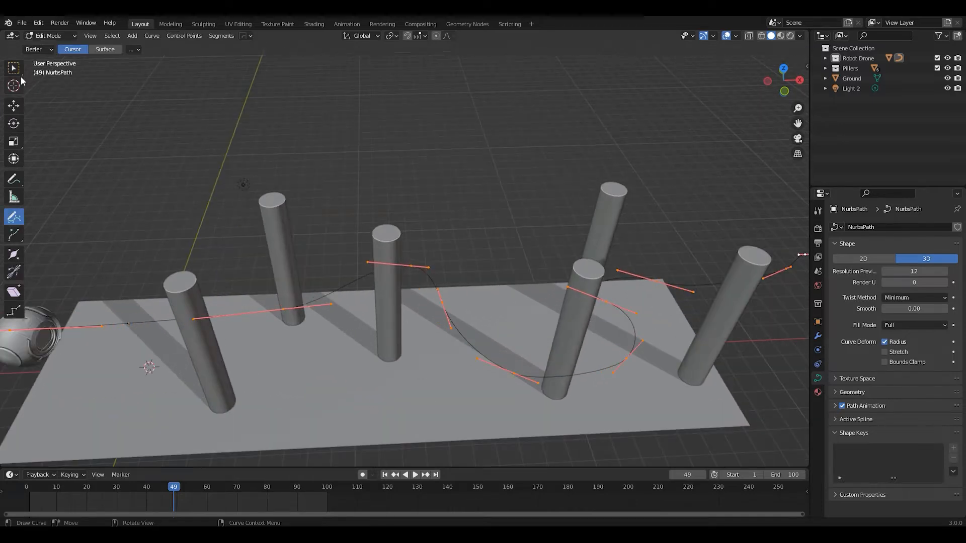
click(14, 68)
click(13, 105)
middle_drag(302, 263, 298, 236)
click(400, 238)
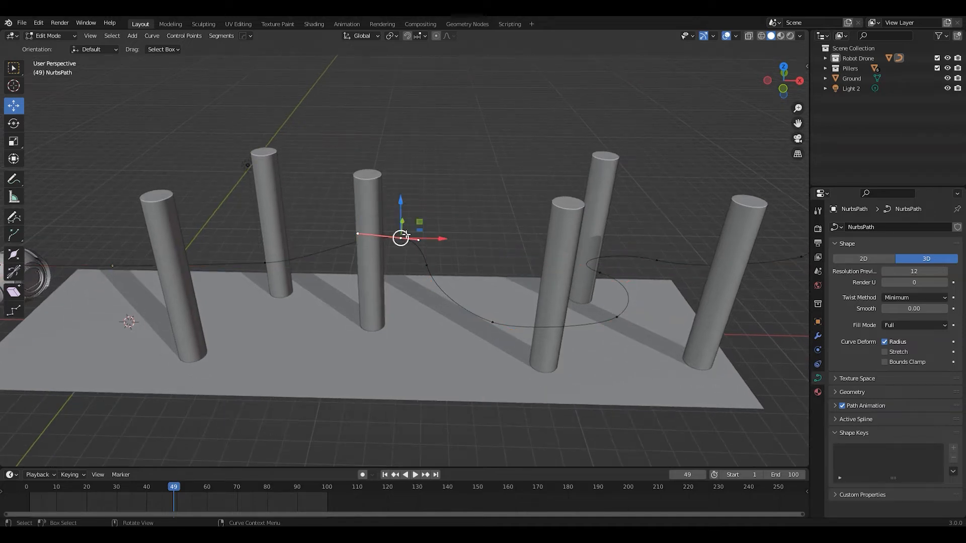
drag(402, 201, 402, 176)
Adjust the height of the control point in the path's front bend and raise the one between the far pillars
click(491, 322)
drag(528, 324, 491, 323)
drag(457, 283, 457, 276)
middle_drag(434, 266, 394, 290)
click(382, 291)
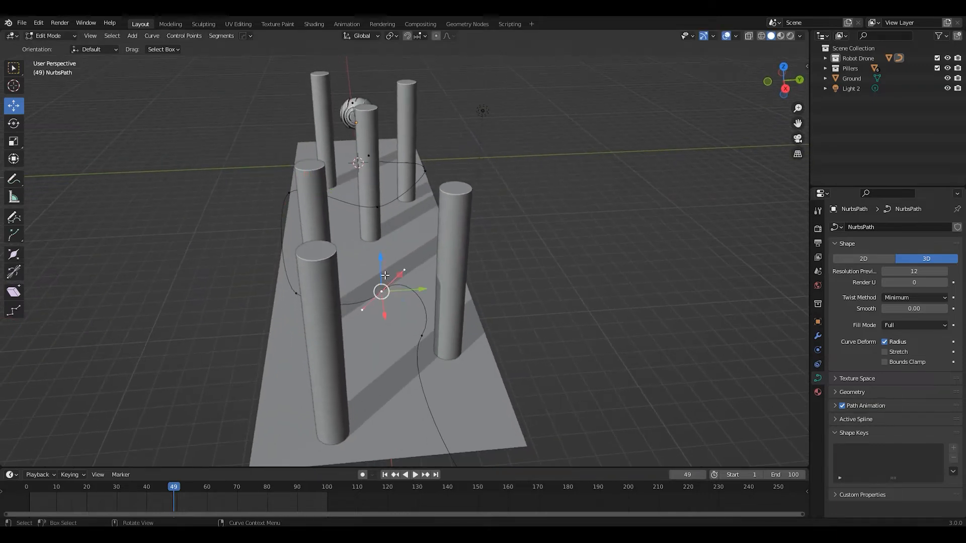
drag(381, 256, 383, 248)
Deselect the control points and examine from several angles how the path weaves between the pillars
middle_drag(383, 249, 338, 277)
click(329, 287)
click(477, 260)
middle_drag(476, 260, 489, 258)
middle_drag(396, 296, 369, 304)
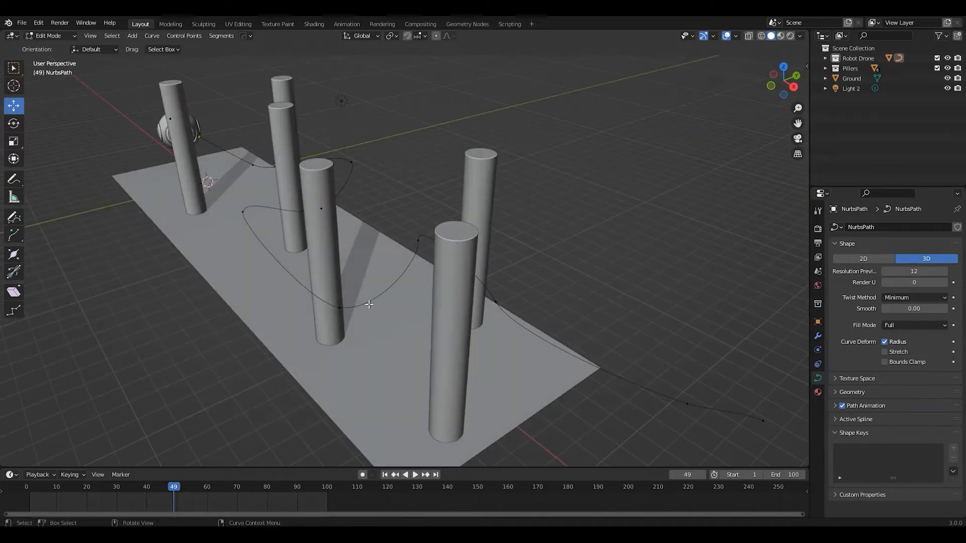
middle_drag(254, 294, 425, 148)
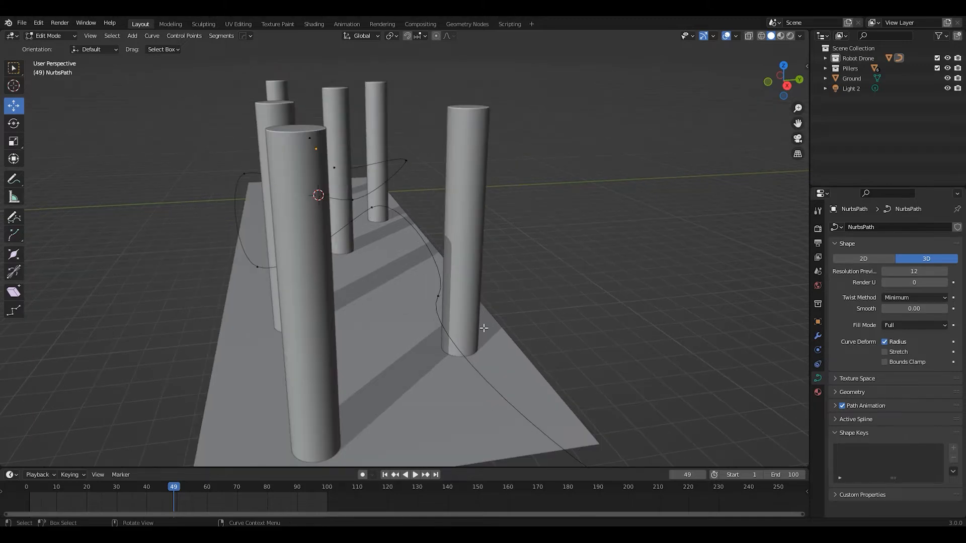
middle_drag(483, 328, 232, 369)
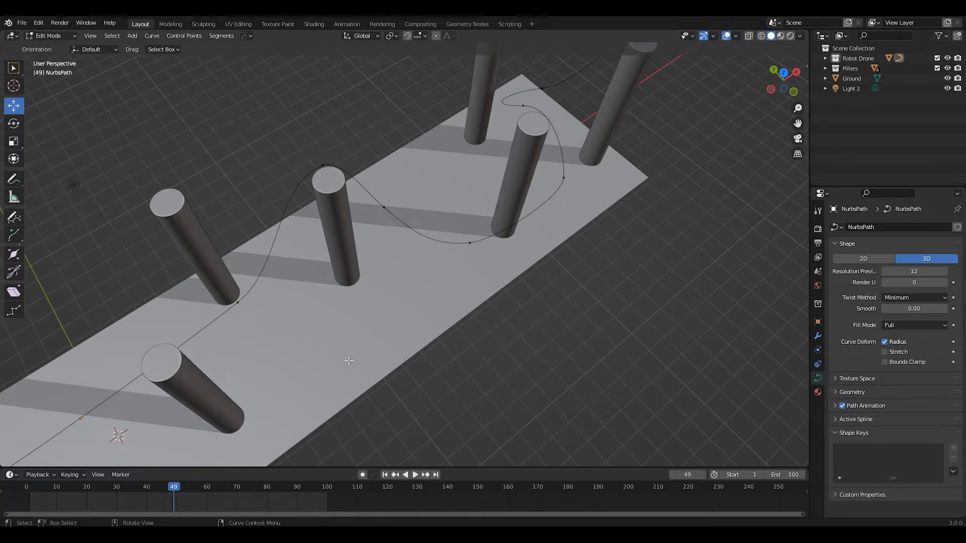
middle_drag(378, 314, 368, 339)
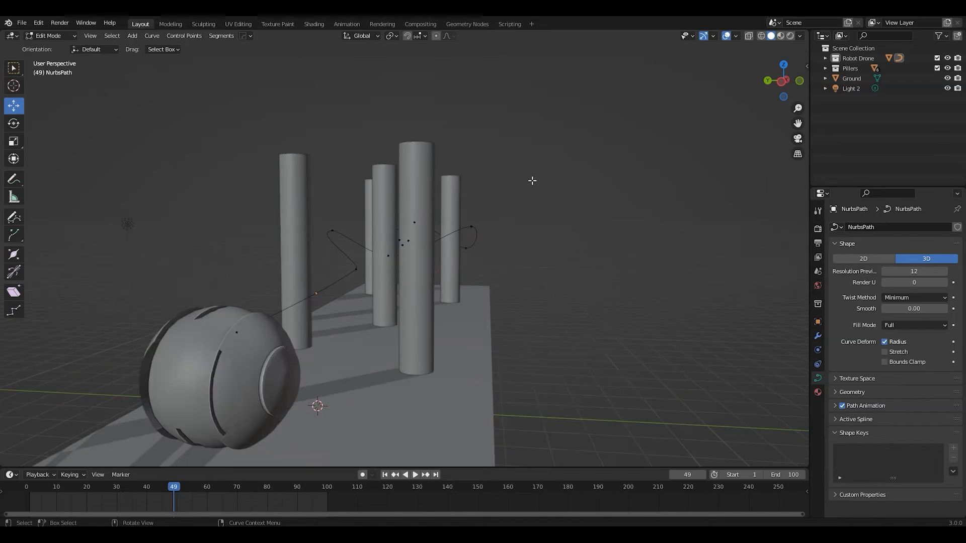
middle_drag(359, 217, 374, 328)
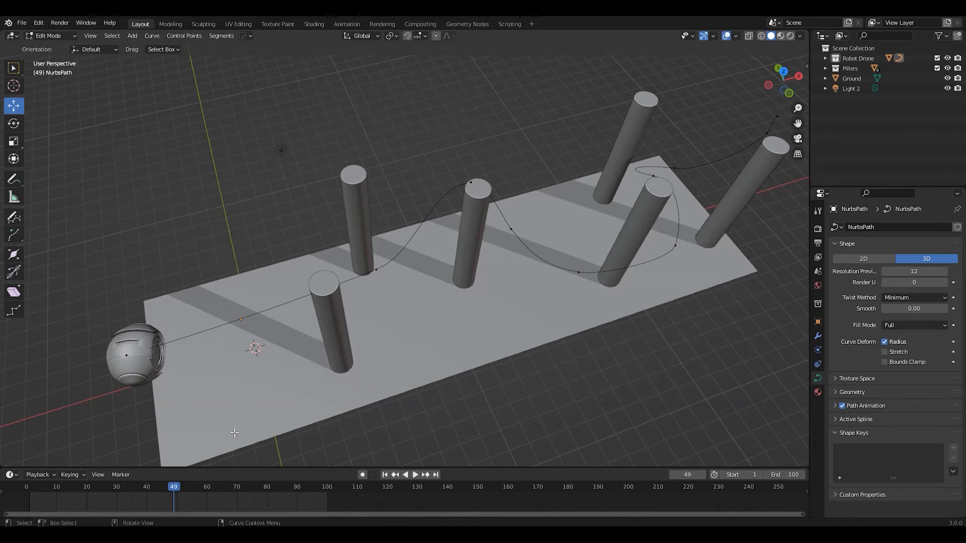
Set the current frame to 0, leave Edit Mode and select the drone
key(Escape)
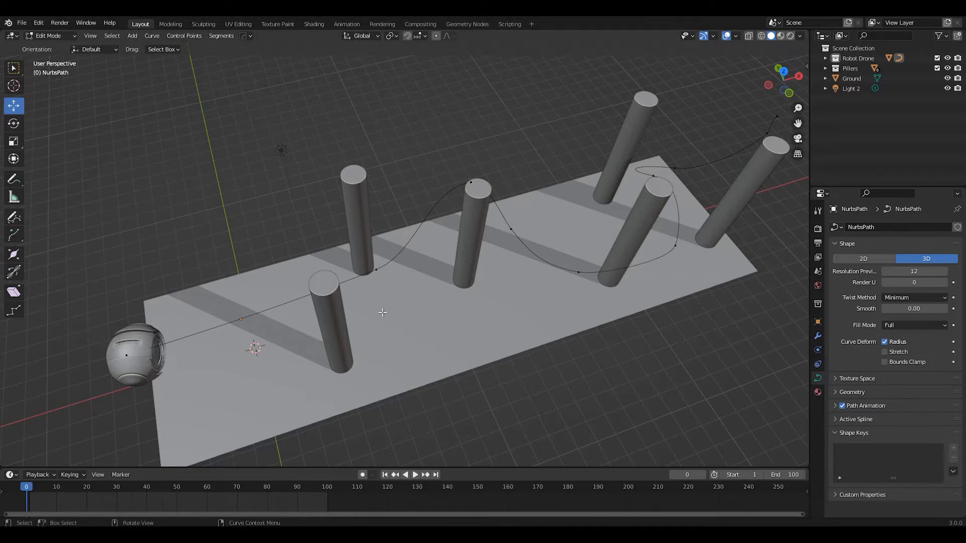
key(Tab)
click(140, 340)
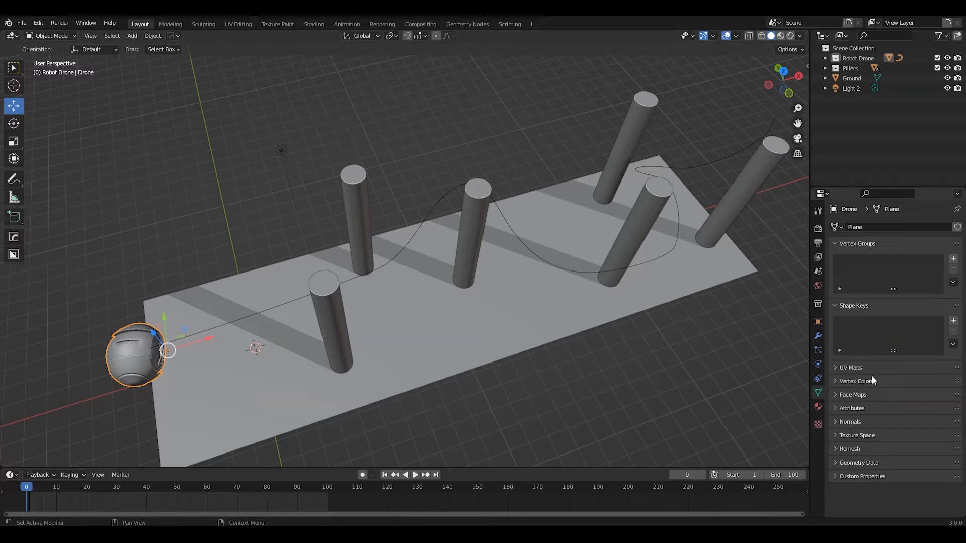
Add a Follow Path object constraint to the drone with NurbsPath as its target
click(817, 337)
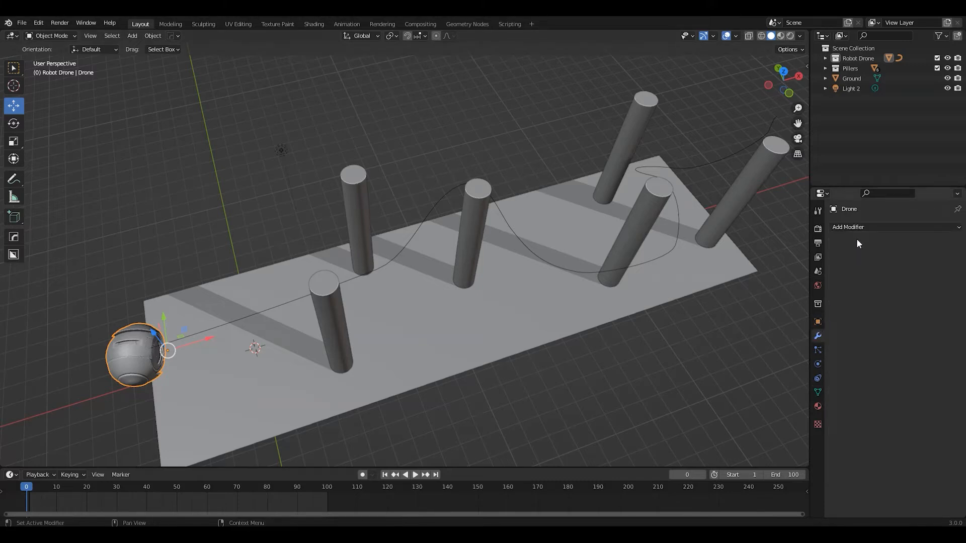
click(861, 227)
click(817, 323)
click(817, 350)
click(817, 364)
click(818, 377)
click(864, 226)
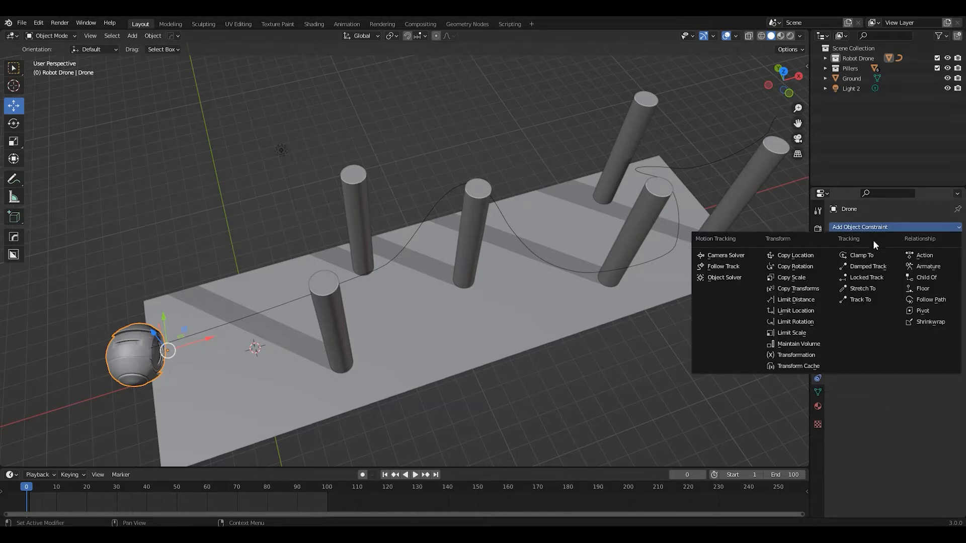
click(936, 301)
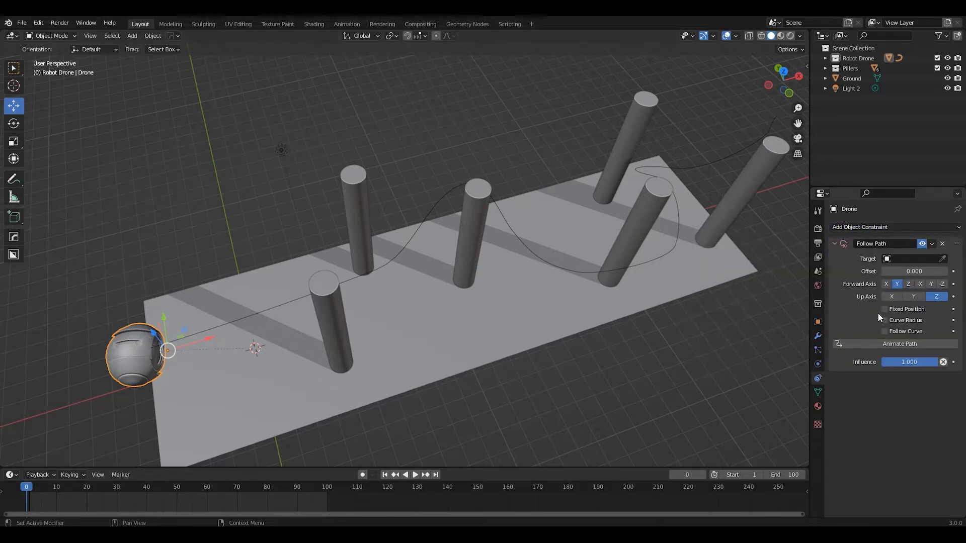
click(898, 258)
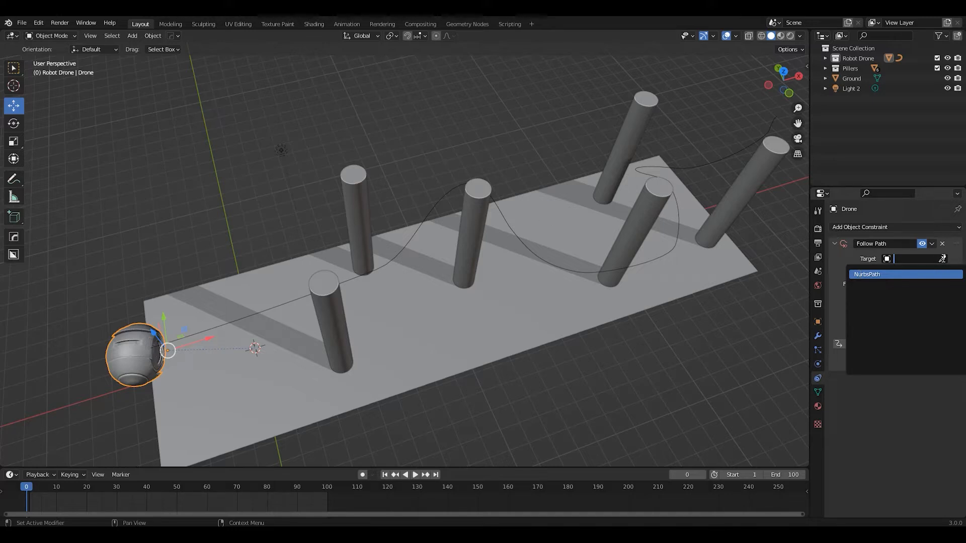
click(866, 274)
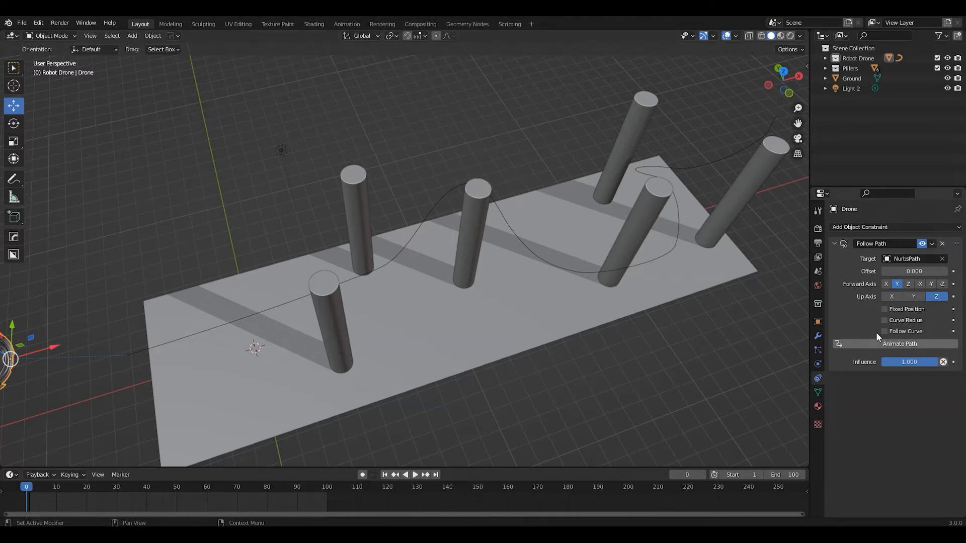
Set the drone's X, Y and Z location to 0 m so it sits at the start of the path
scroll(409, 290, down, 2)
middle_drag(408, 290, 311, 311)
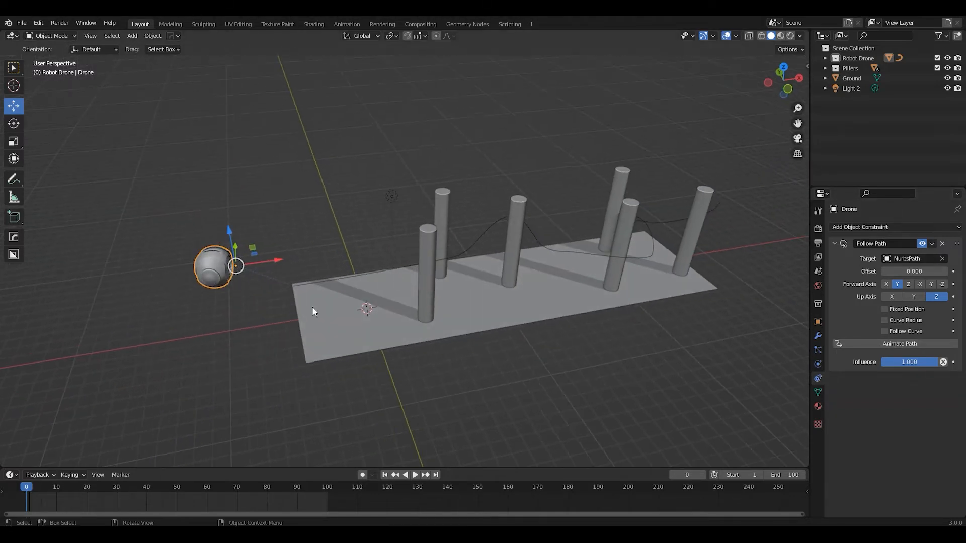
shift+middle_drag(249, 283, 315, 275)
scroll(312, 275, up, 2)
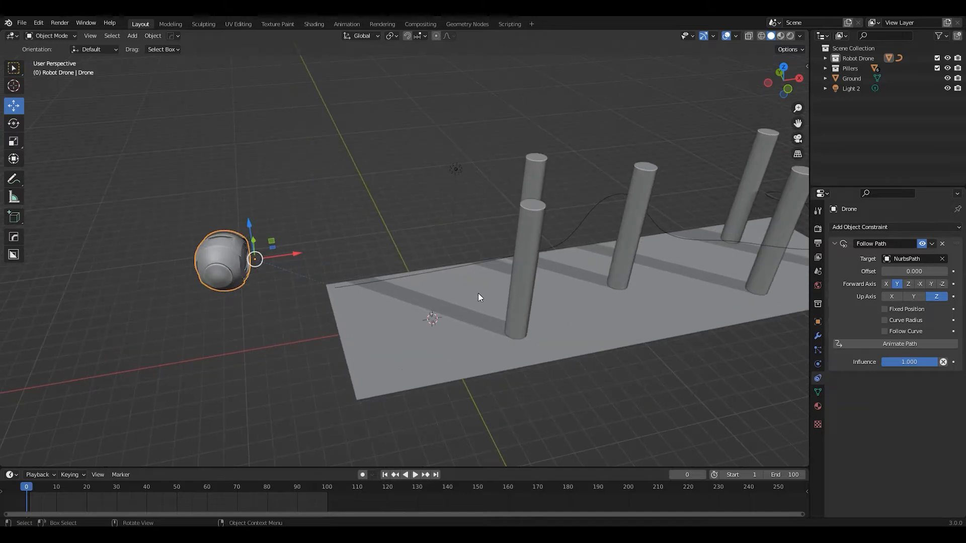
click(817, 321)
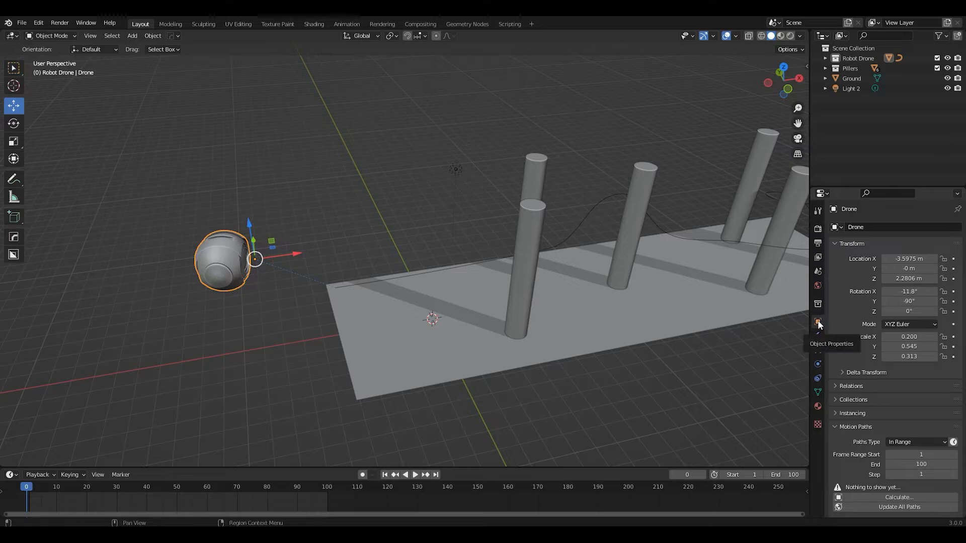
double_click(900, 260)
text(0)
key(Tab)
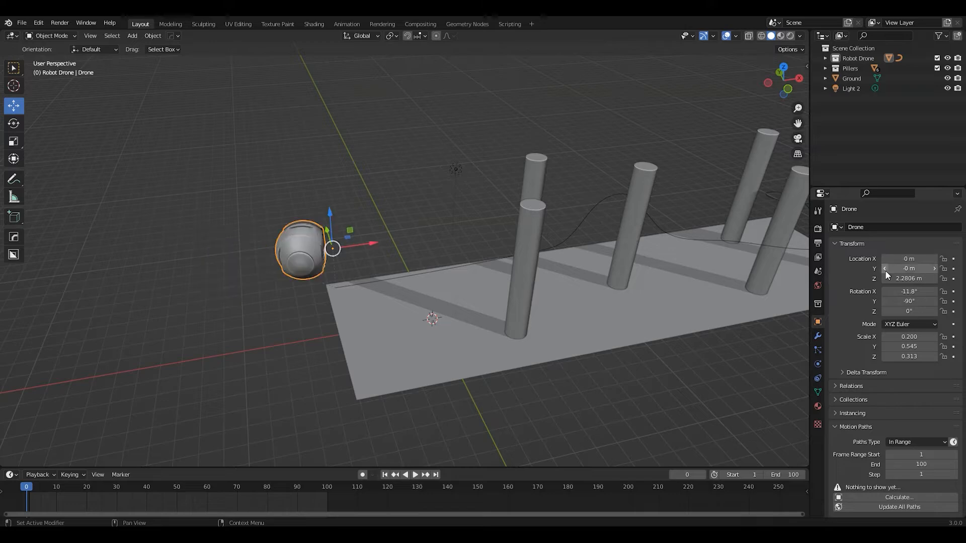
text(0)
key(Tab)
text(0)
key(Return)
Play the animation briefly to check the drone's motion, stop it and return to the first frame
middle_drag(524, 289, 498, 241)
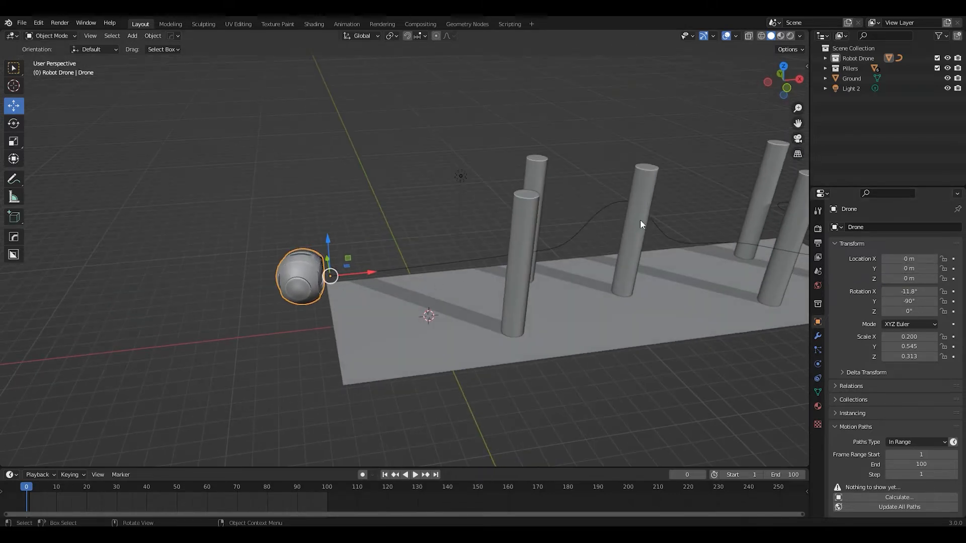
middle_drag(608, 248, 445, 229)
key(space)
key(space)
click(384, 475)
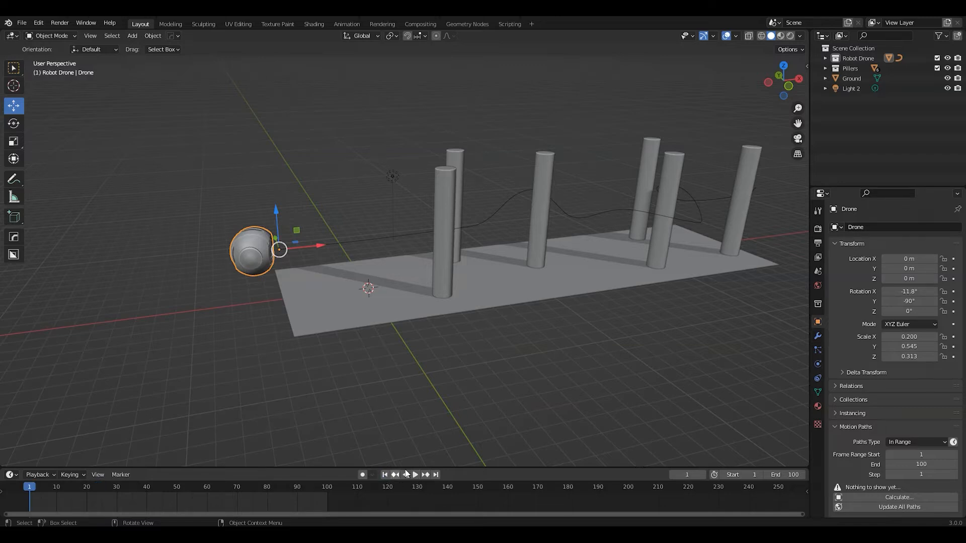
Open the drone's Follow Path constraint settings and play the animation to examine how the drone moves along the curve
click(818, 405)
click(819, 391)
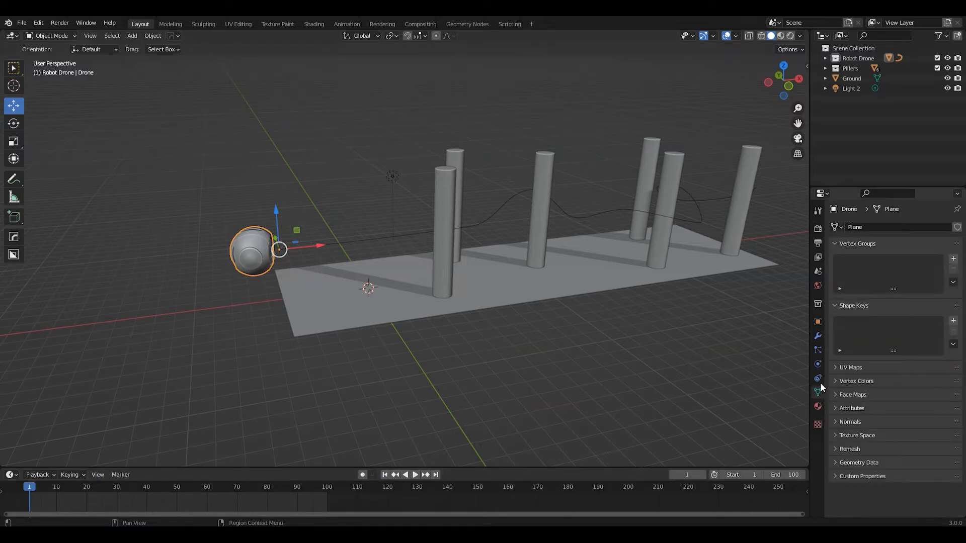
click(818, 378)
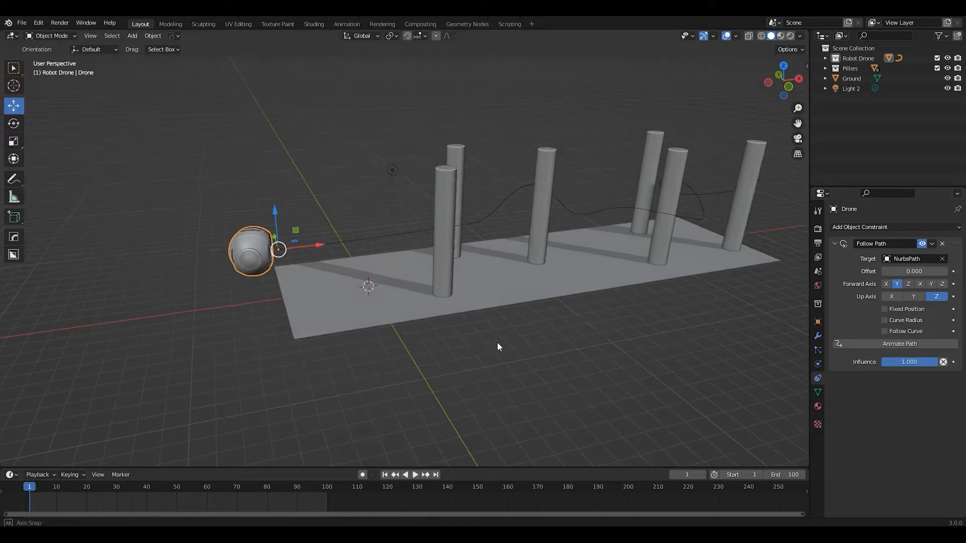
middle_drag(497, 342, 555, 341)
key(space)
middle_drag(612, 289, 528, 340)
middle_drag(524, 289, 497, 306)
key(space)
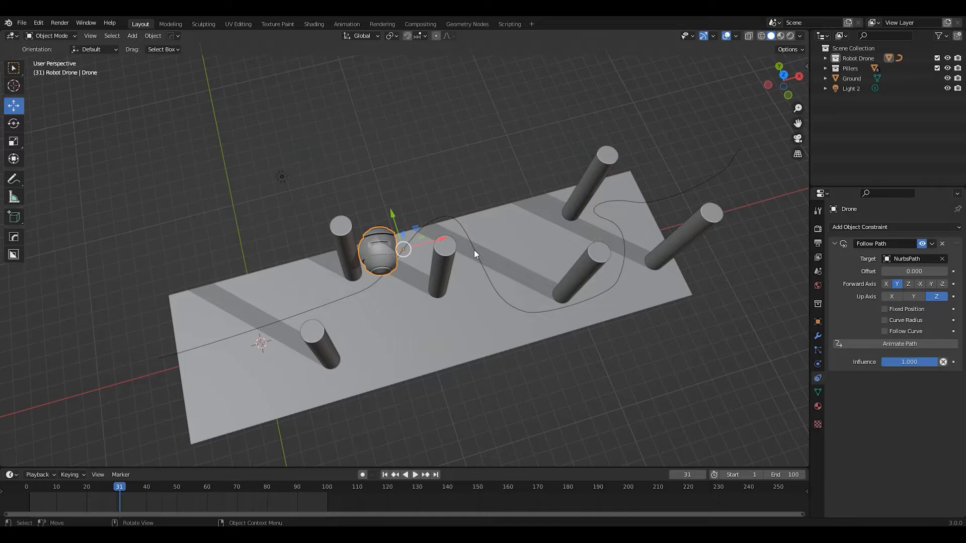
Switch to the top view at the first frame and show the drone's object transform properties
scroll(453, 277, down, 3)
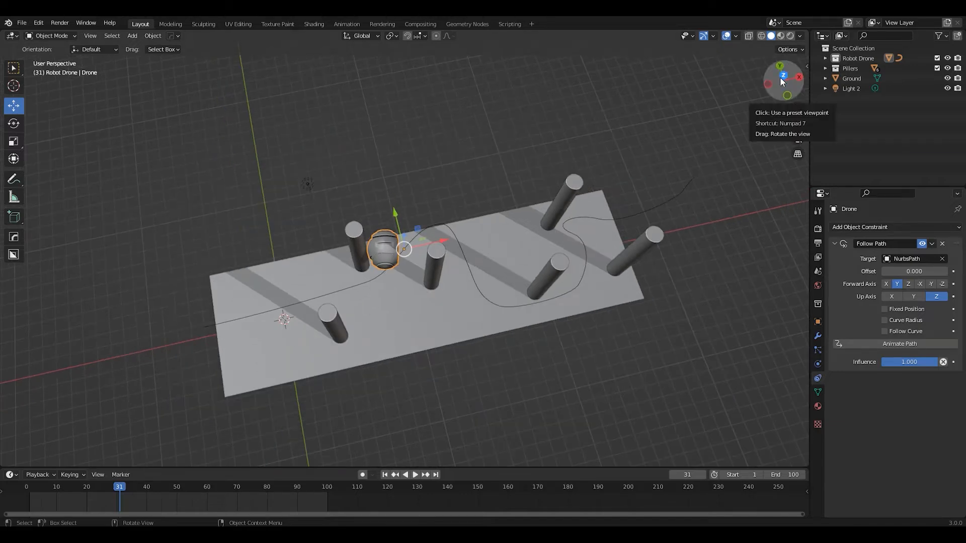
click(781, 76)
scroll(538, 220, up, 2)
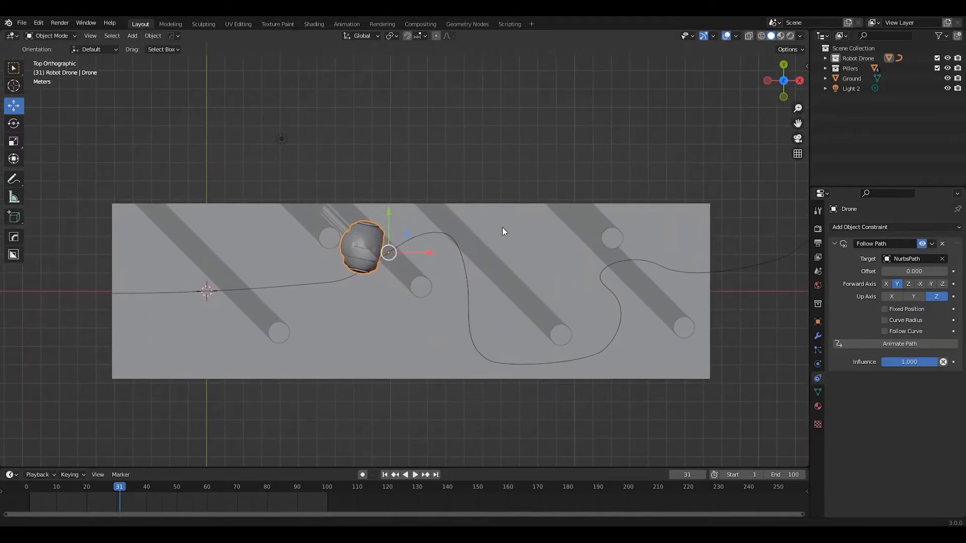
click(385, 475)
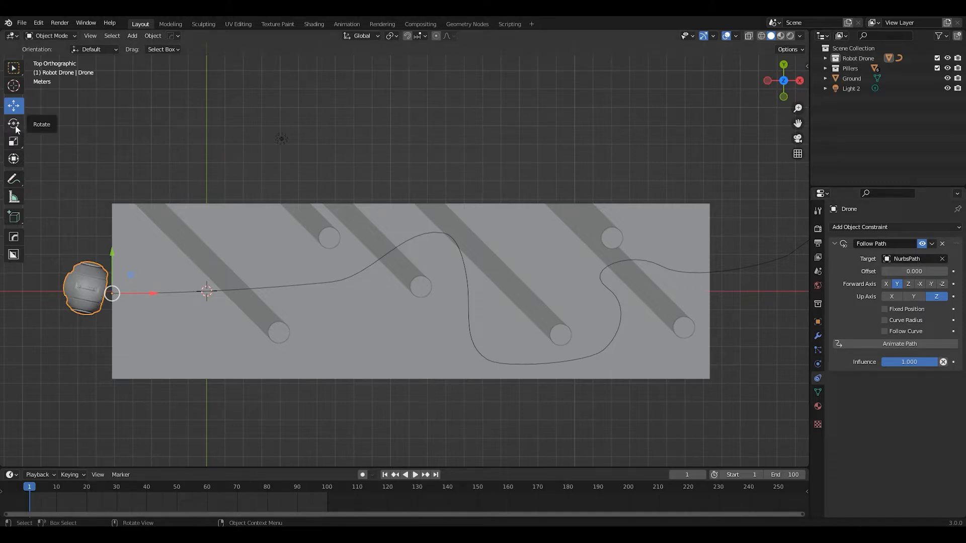
click(818, 286)
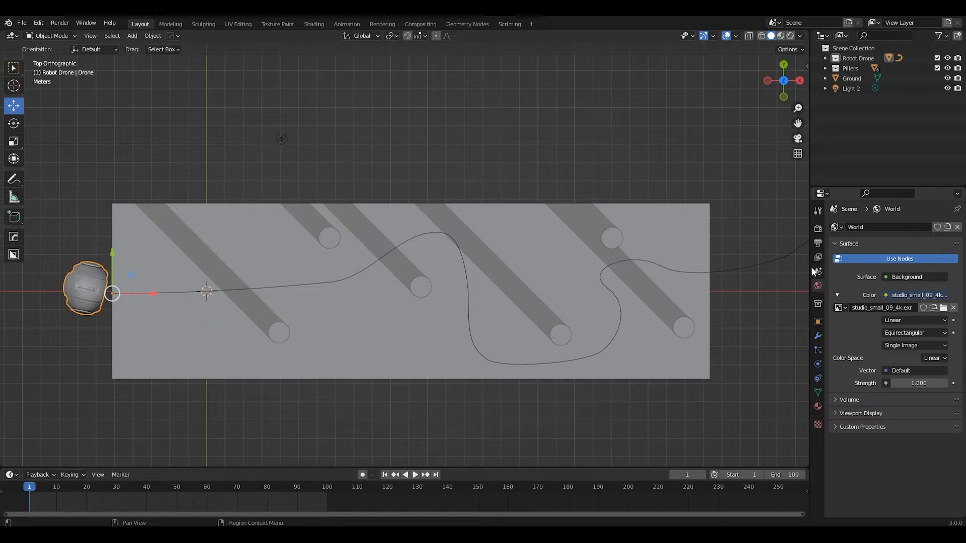
click(817, 271)
click(817, 321)
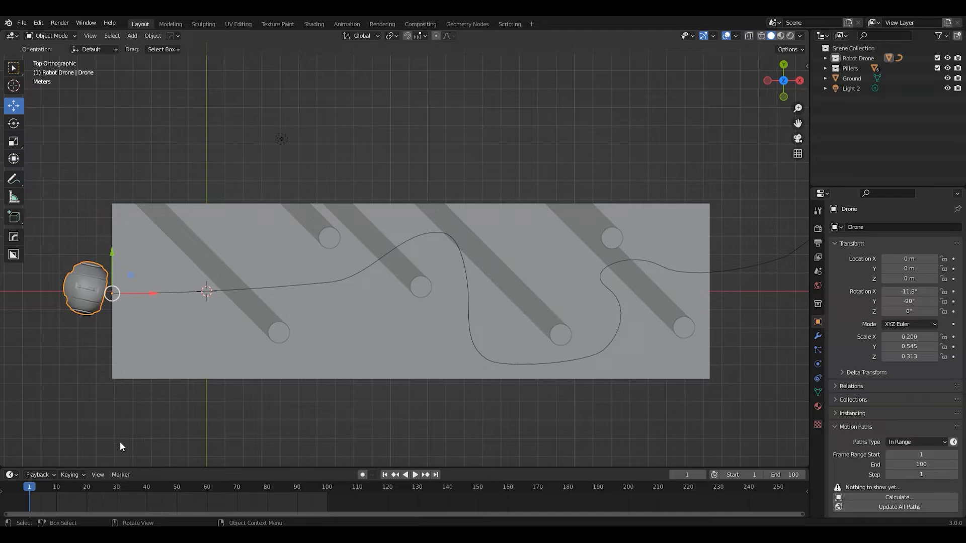
At frame 0, set the drone's X rotation to 1.23° and insert a Location & Rotation keyframe
key(space)
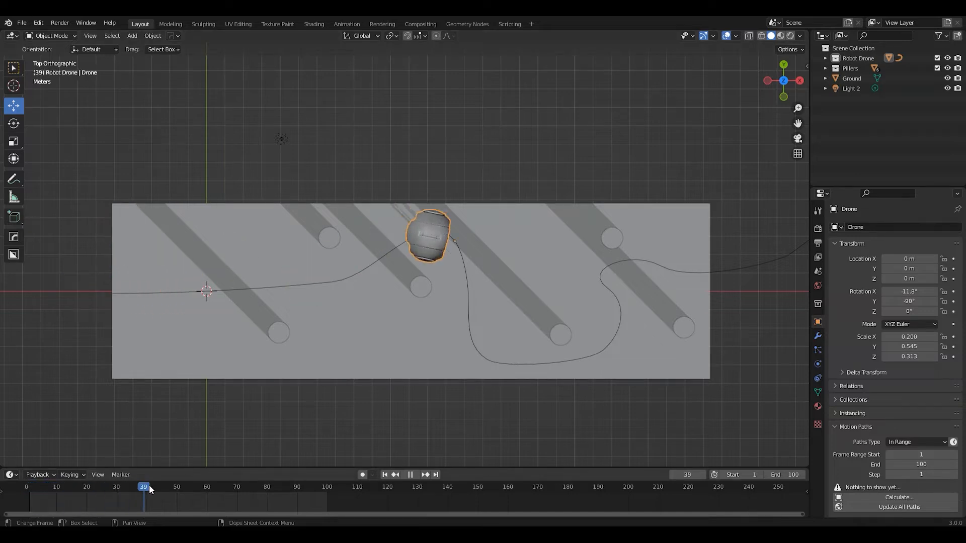
drag(149, 485, 13, 478)
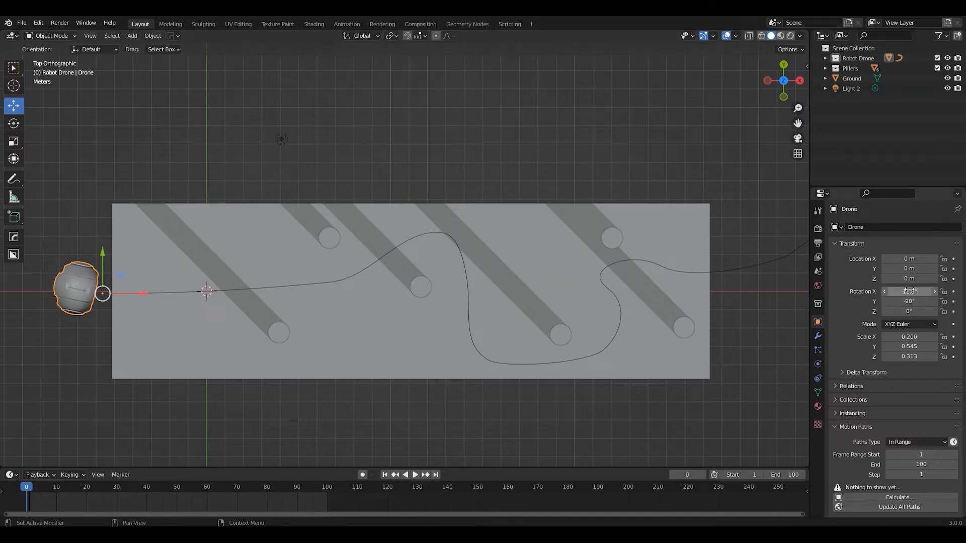
drag(909, 291, 932, 292)
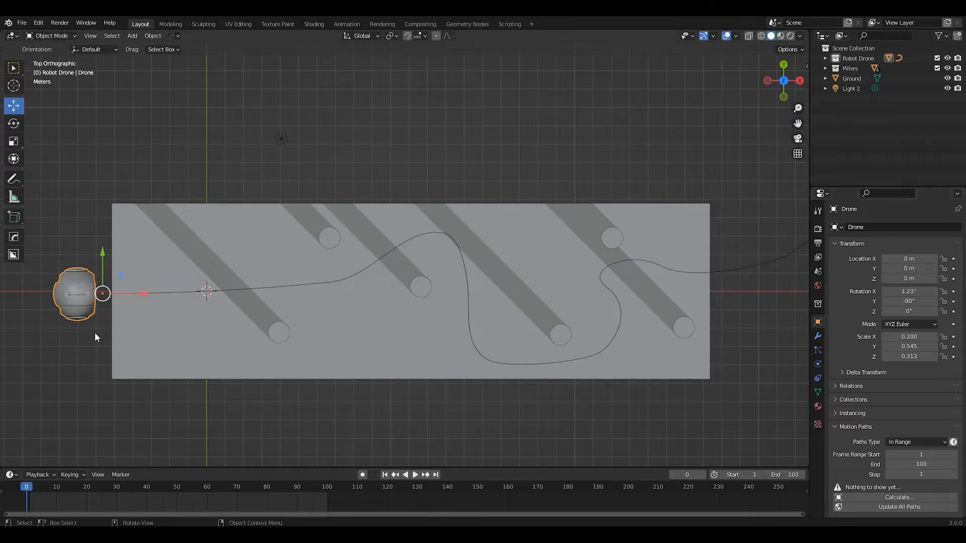
key(i)
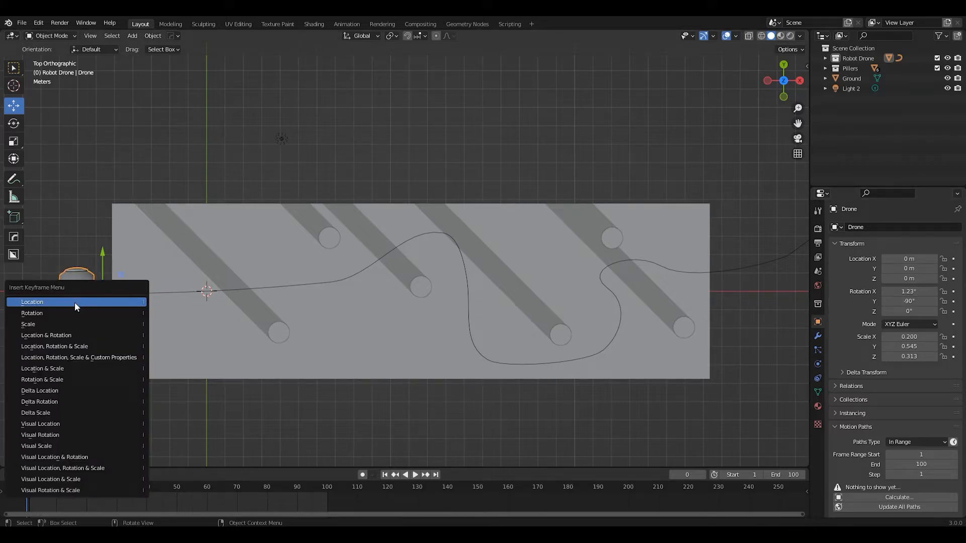
click(60, 335)
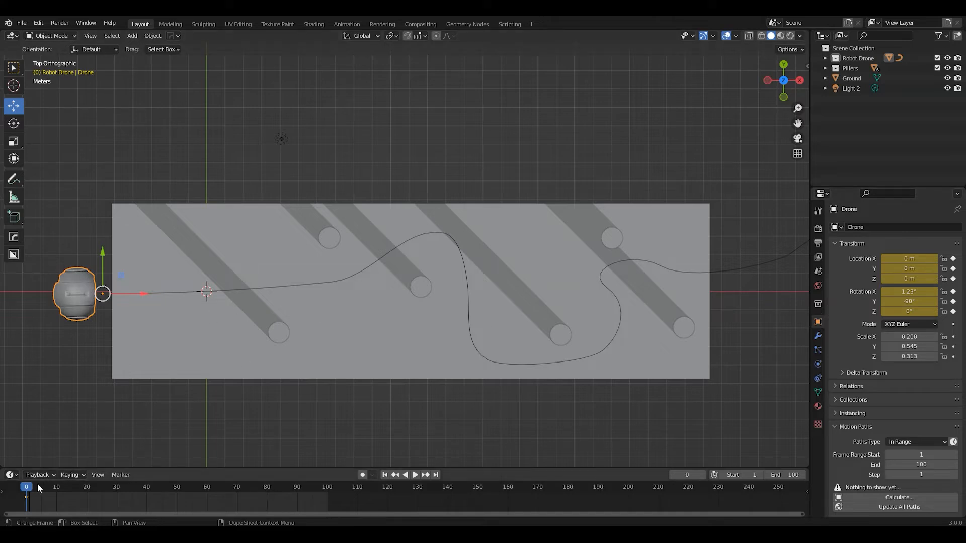
At frame 27, set the drone's X rotation to 21.9° and insert a Location & Rotation keyframe
key(space)
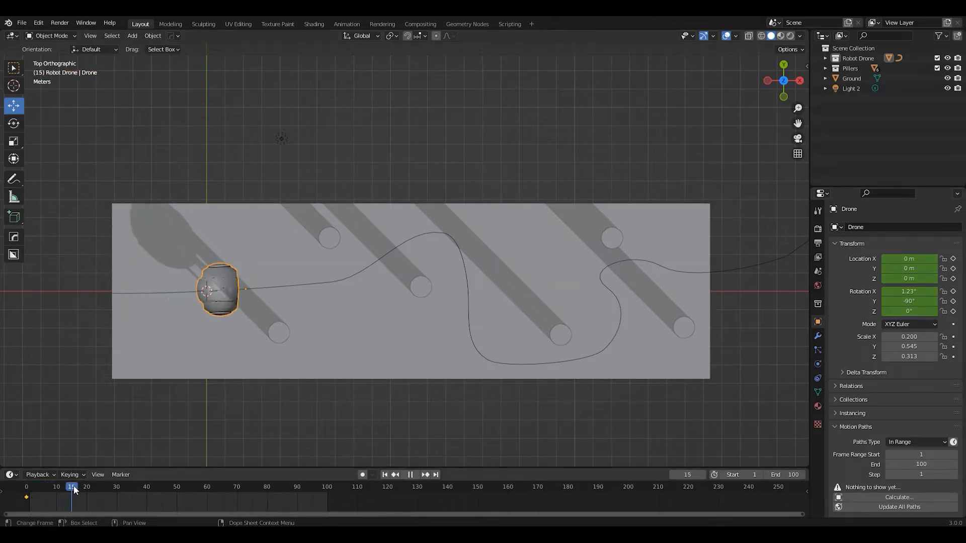
key(space)
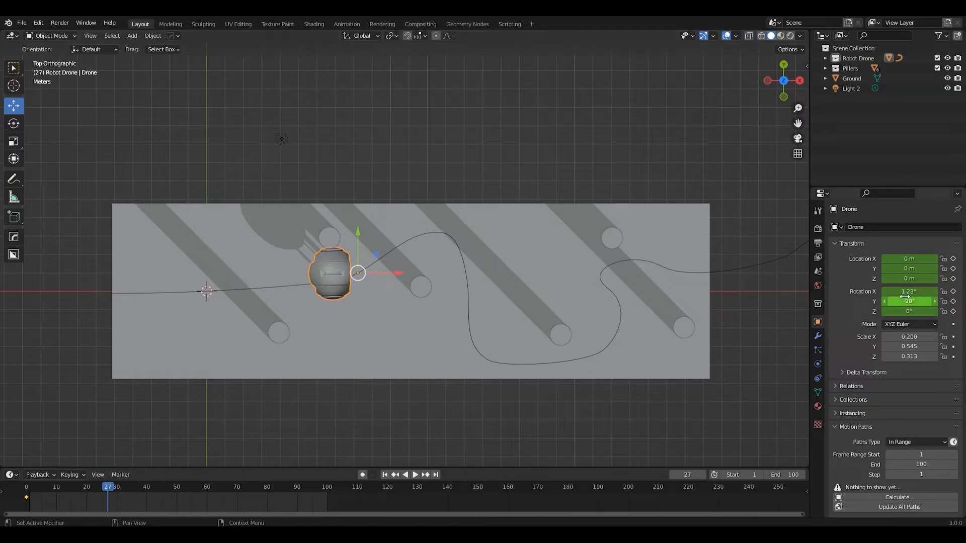
drag(901, 291, 945, 291)
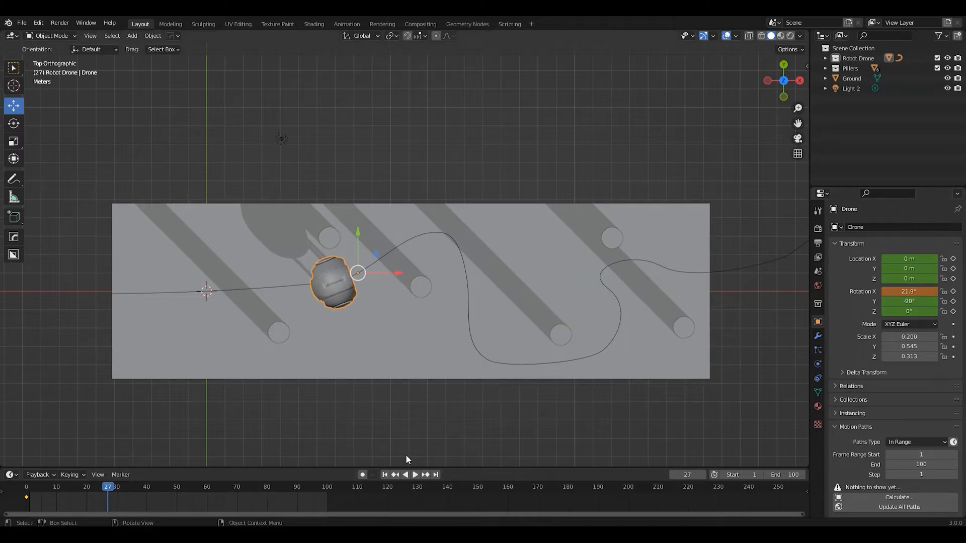
key(i)
click(334, 276)
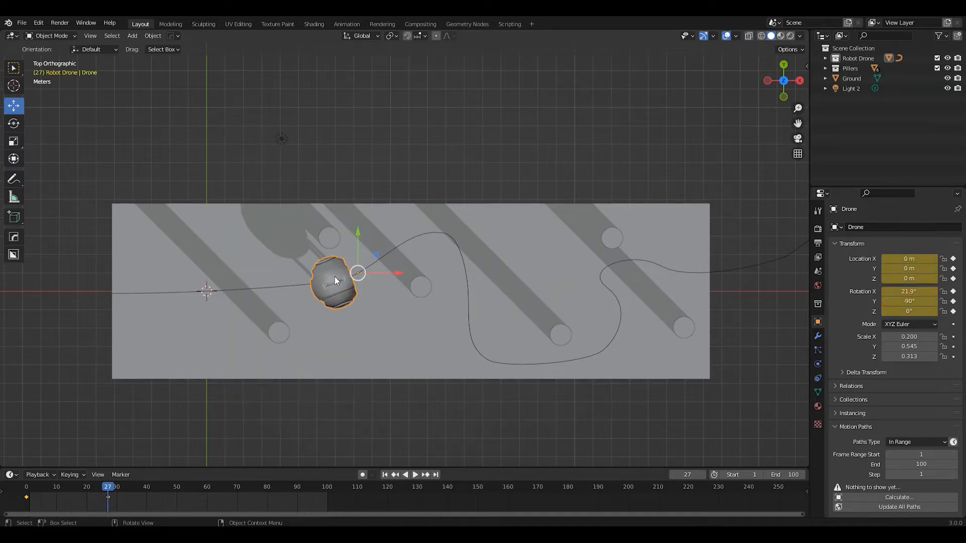
At frame 38, set the drone's X rotation to 3.13° and insert a Location & Rotation keyframe
drag(118, 484, 141, 463)
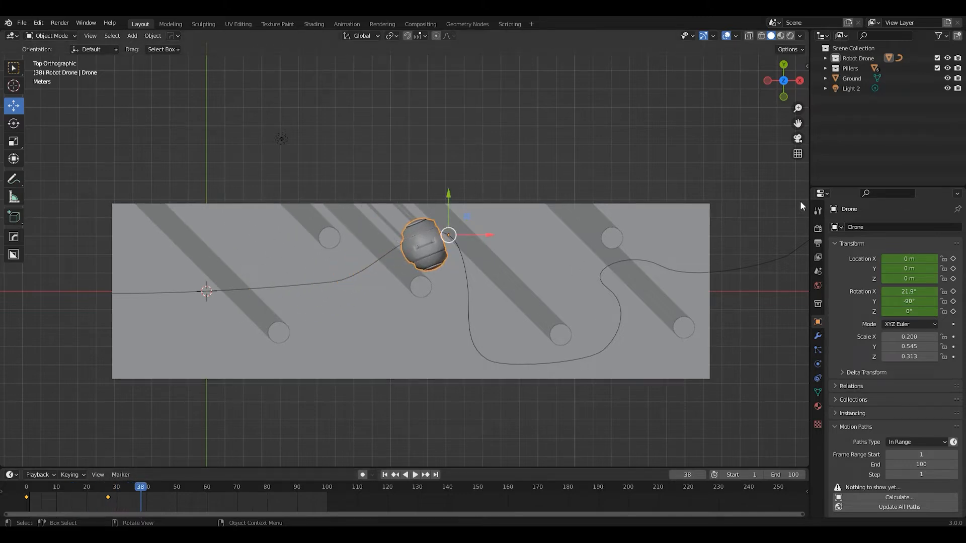
drag(910, 292, 870, 291)
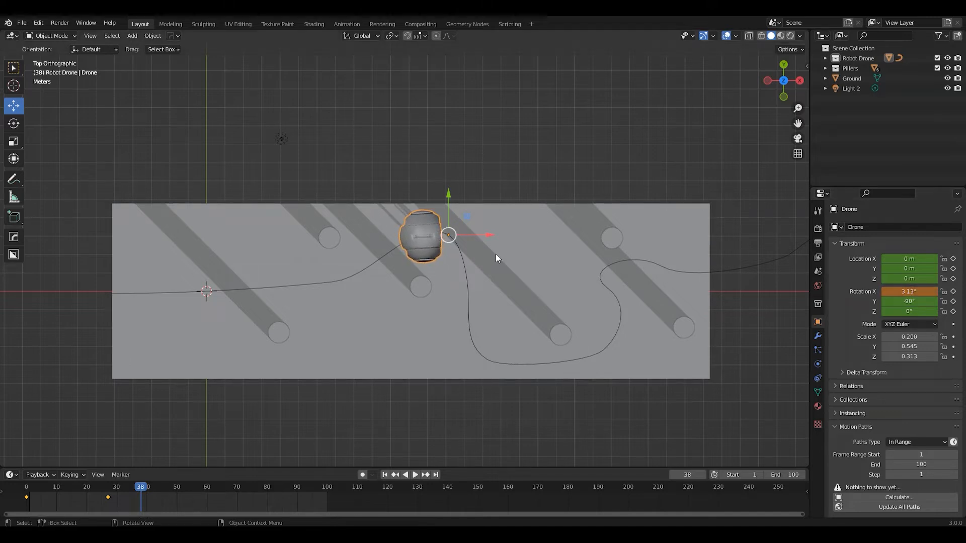
key(i)
click(423, 234)
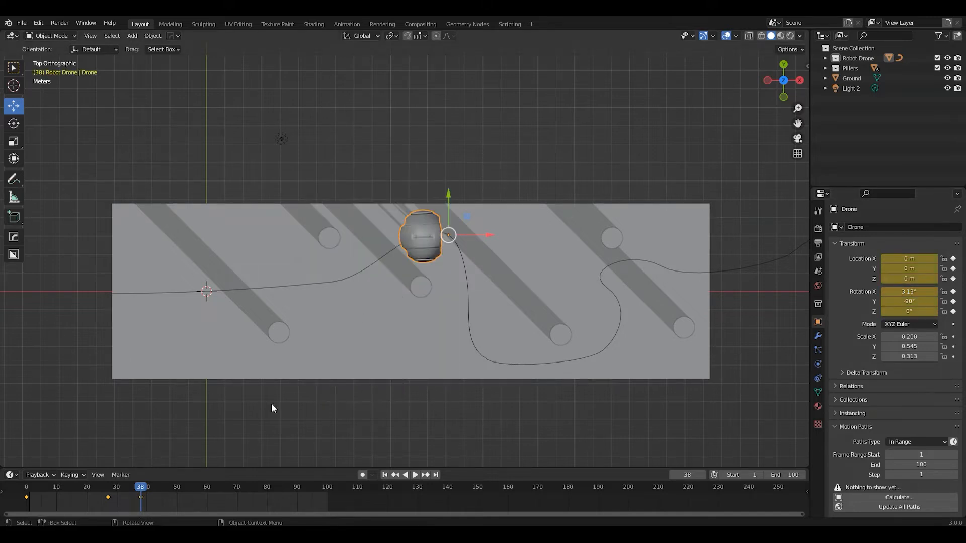
At frame 40, set the drone's X rotation to -34.5° and insert a Location & Rotation keyframe
drag(137, 489, 147, 488)
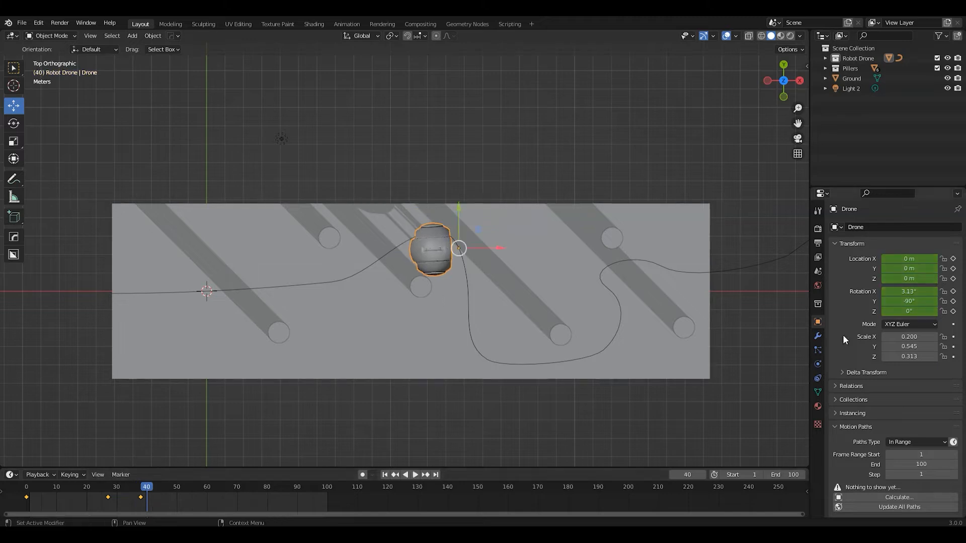
drag(901, 293, 910, 292)
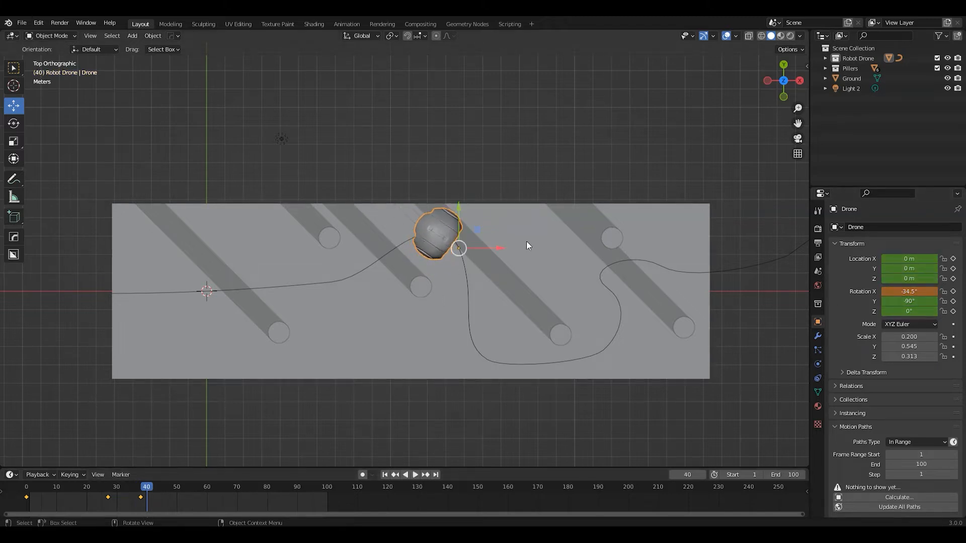
key(i)
click(436, 240)
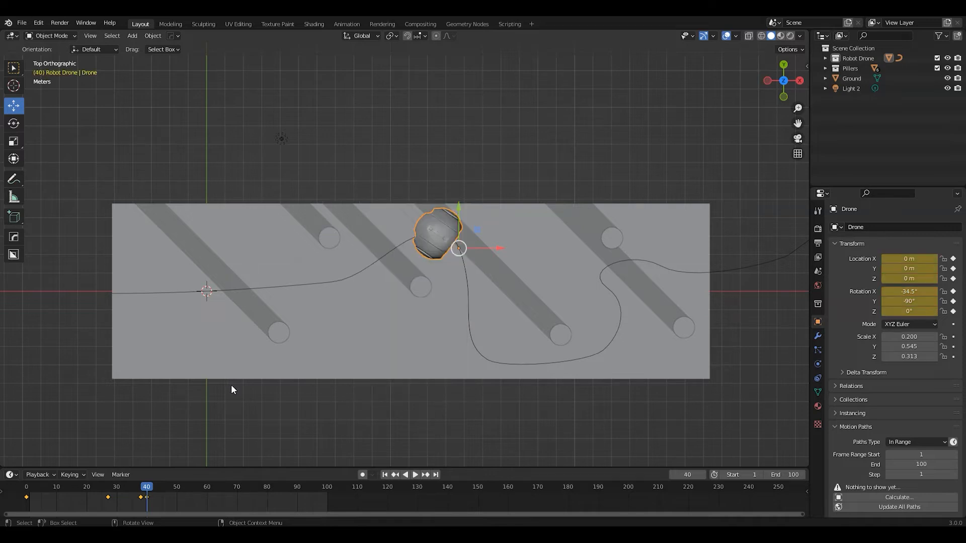
At frame 42, set the drone's X rotation to -63.1° and insert a Location & Rotation keyframe
key(space)
key(space)
drag(910, 291, 917, 291)
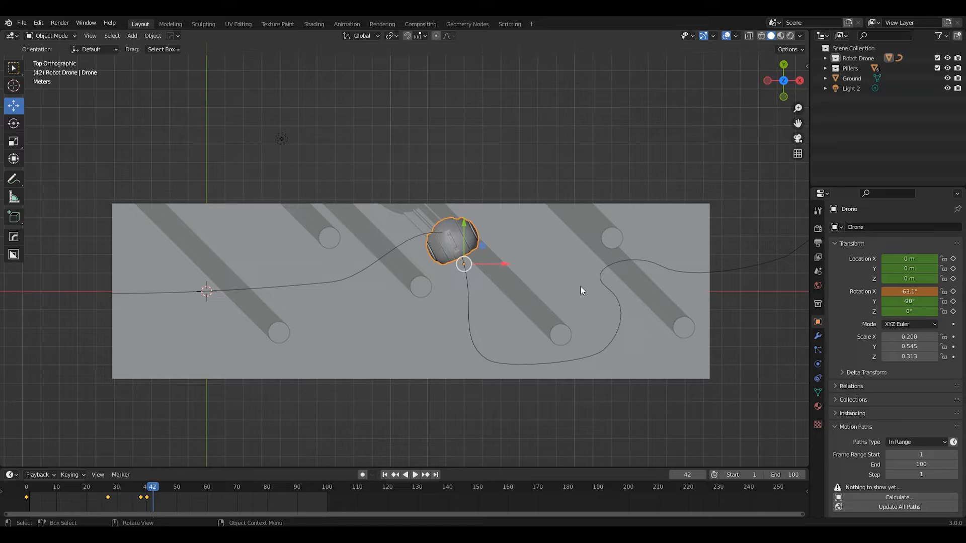
key(i)
click(454, 246)
At frame 45, set the drone's X rotation to -81° and insert a Location & Rotation keyframe
key(space)
drag(160, 491, 162, 490)
drag(905, 291, 835, 292)
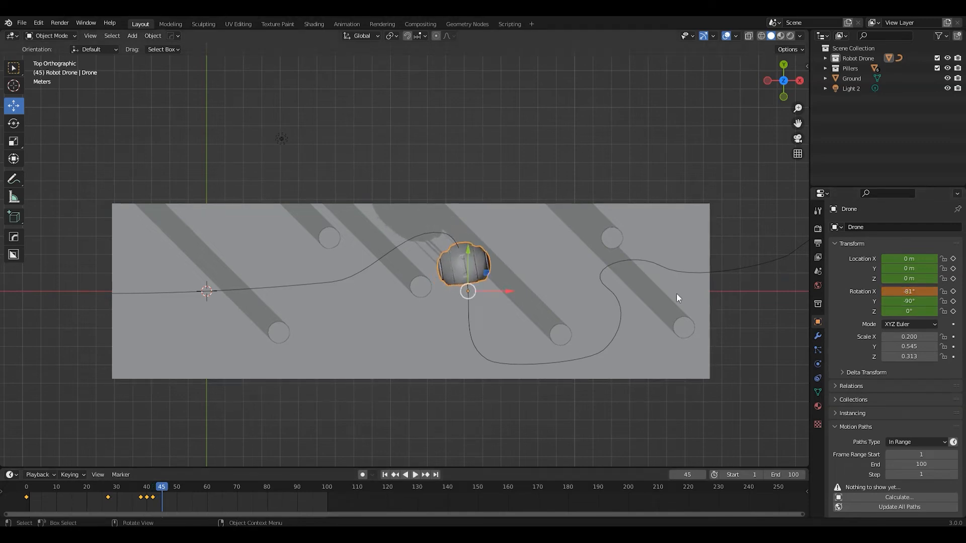
key(i)
click(460, 257)
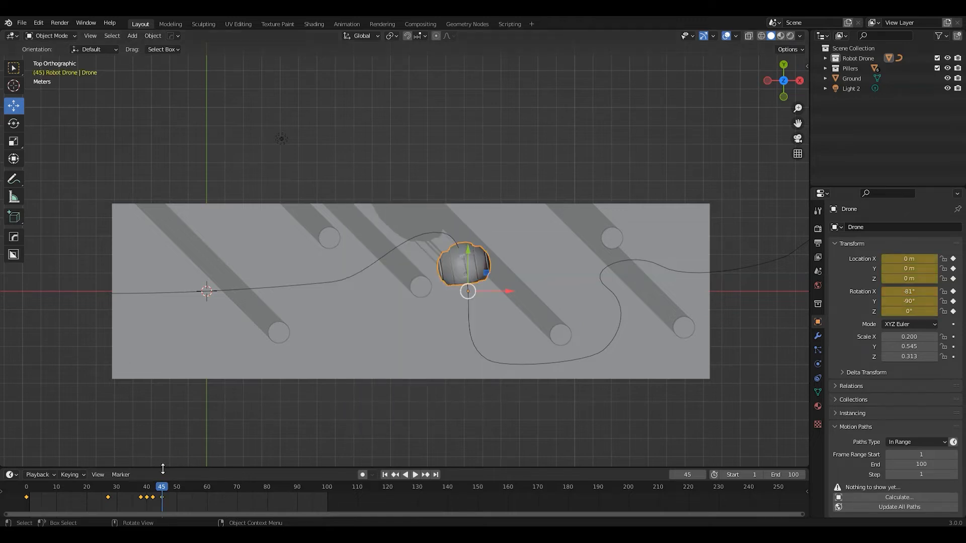
At frame 52, set the drone's X rotation to -67.9° and insert a Location & Rotation keyframe
drag(162, 487, 183, 486)
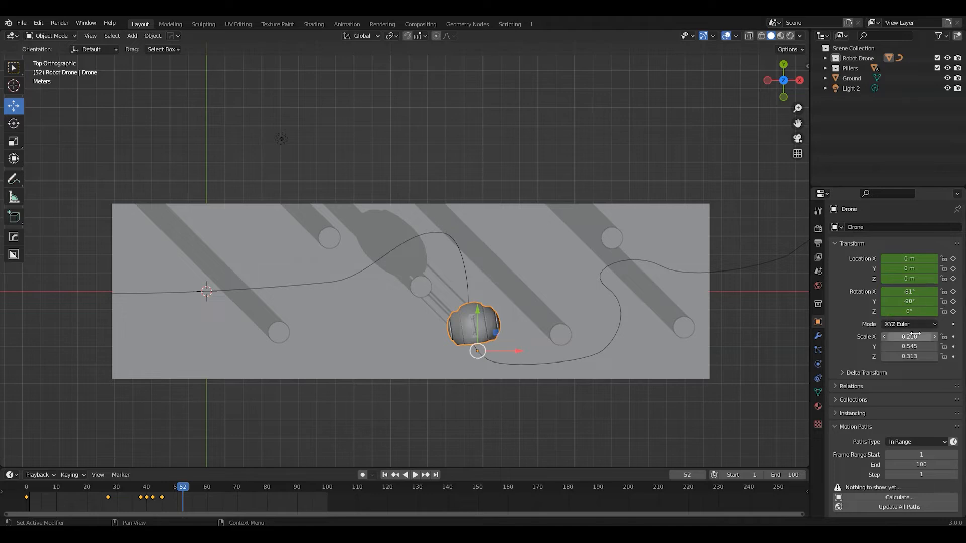
drag(908, 291, 931, 291)
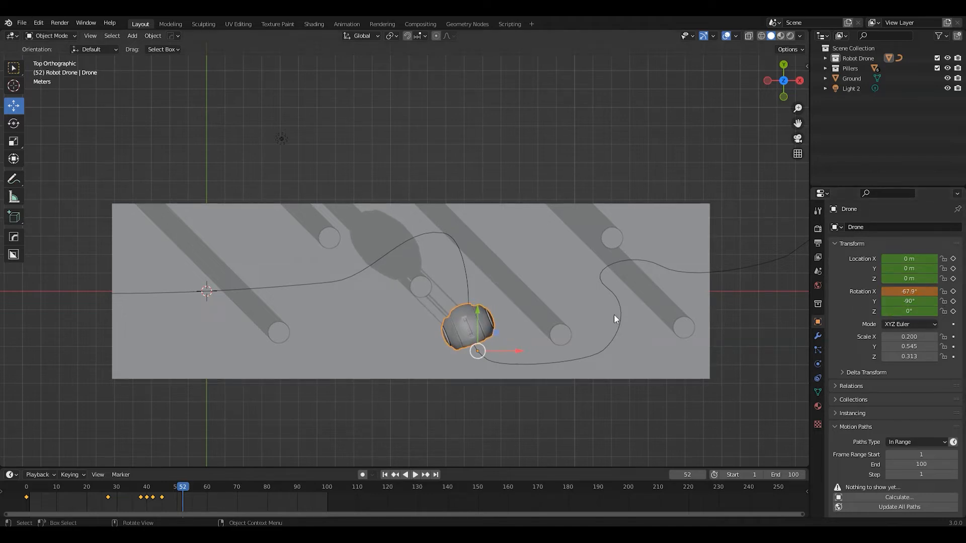
key(i)
click(469, 329)
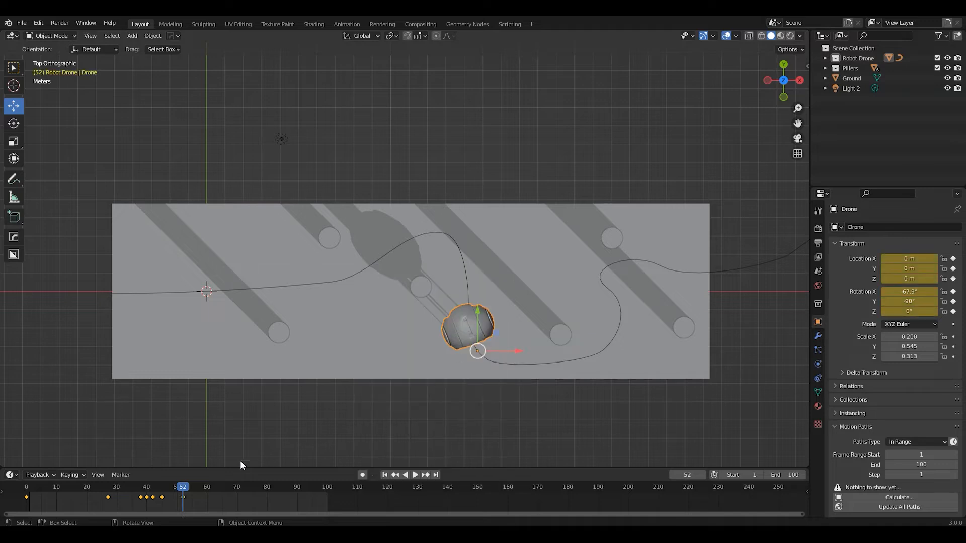
At frame 54, set the drone's X rotation to -48.3° and insert a Location & Rotation keyframe
click(186, 489)
drag(186, 487, 189, 488)
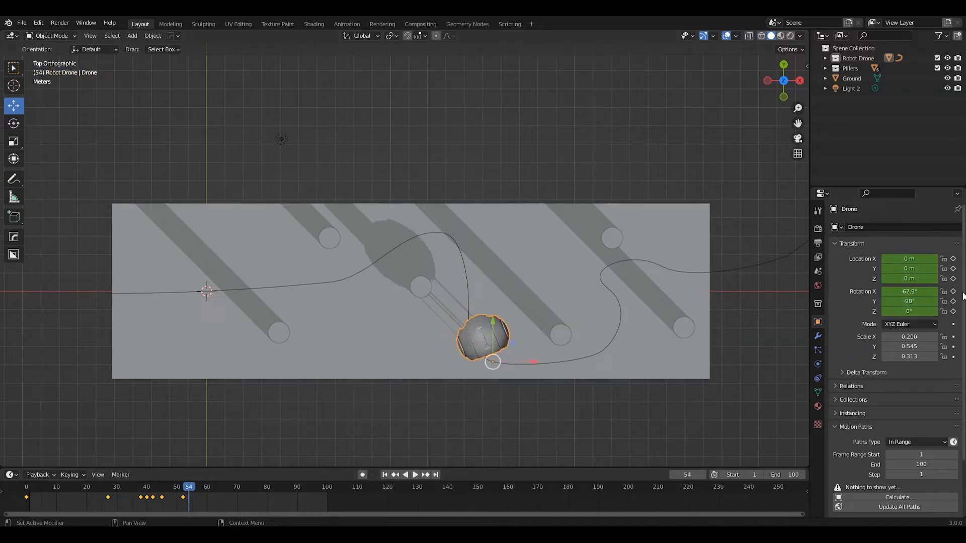
drag(909, 292, 931, 292)
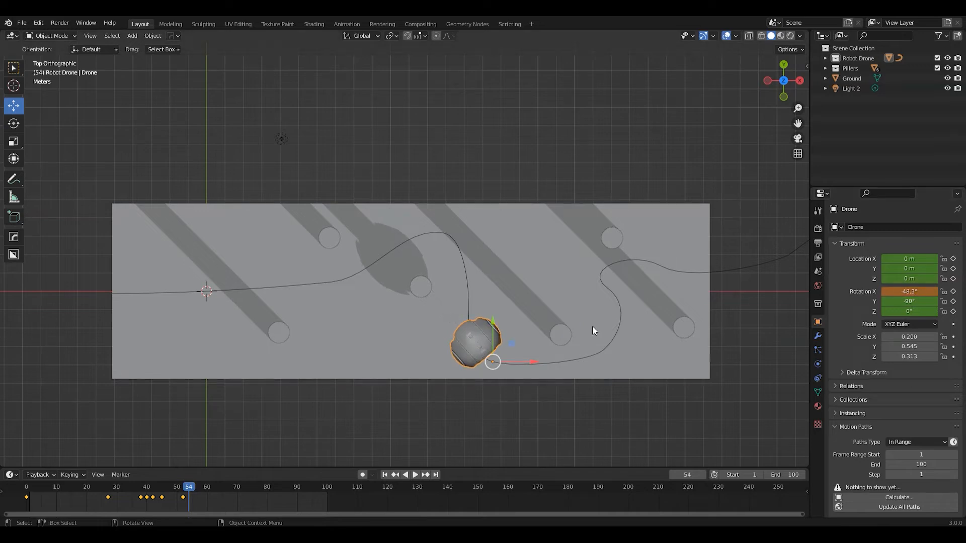
key(i)
click(482, 342)
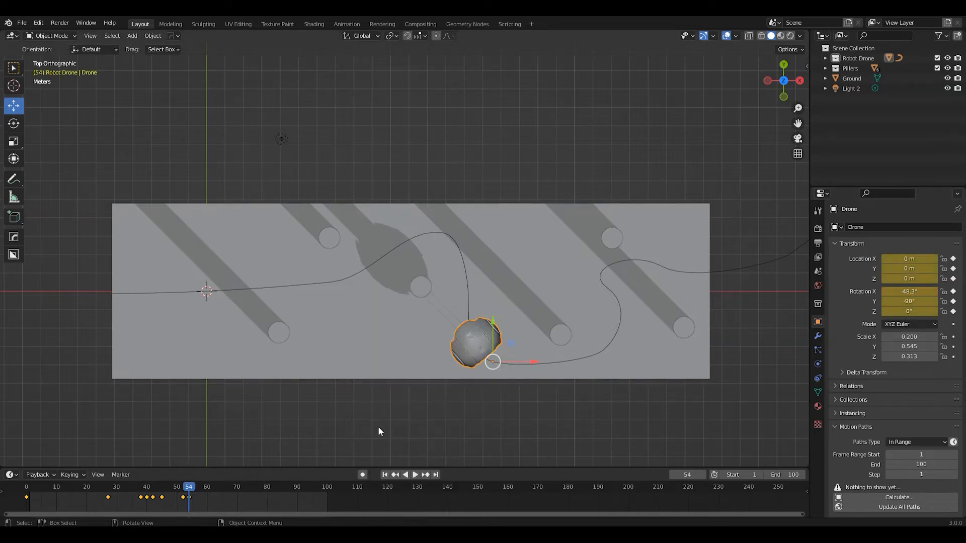
At frame 57, set the drone's X rotation to -15.7° and insert a Location & Rotation keyframe
key(space)
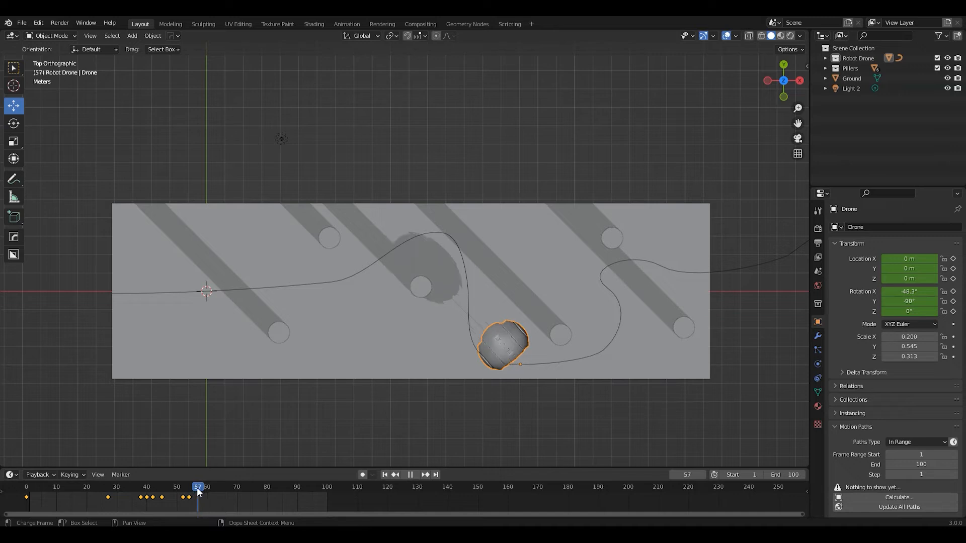
key(space)
drag(909, 292, 945, 292)
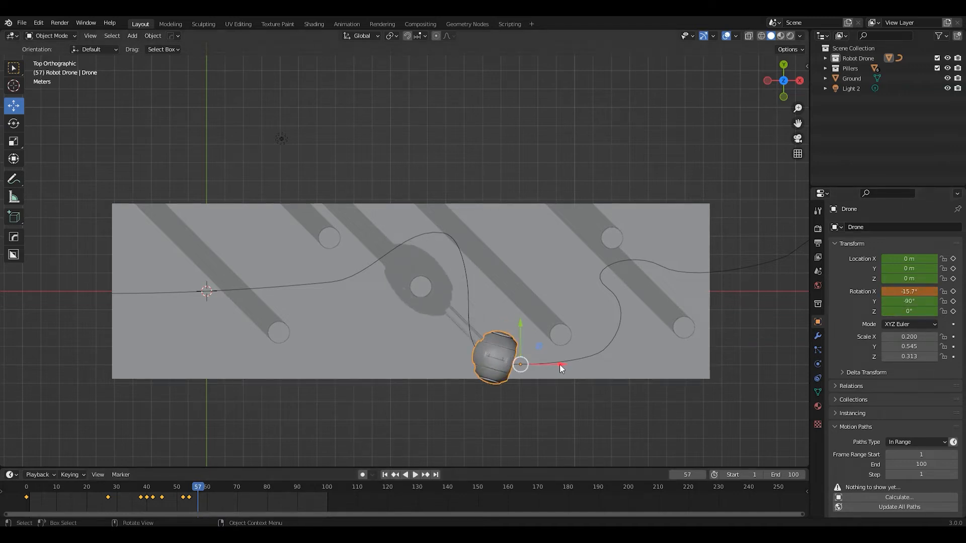
key(i)
click(495, 361)
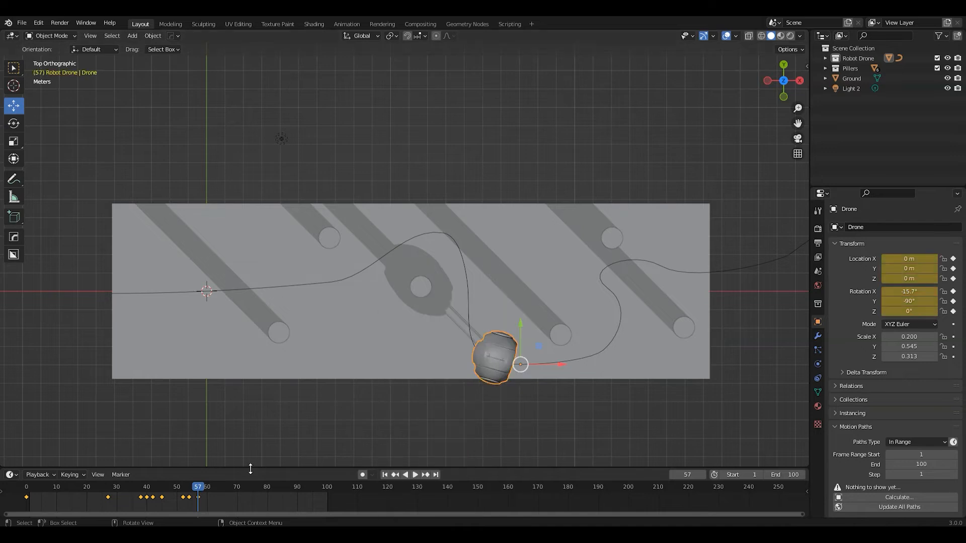
At frame 60, set the drone's X rotation to -0.67° and insert a Location & Rotation keyframe
drag(199, 488, 207, 488)
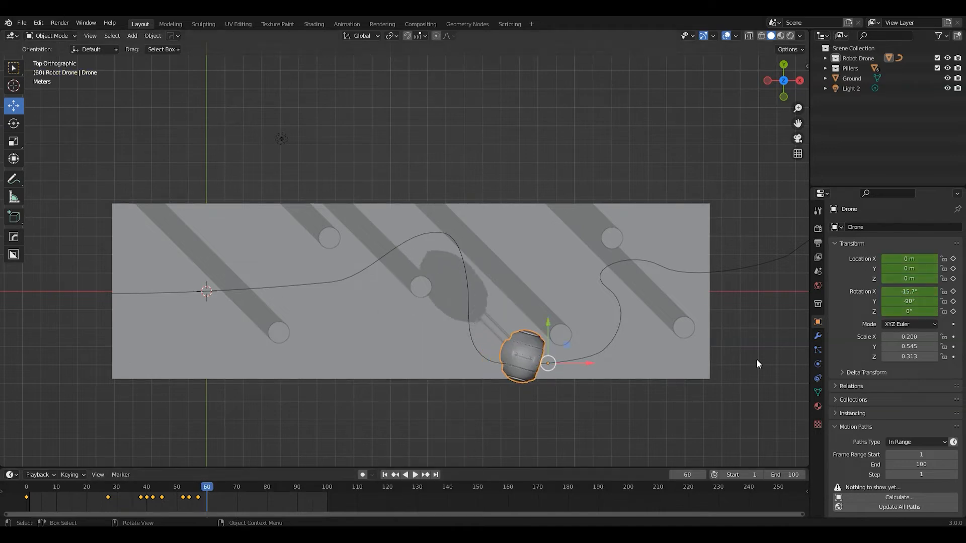
drag(909, 292, 920, 291)
key(i)
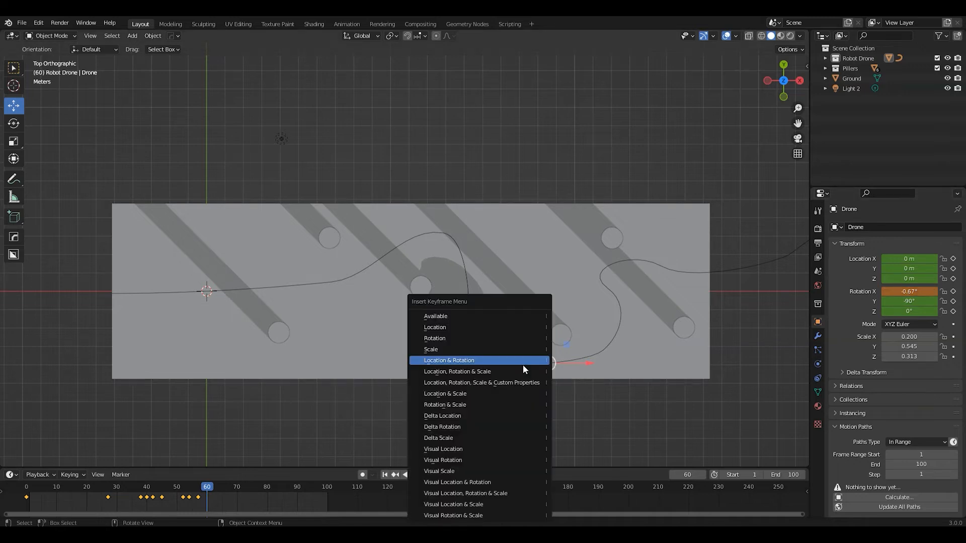
click(523, 364)
At frame 67, set the drone's X rotation to 26.5° and insert a Location & Rotation keyframe
key(space)
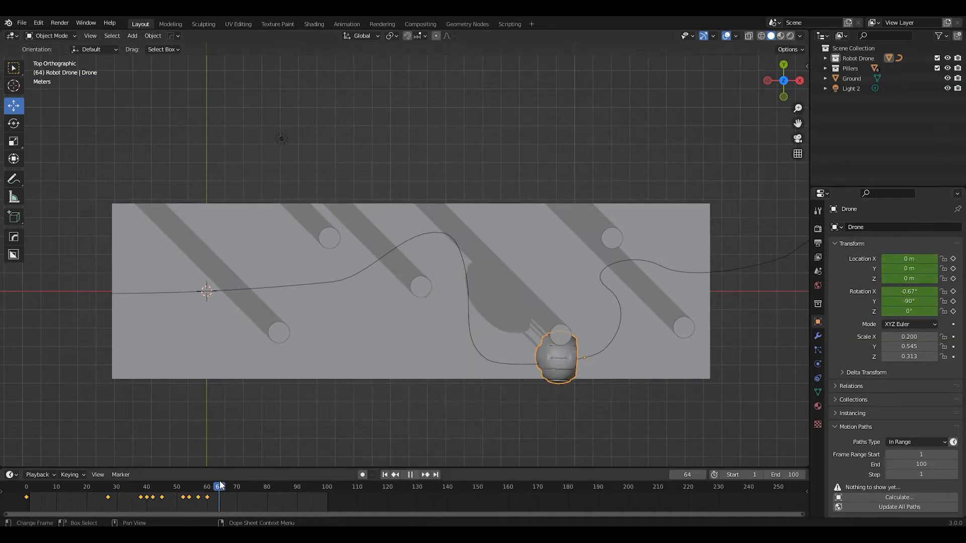
key(space)
drag(909, 292, 922, 291)
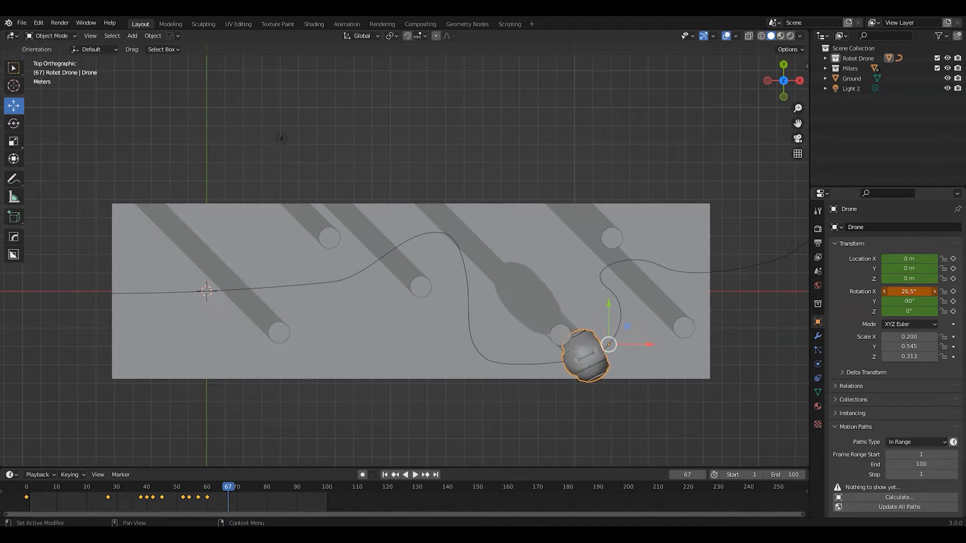
key(i)
click(591, 359)
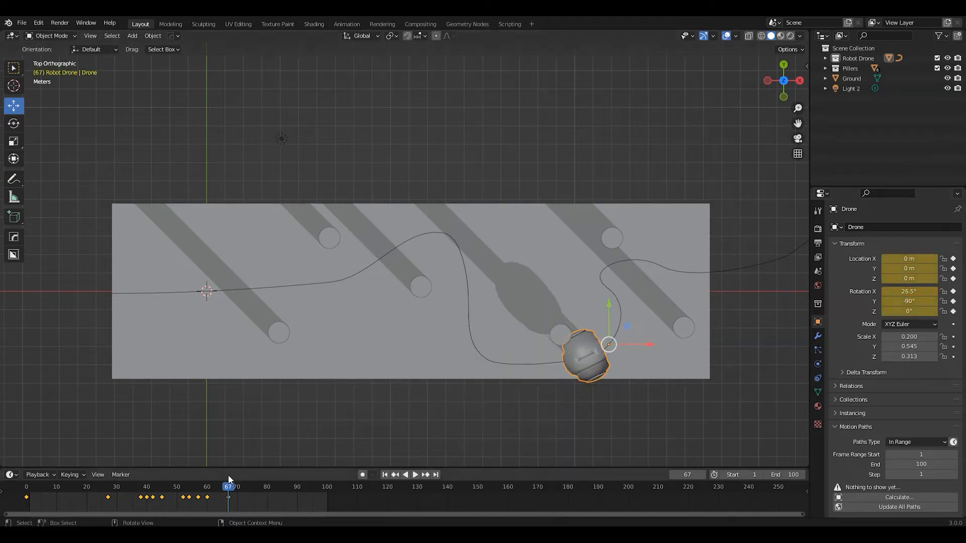
At frame 71, set the drone's X rotation to 65° and insert a Location & Rotation keyframe
drag(229, 488, 240, 489)
drag(920, 291, 937, 291)
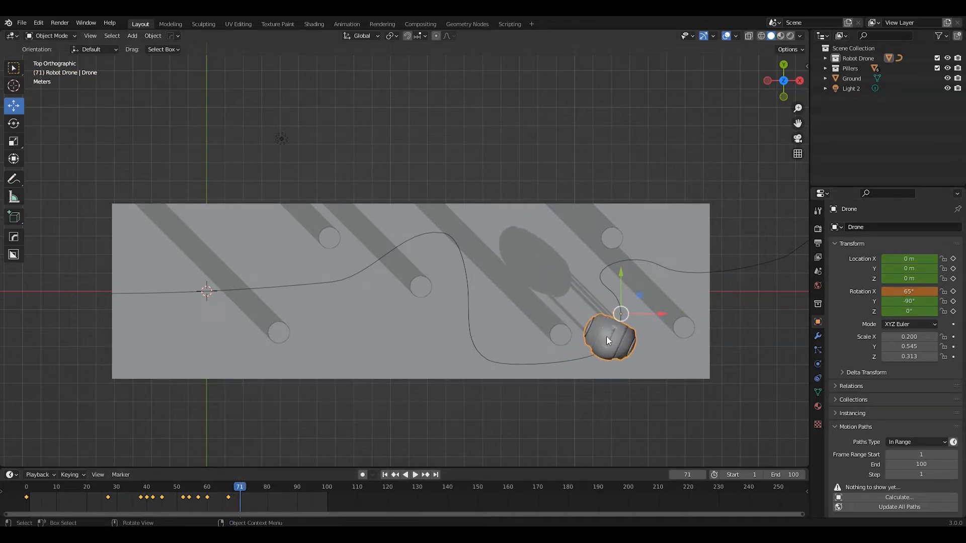
key(i)
click(593, 337)
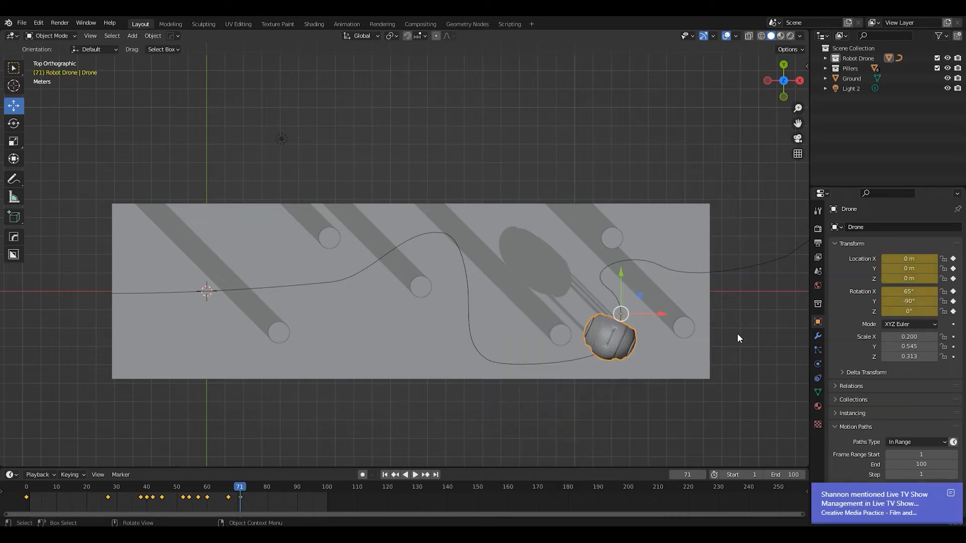
key(i)
At frame 74, set the drone's X rotation to 106° and insert a Location & Rotation keyframe
click(248, 486)
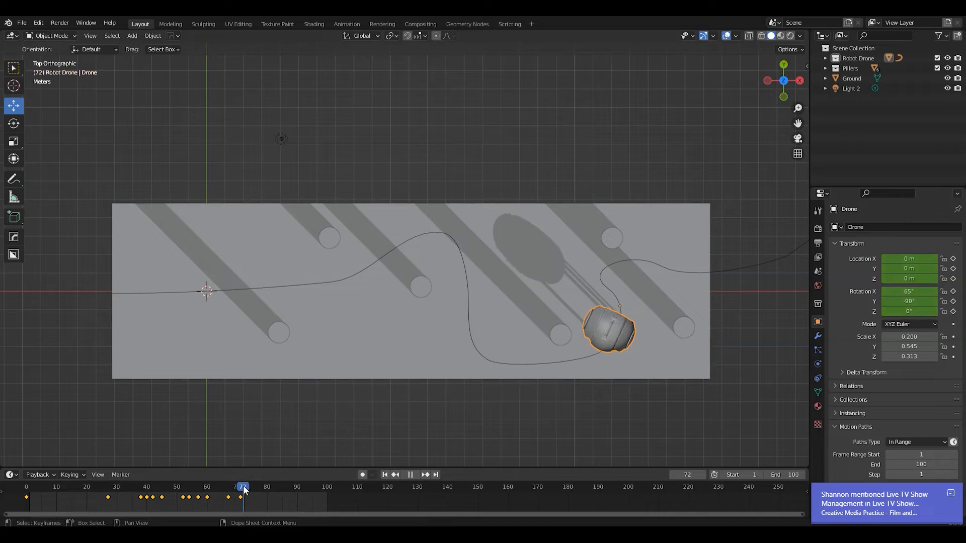
drag(914, 292, 937, 291)
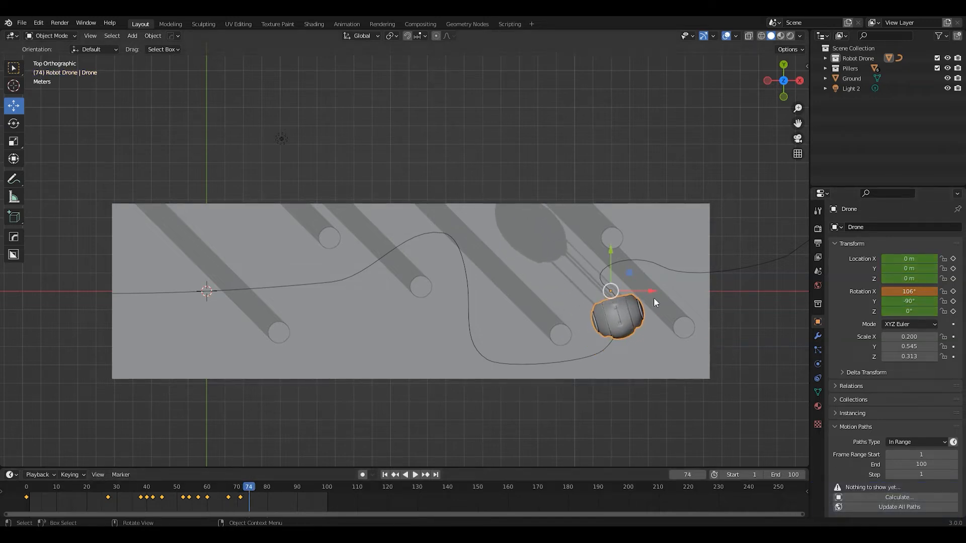
key(i)
click(621, 302)
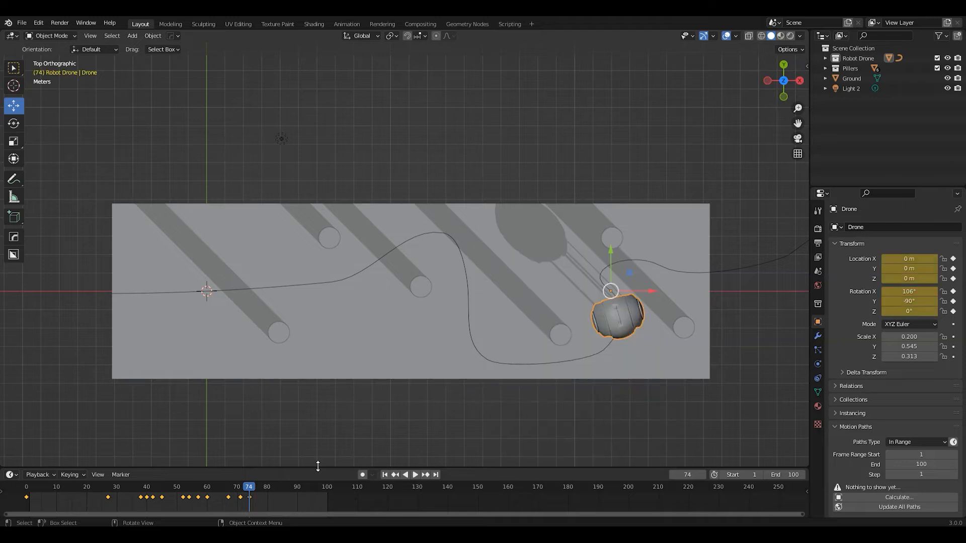
At frame 77, reduce the drone's X rotation to follow the curve and insert a Location & Rotation keyframe
drag(250, 488, 258, 488)
drag(911, 292, 889, 291)
key(i)
click(607, 291)
At frame 79, set the drone's X rotation to 69.5° and insert a Location & Rotation keyframe
key(space)
key(space)
drag(909, 292, 869, 292)
key(i)
click(615, 277)
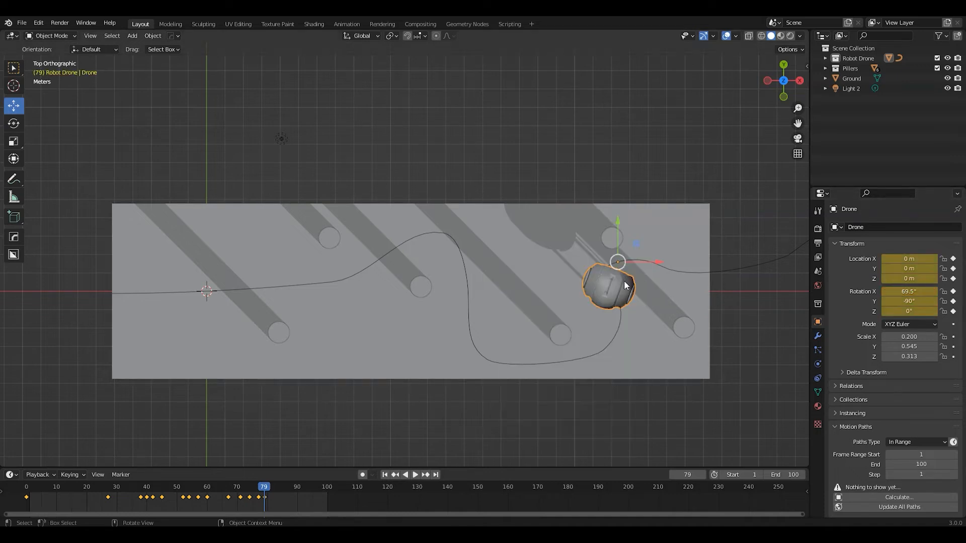
At frame 81, set the drone's X rotation to 37.3° and insert a Location & Rotation keyframe
drag(264, 488, 271, 485)
mouse_move(913, 291)
mouse_down()
mouse_move(891, 292)
mouse_move(913, 291)
mouse_up()
key(i)
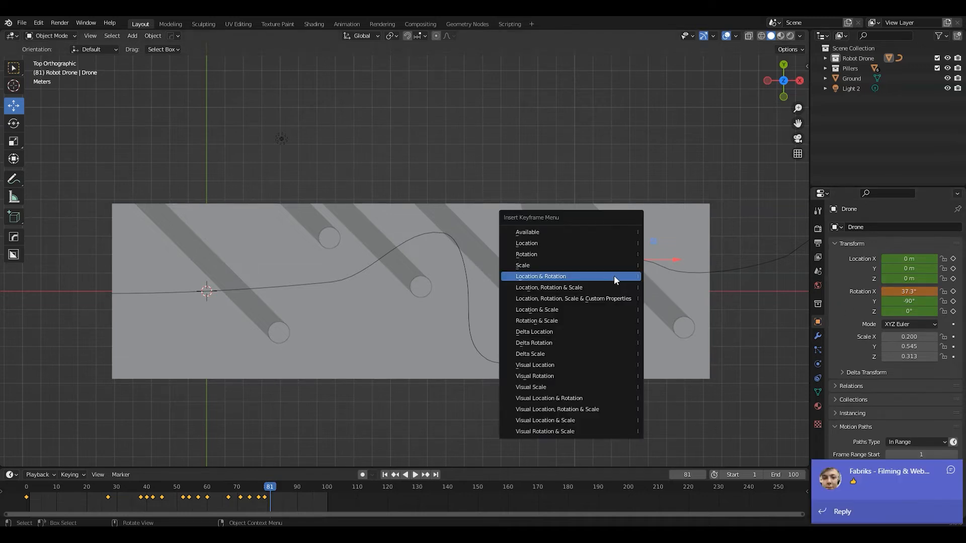
click(613, 276)
At frame 83, set the drone's X rotation to 15.3° and insert a Location & Rotation keyframe
click(276, 486)
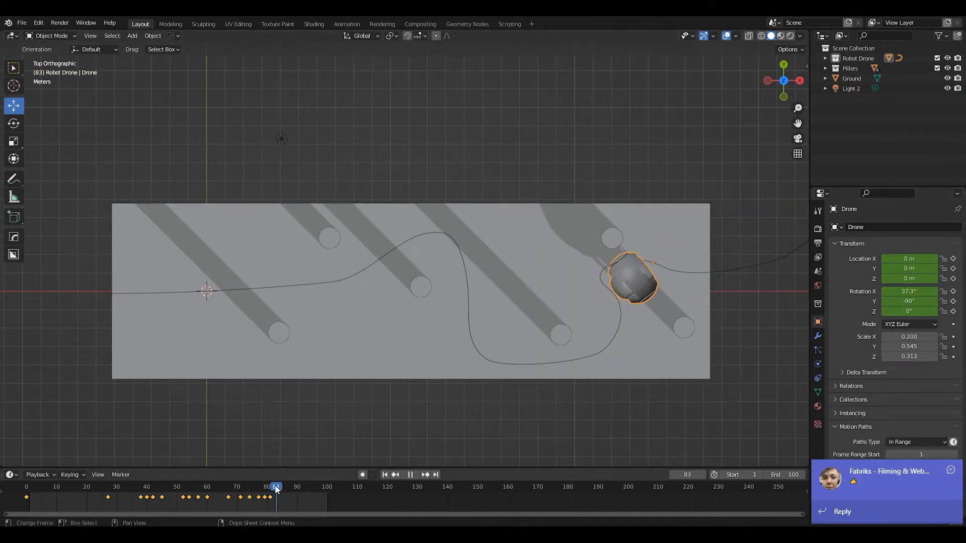
drag(904, 291, 906, 291)
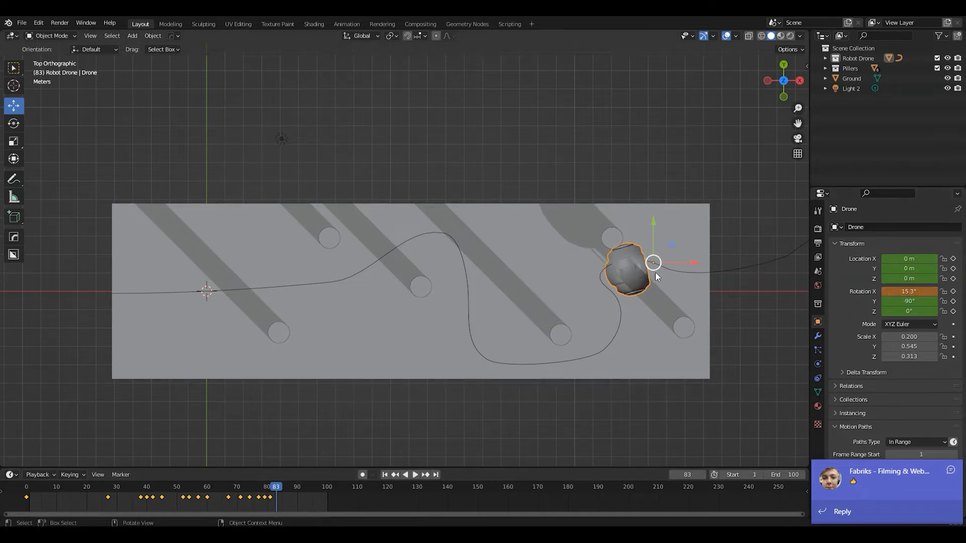
key(i)
click(637, 271)
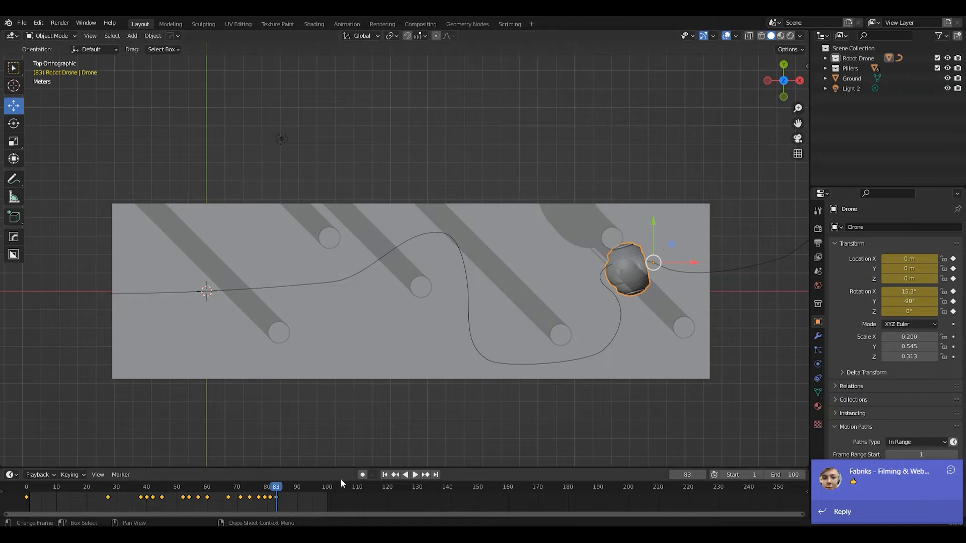
At frame 87, set the drone's X rotation to -13.8° and insert a Location & Rotation keyframe
key(Right)
key(Right)
key(Right)
key(Right)
drag(903, 291, 878, 291)
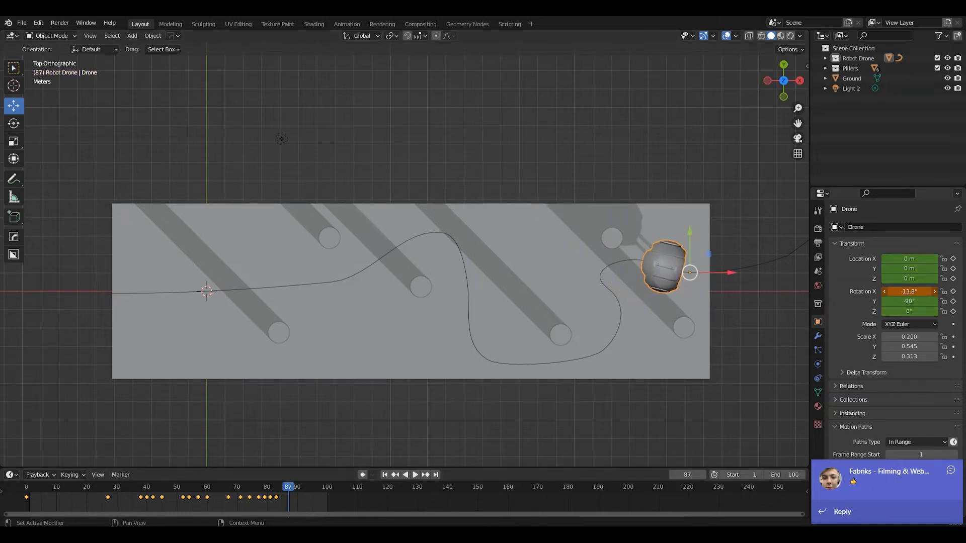
key(i)
click(661, 257)
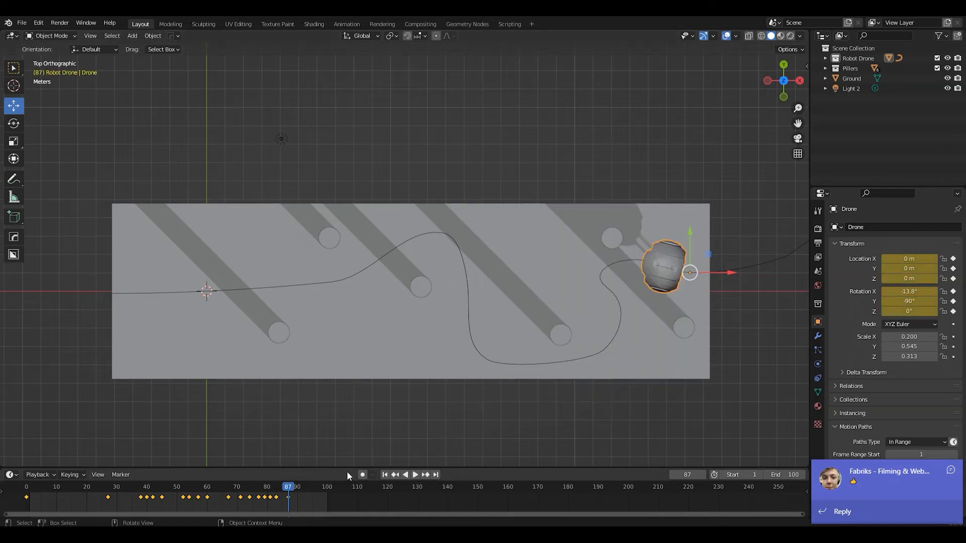
At frame 91, set the drone's X rotation to 1.73° and insert a Location & Rotation keyframe
key(Right)
key(Right)
key(Right)
key(Right)
mouse_move(907, 293)
mouse_down()
mouse_move(956, 293)
mouse_move(911, 292)
mouse_up()
key(i)
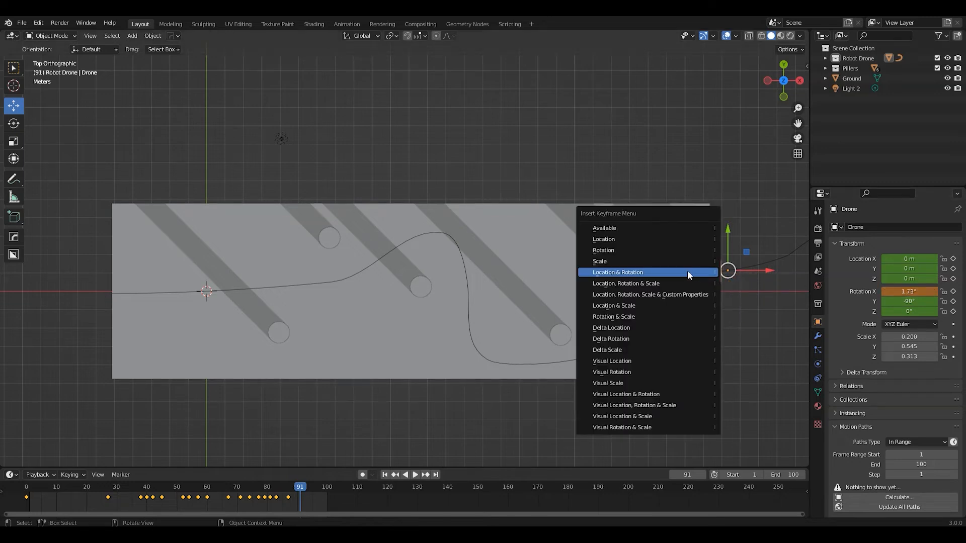
click(687, 270)
At frame 96, set the drone's X rotation to 13.6° and insert a Location & Rotation keyframe
drag(297, 490, 316, 491)
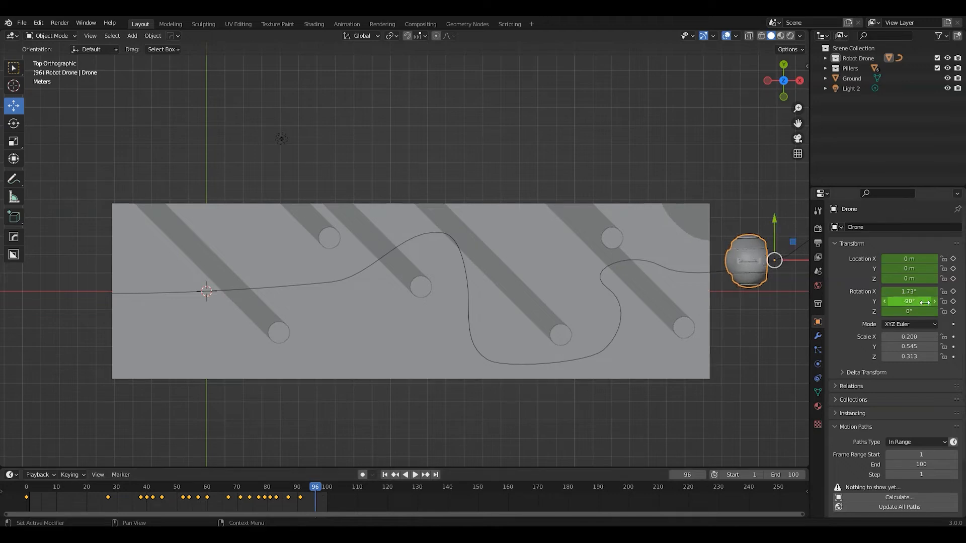
drag(909, 291, 917, 291)
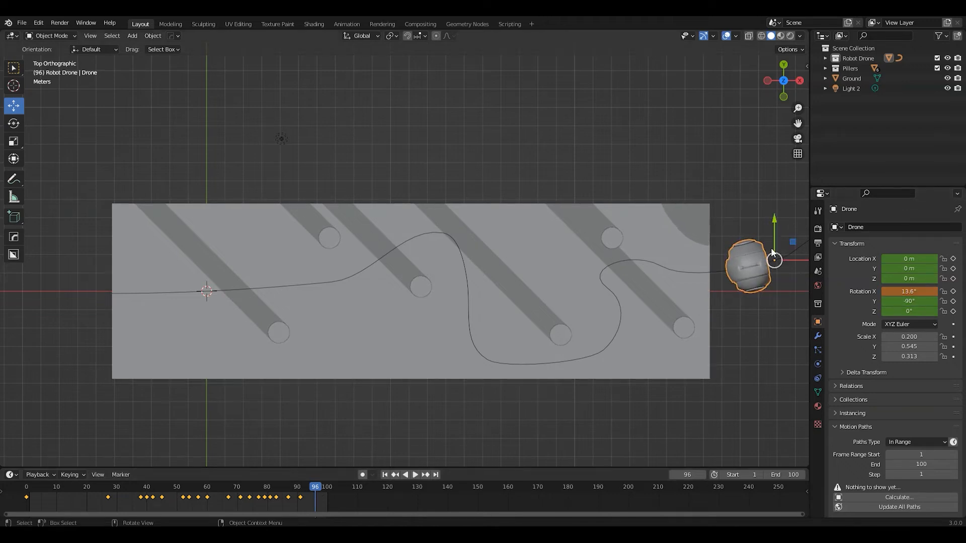
key(i)
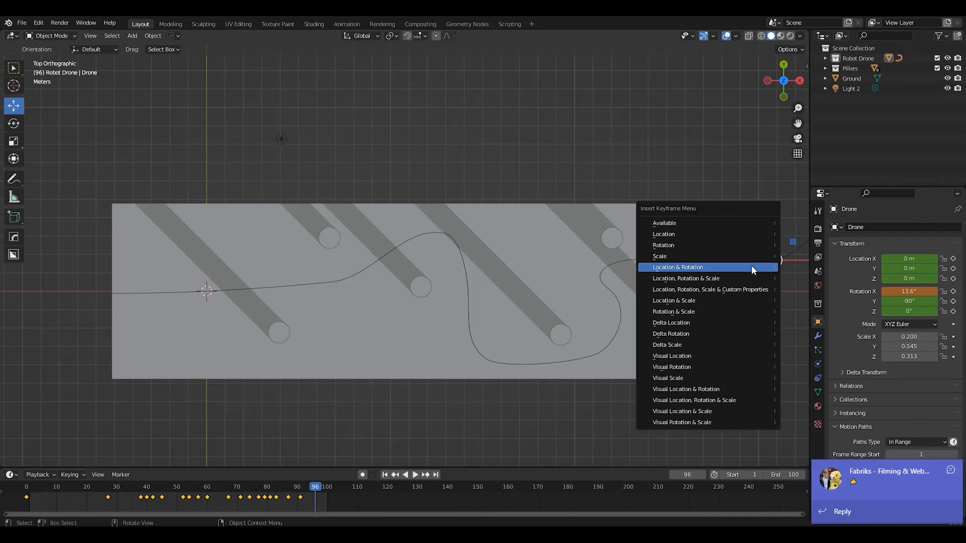
click(752, 267)
At frame 100, set the drone's X rotation to 28.9° and insert a Location & Rotation keyframe
drag(322, 488, 328, 489)
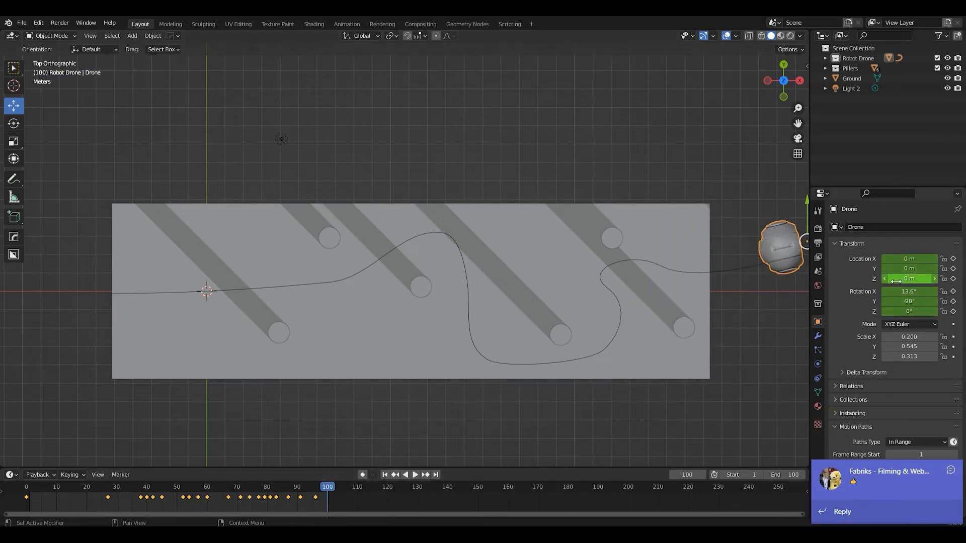
drag(905, 291, 936, 291)
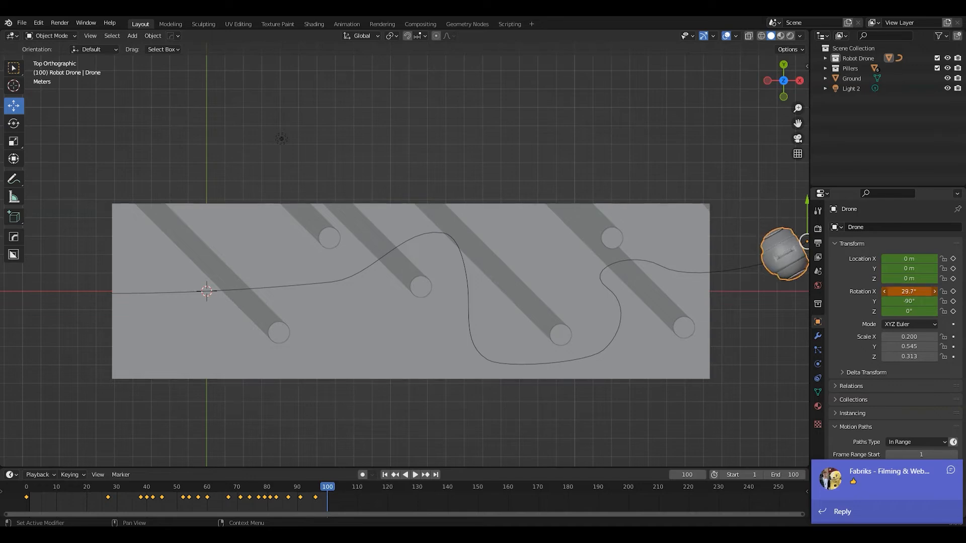
key(i)
click(783, 251)
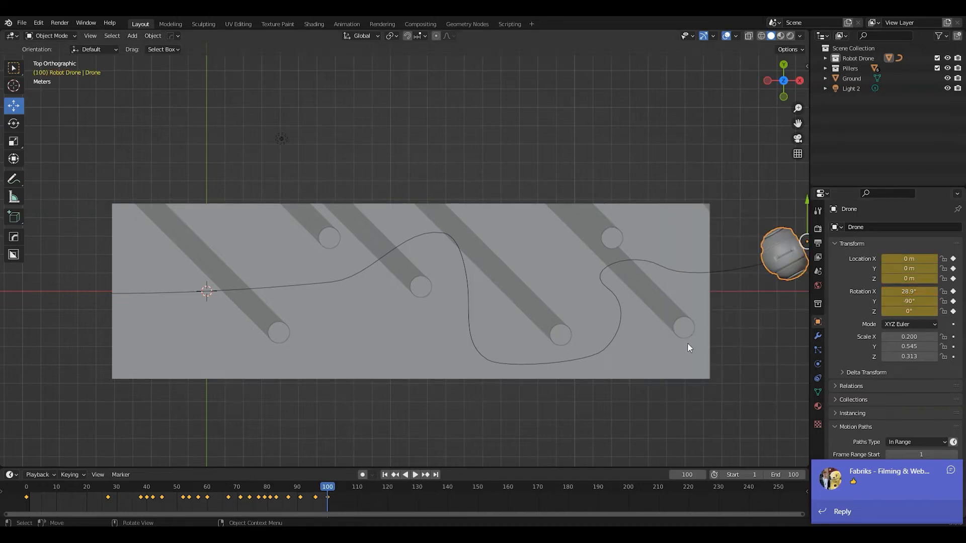
Play the animation from frame 1 in top view to check the drone's rotation along the whole curve
middle_drag(669, 368, 612, 318)
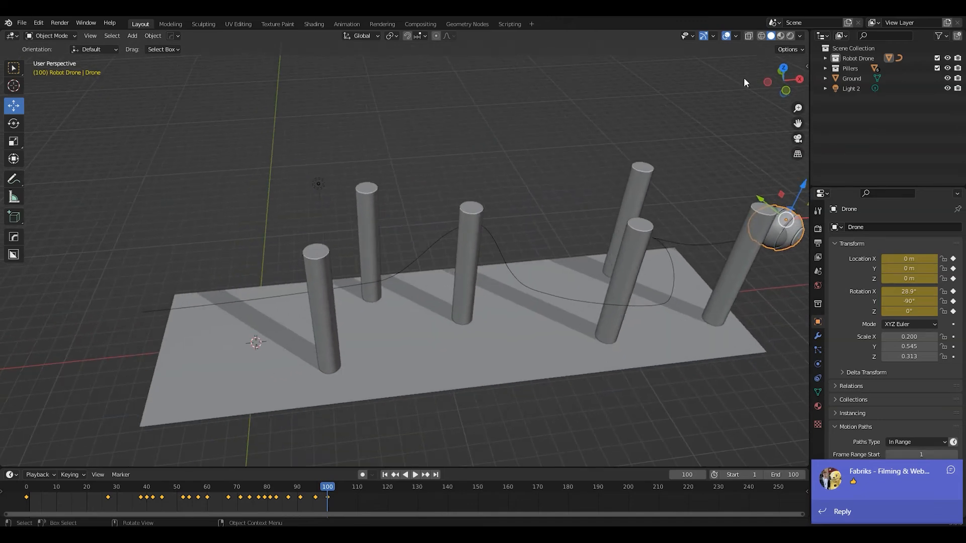
click(782, 68)
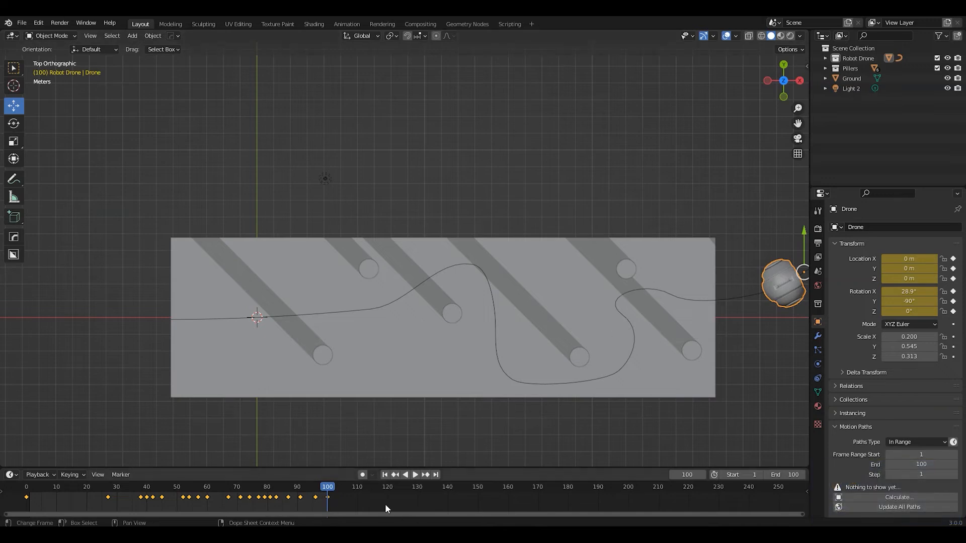
click(386, 476)
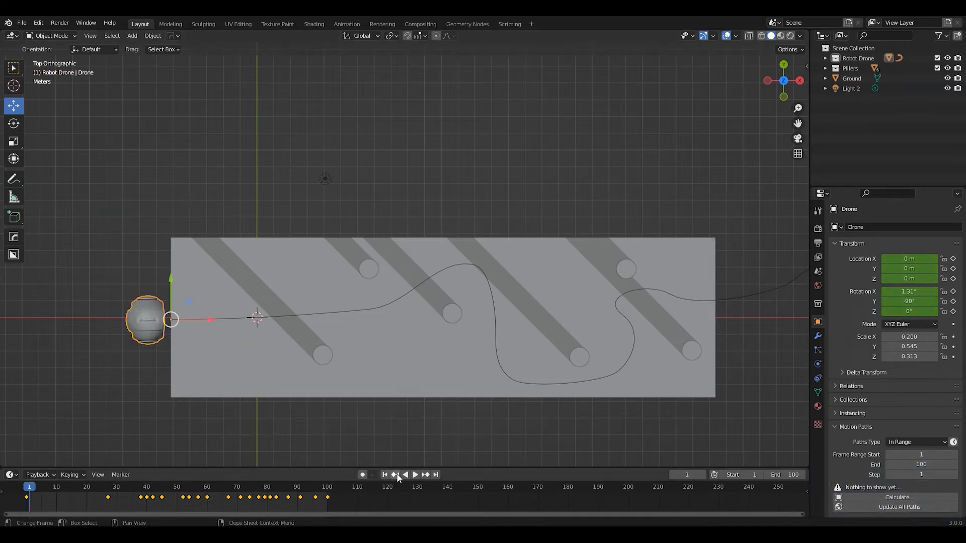
key(space)
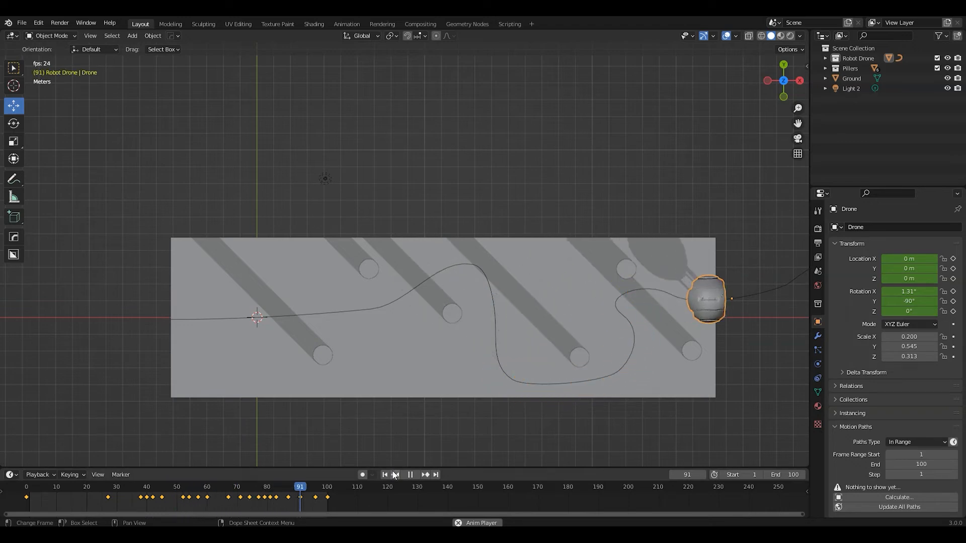
key(space)
Play the animation in perspective from the far end of the curve to check the drone's flight between the pillars
middle_drag(491, 409, 424, 309)
shift+middle_drag(518, 373, 415, 312)
middle_drag(558, 308, 435, 301)
scroll(435, 242, up, 3)
scroll(434, 241, down, 4)
middle_drag(555, 334, 589, 314)
key(space)
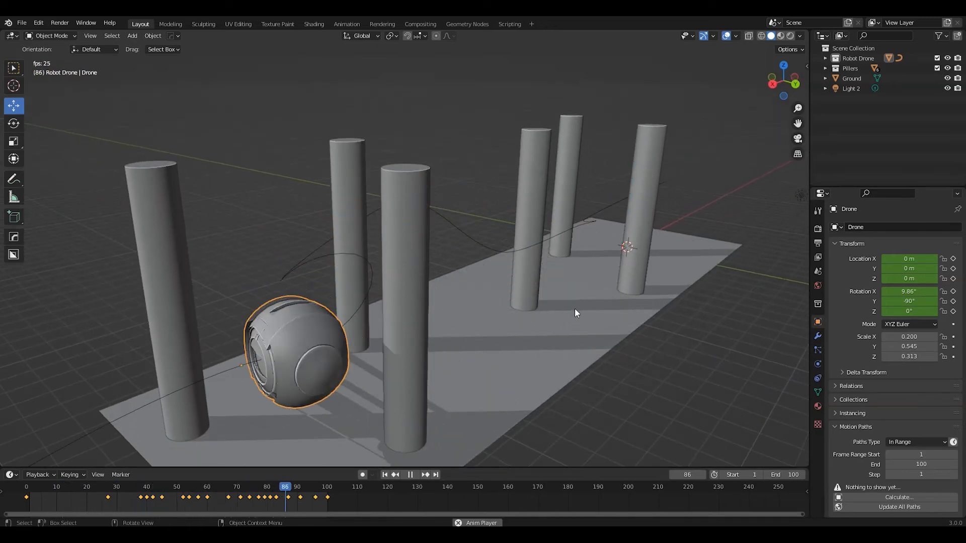
middle_drag(533, 322, 443, 343)
key(space)
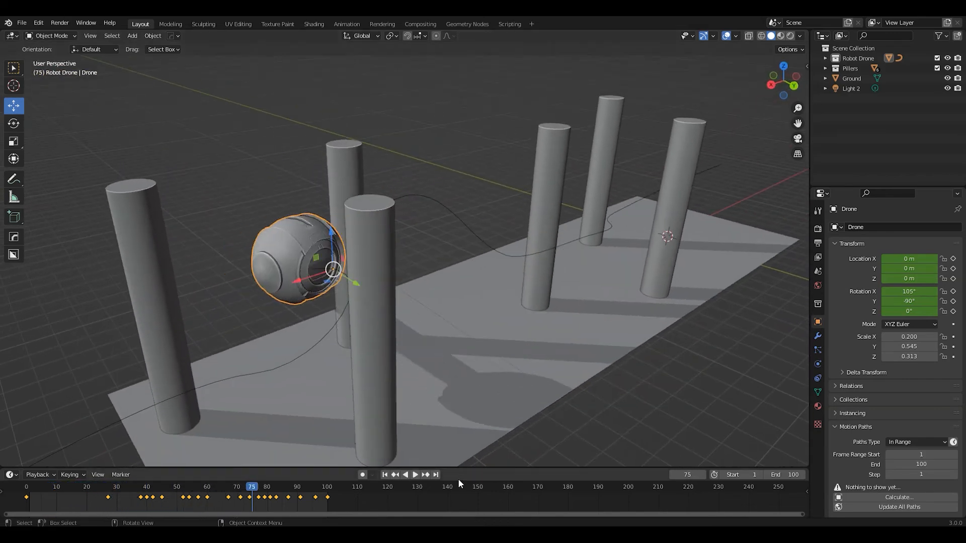
Return to frame 1, switch the viewport to Rendered shading and play the drone's flight between the pillars
click(385, 475)
middle_drag(568, 280, 593, 266)
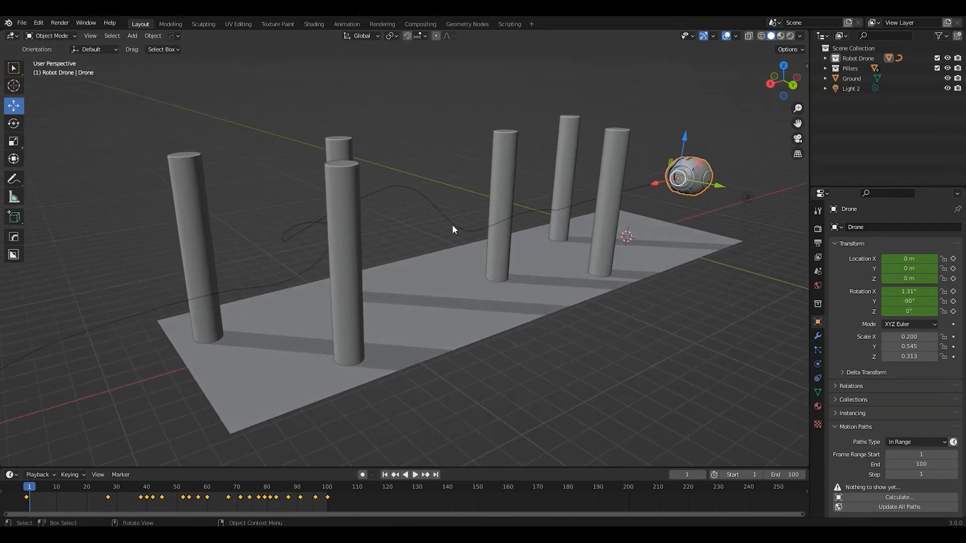
middle_drag(372, 350, 520, 294)
middle_drag(482, 340, 520, 330)
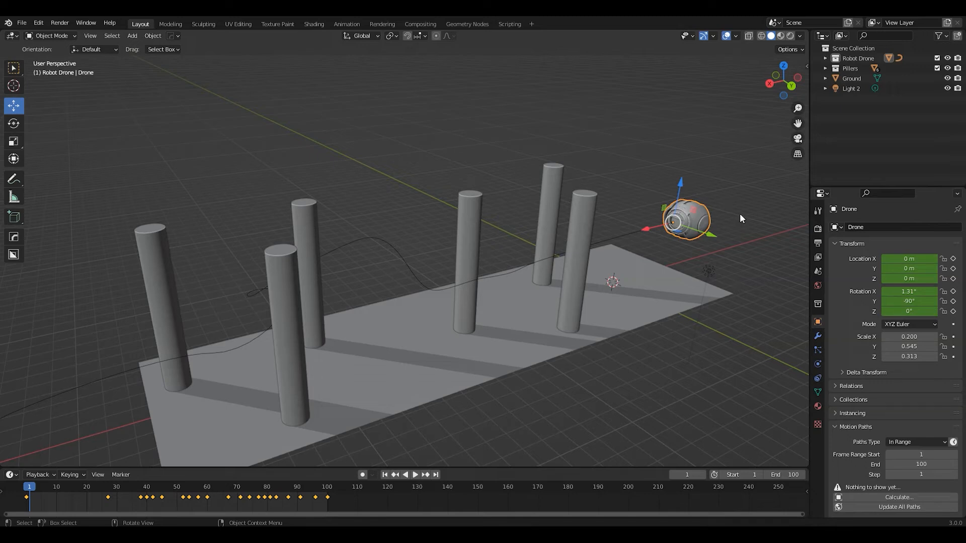
click(790, 36)
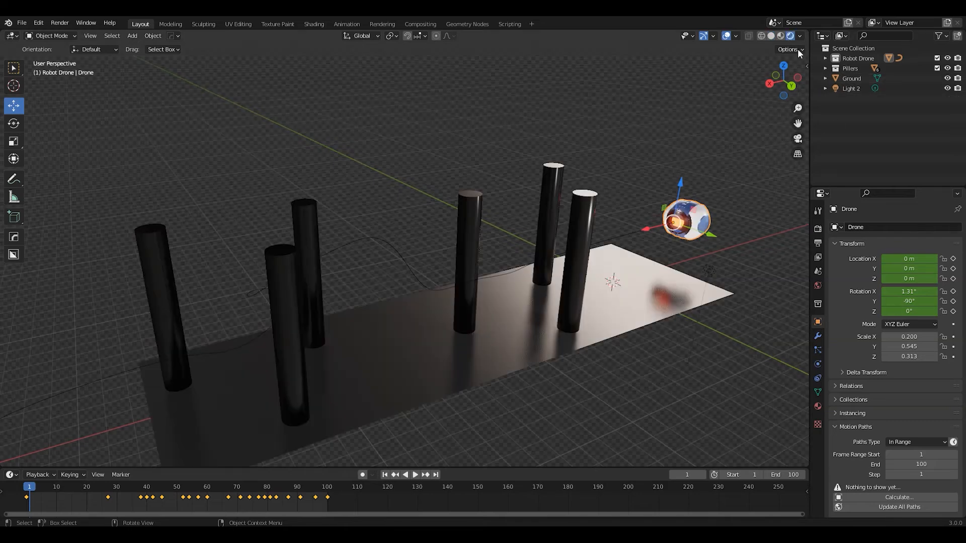
middle_drag(645, 283, 654, 272)
scroll(657, 273, up, 4)
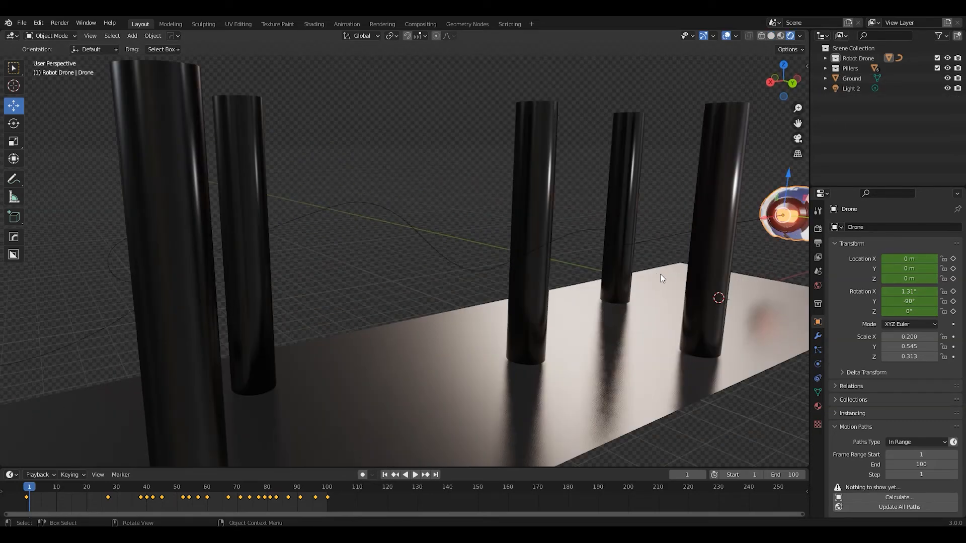
key(space)
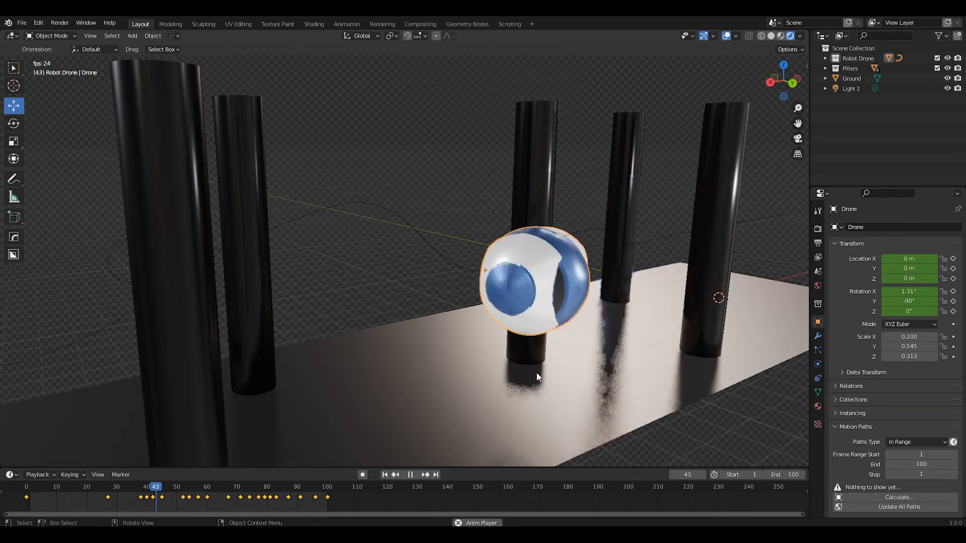
Watch the playback from a wider view over all the pillars, stop it and return to frame 1
middle_drag(609, 346, 610, 360)
scroll(390, 320, down, 4)
middle_drag(436, 309, 519, 307)
key(space)
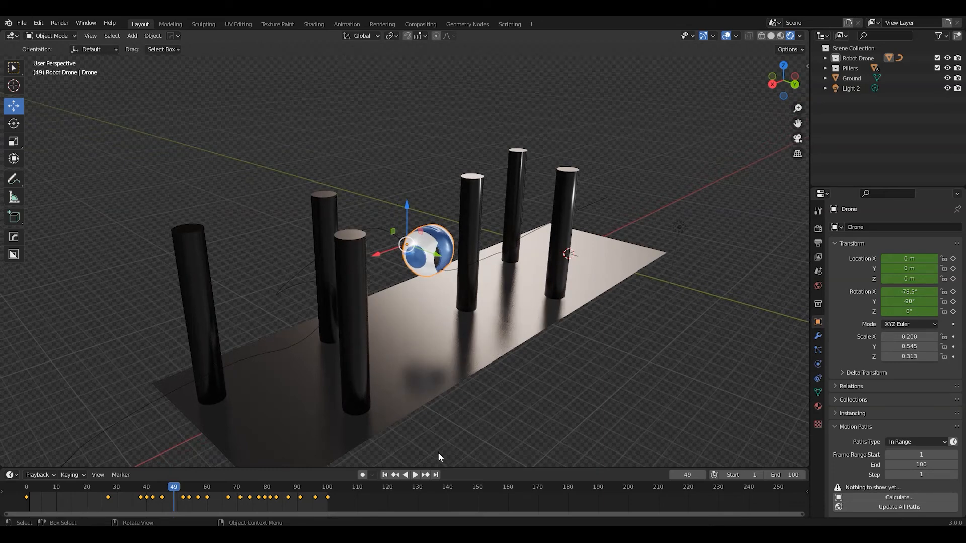
click(386, 475)
Add a camera and place it beside the pillars at about X 19.1 m, Y 10.7 m, Z 5.7 m
key(shift+a)
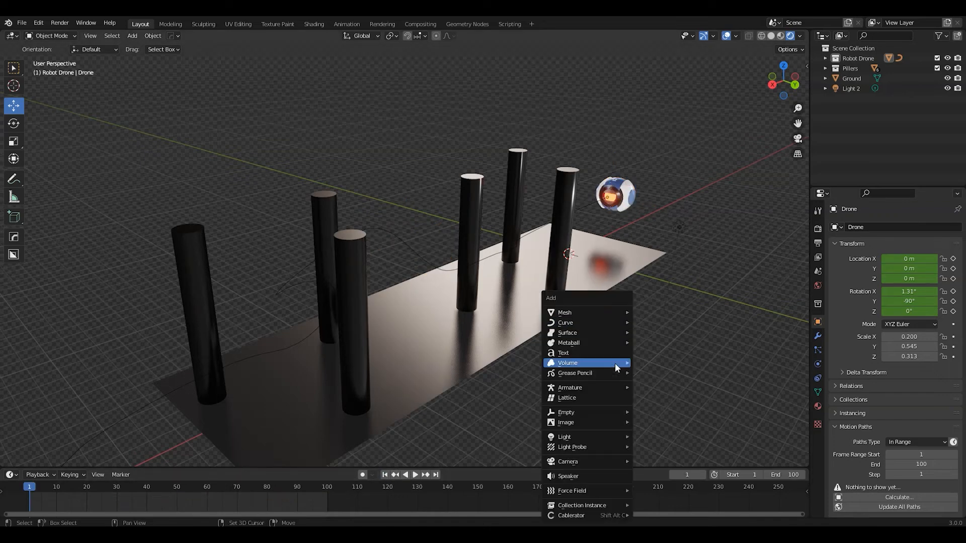
mouse_move(584, 460)
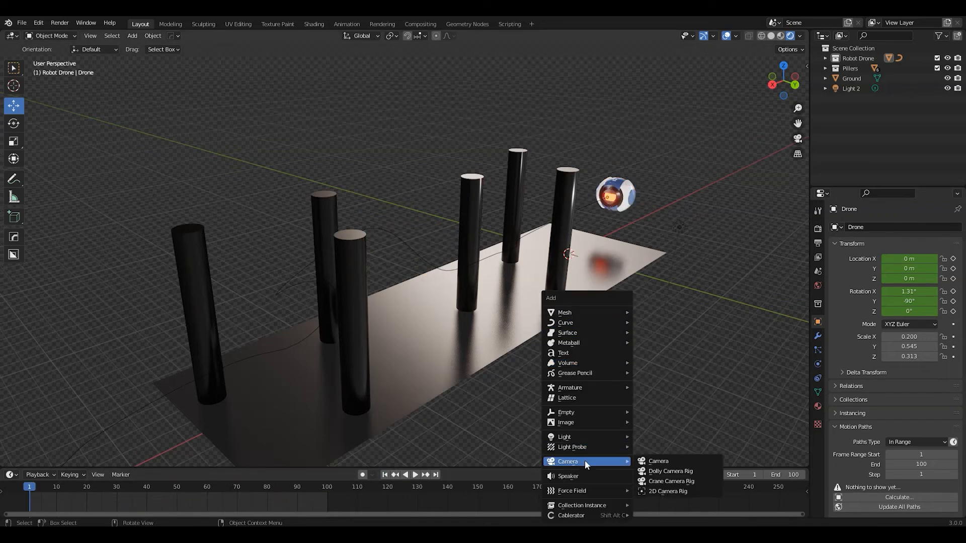
click(667, 457)
key(g)
key(y)
click(735, 300)
drag(723, 314, 474, 399)
drag(565, 431, 568, 285)
middle_drag(568, 285, 537, 301)
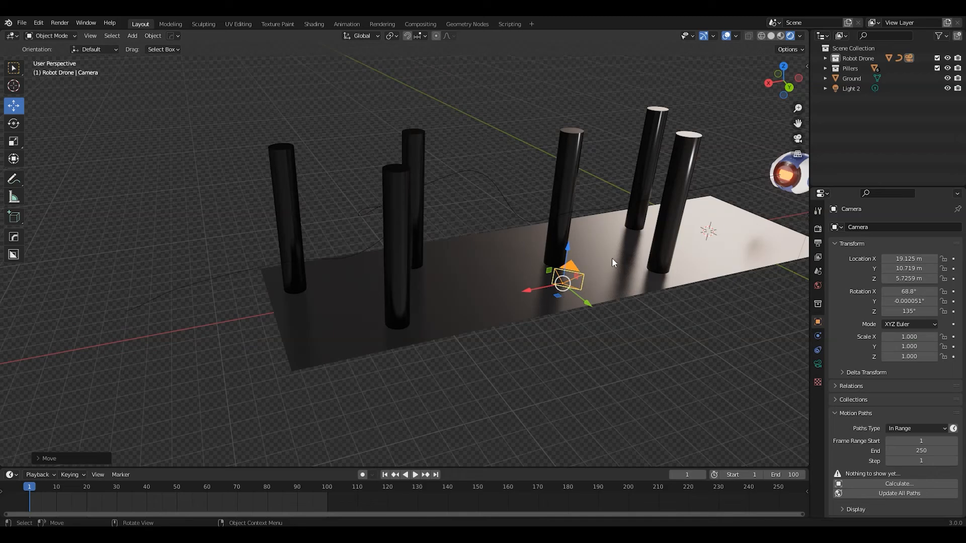
Move the camera along X and Z to about X 17.0 m and Z 4.8 m, beside the ground plane
middle_drag(256, 368, 345, 422)
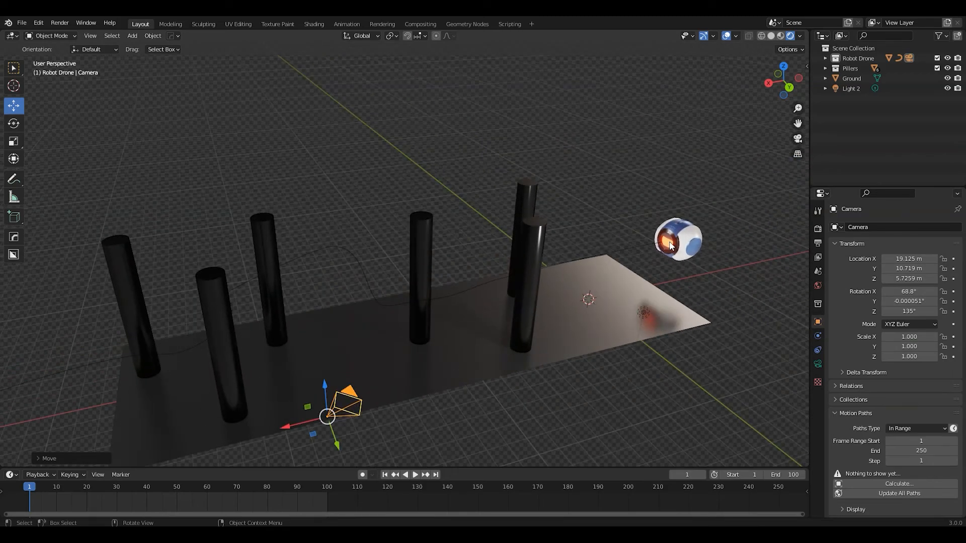
drag(327, 424, 370, 424)
middle_drag(369, 424, 460, 276)
drag(479, 227, 479, 251)
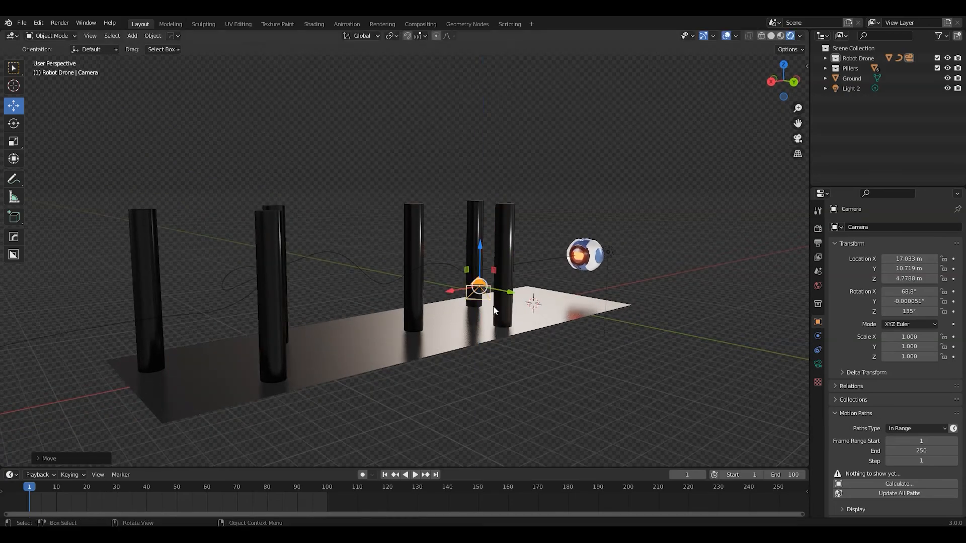
middle_drag(539, 315, 412, 399)
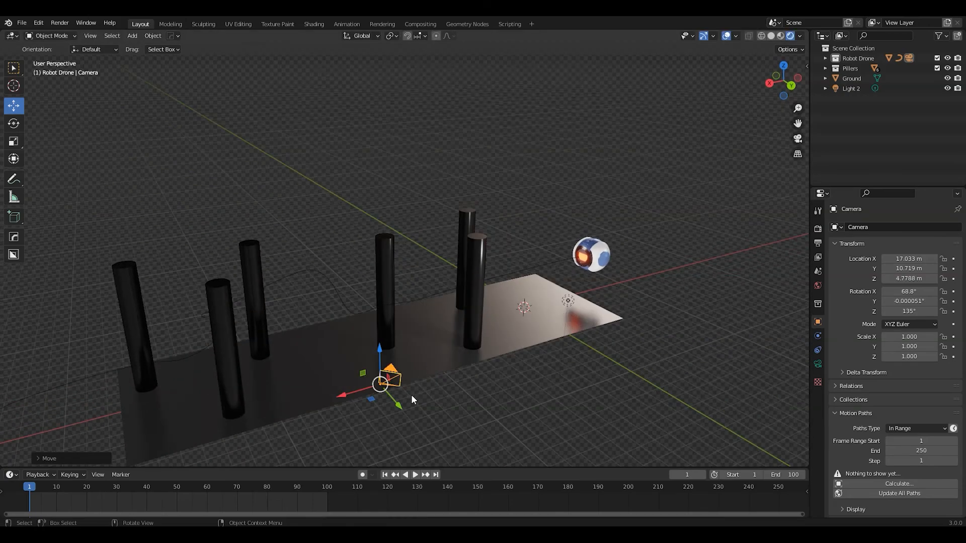
Add a Track To constraint to the camera with the Drone as its target
click(818, 351)
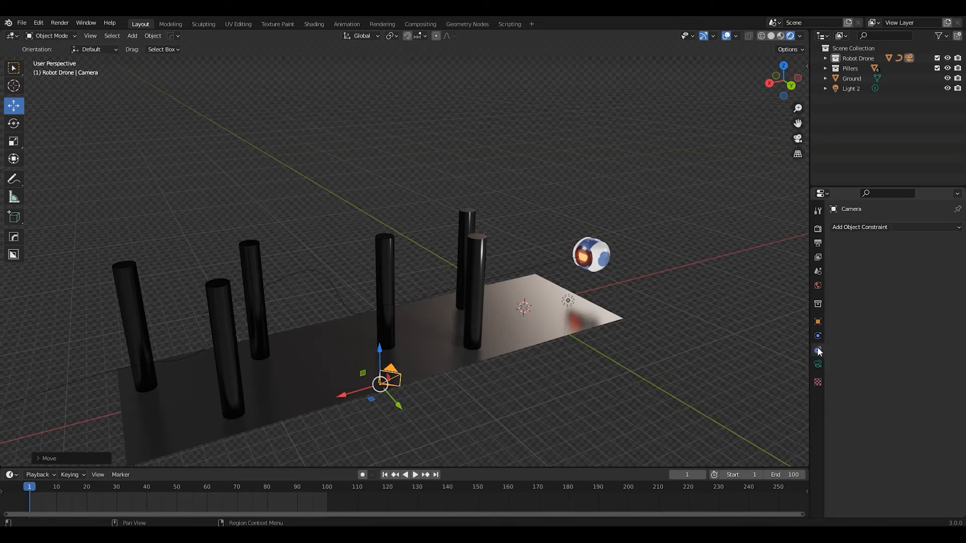
click(867, 227)
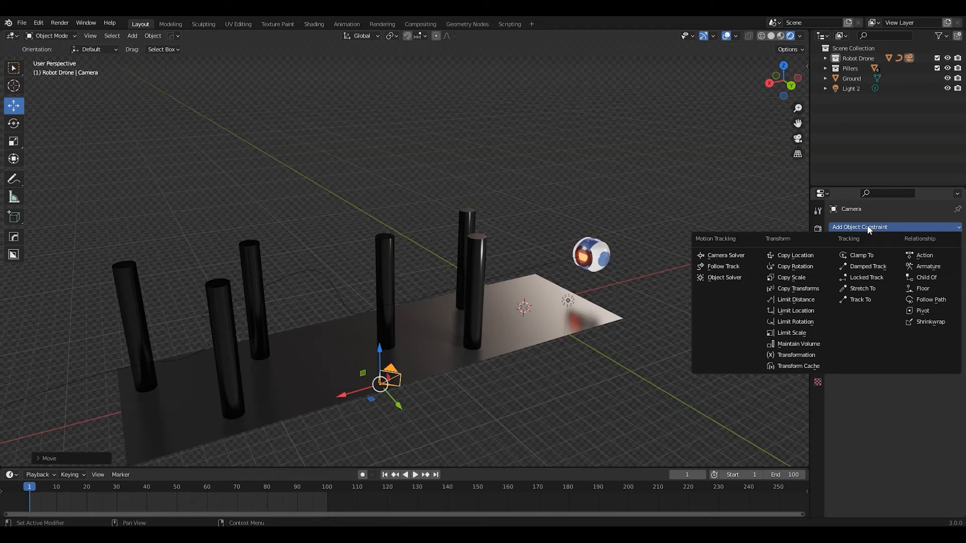
click(860, 300)
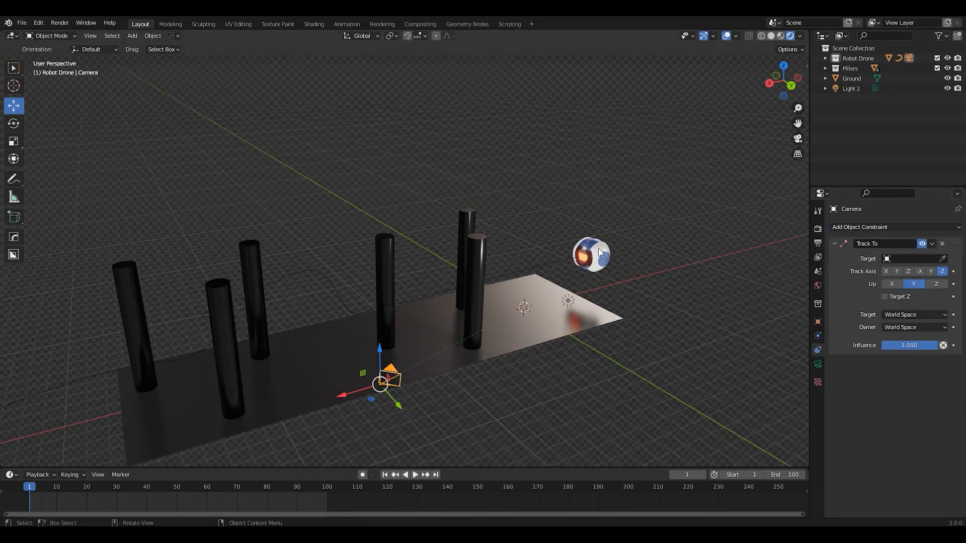
click(933, 259)
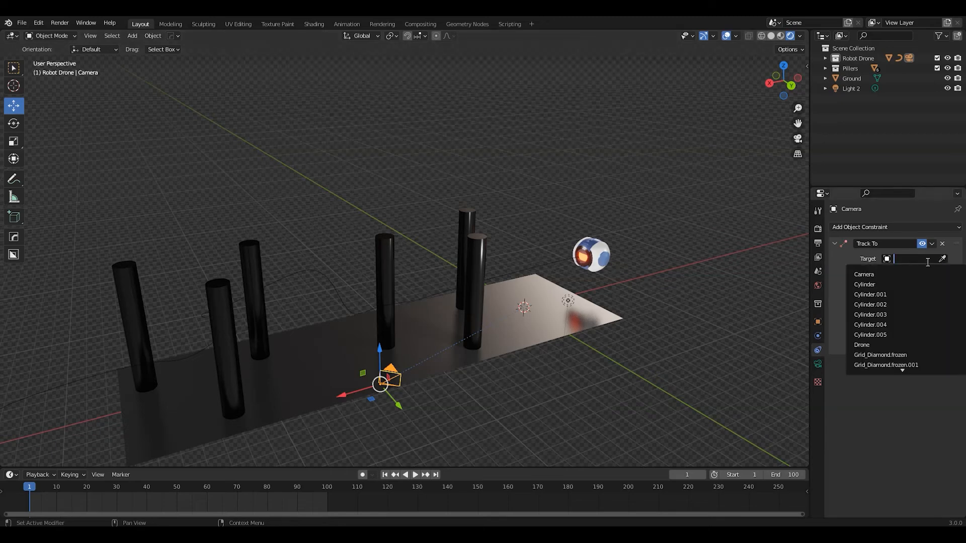
scroll(902, 368, down, 4)
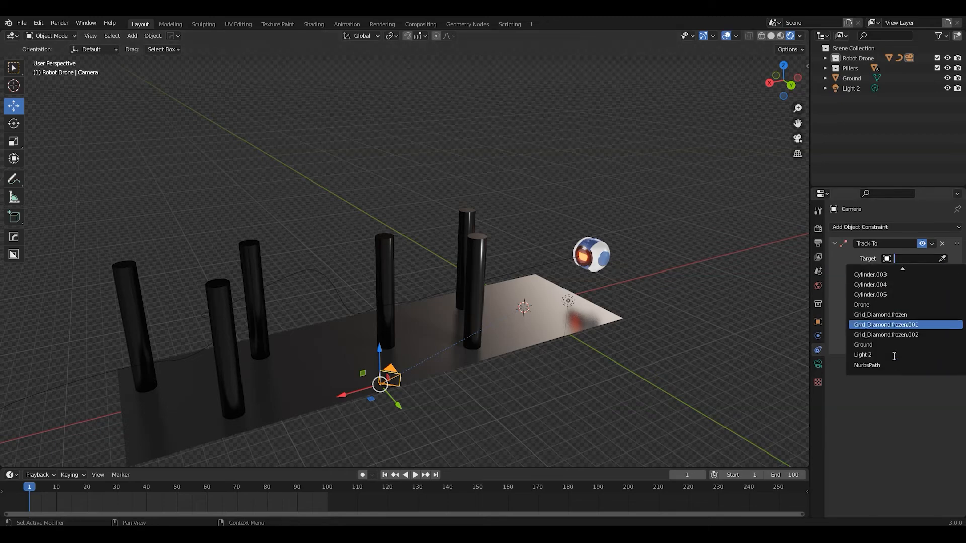
click(941, 258)
click(598, 256)
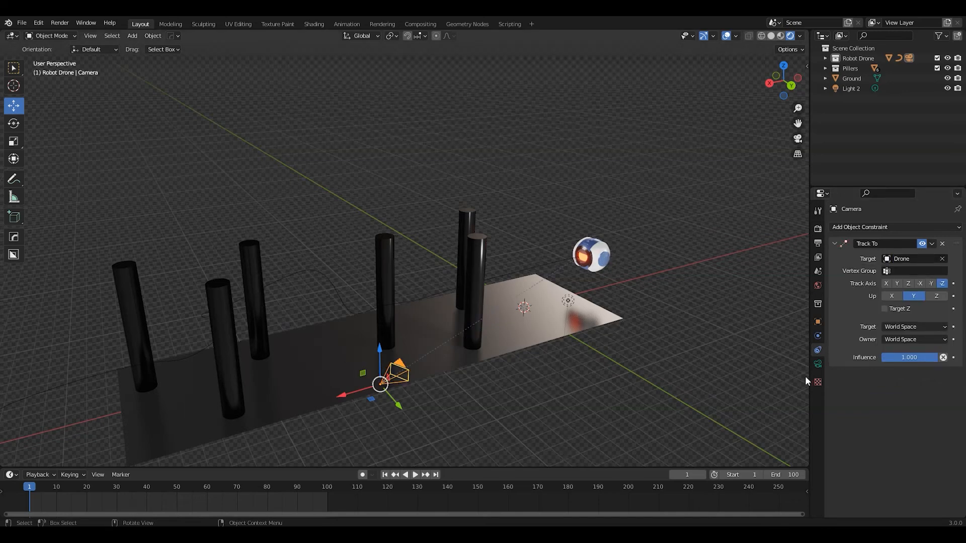
Play the animation to check that the camera tracks the drone, and return to frame 1
key(space)
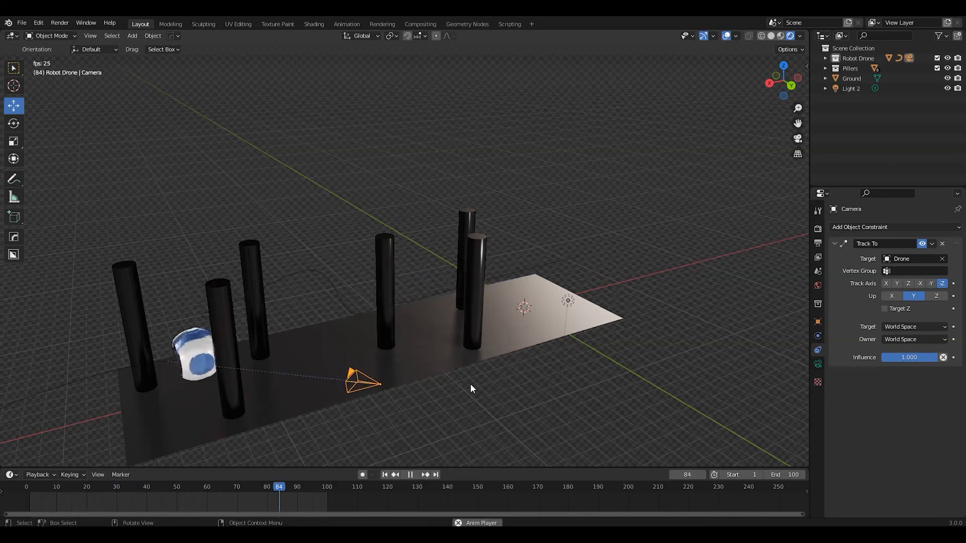
key(space)
shift+middle_drag(351, 398, 500, 378)
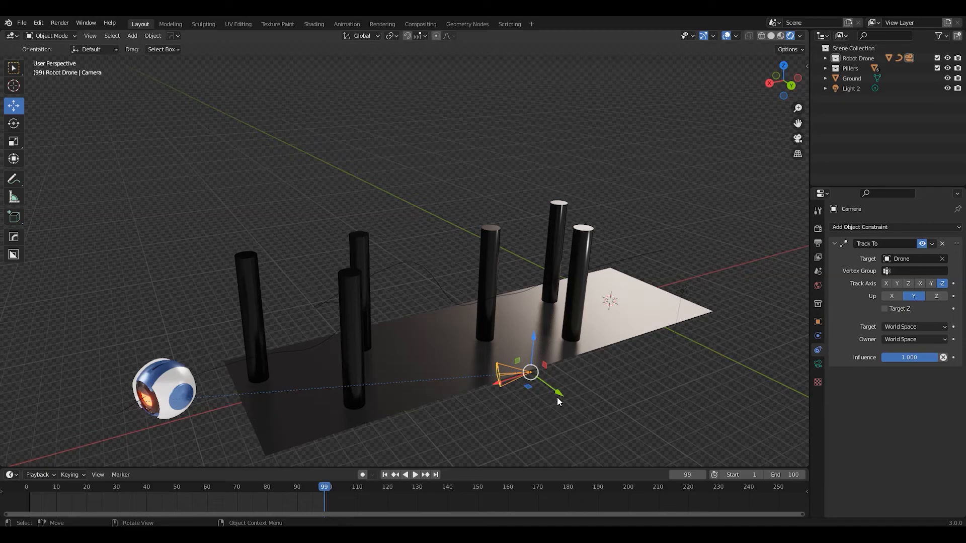
click(385, 474)
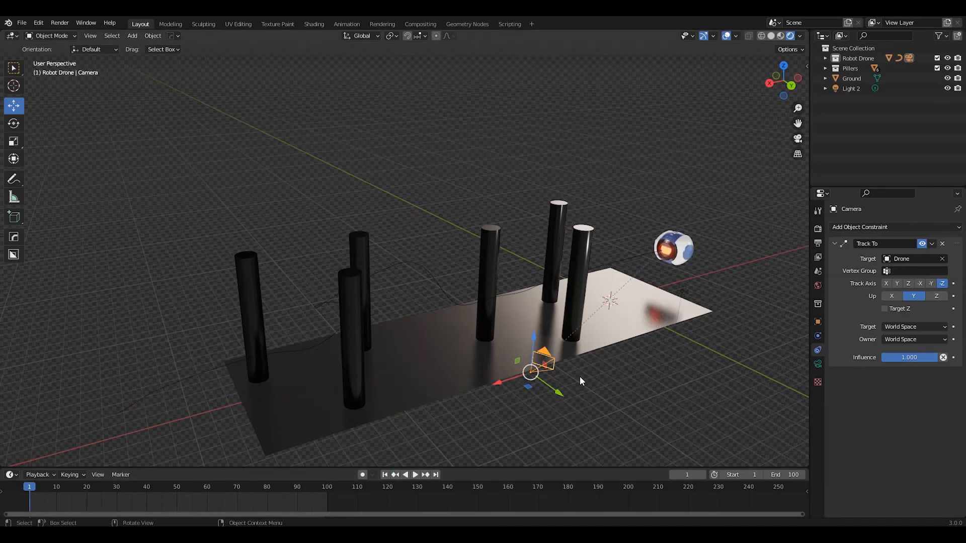
Play the drone's flight from frame 1 through the camera view and stop at frame 35
key(KP_0)
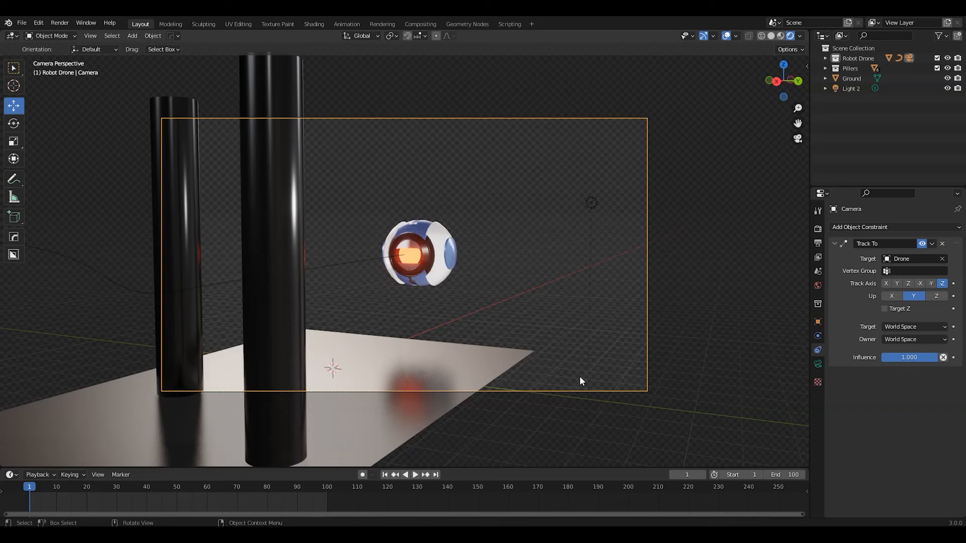
key(space)
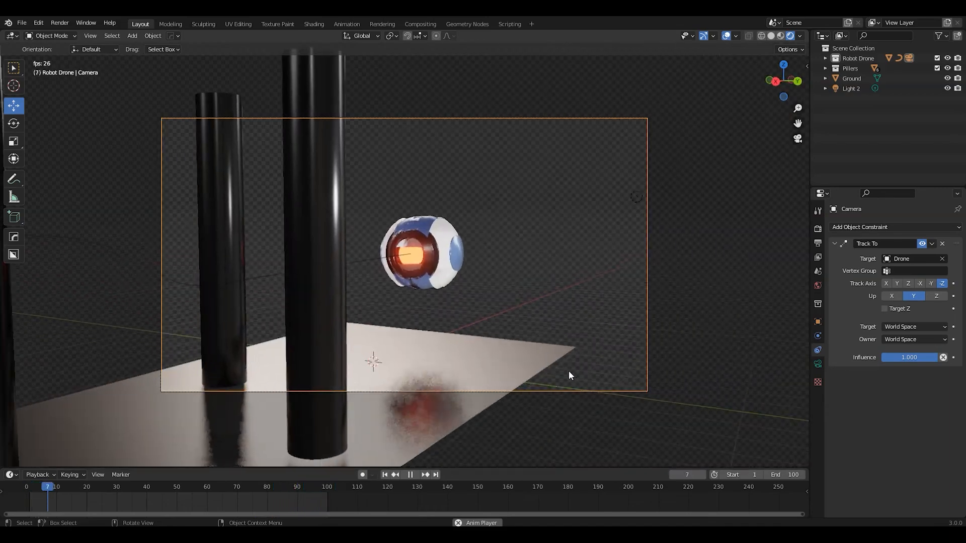
key(space)
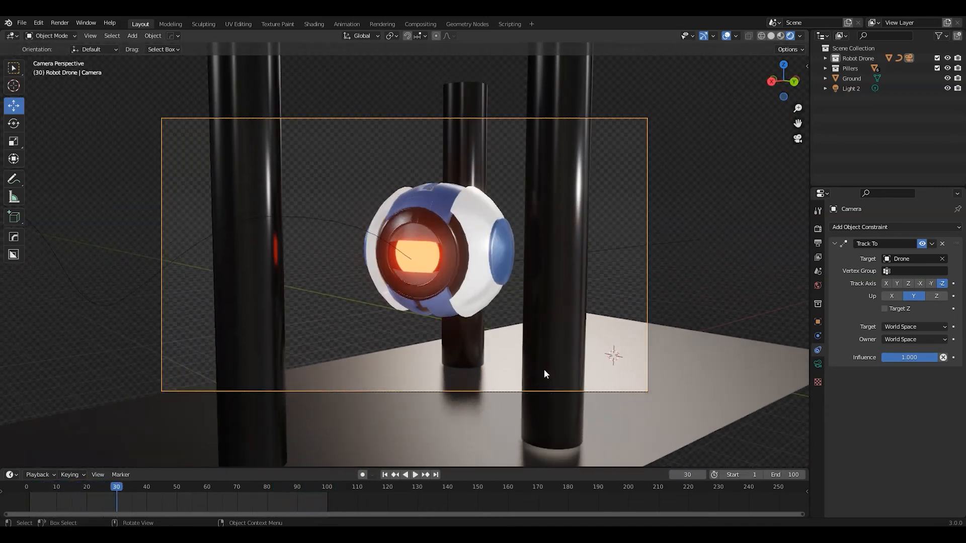
click(389, 476)
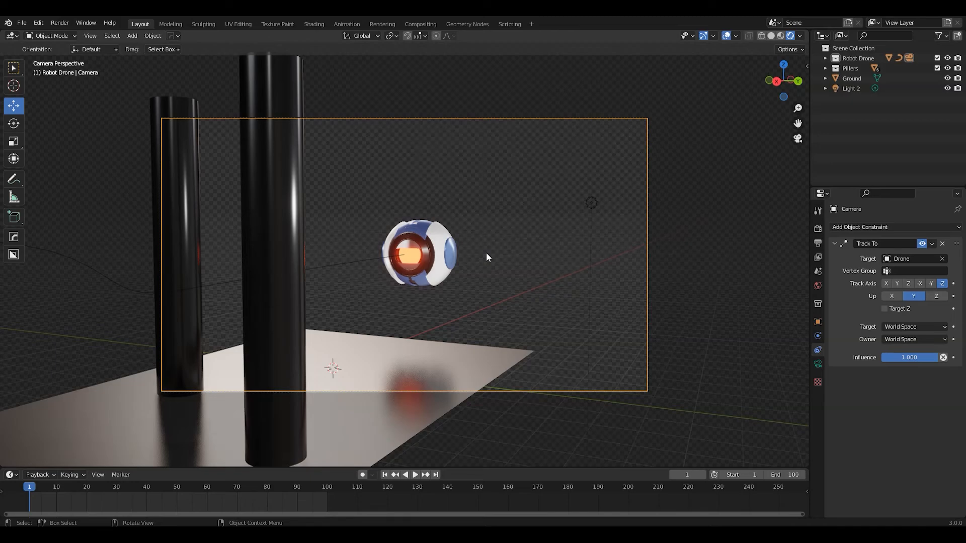
key(space)
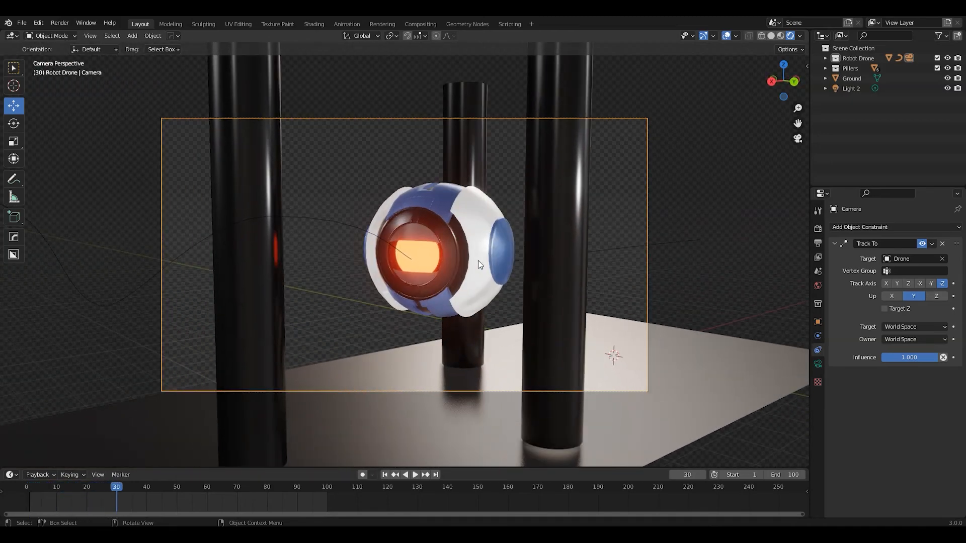
key(space)
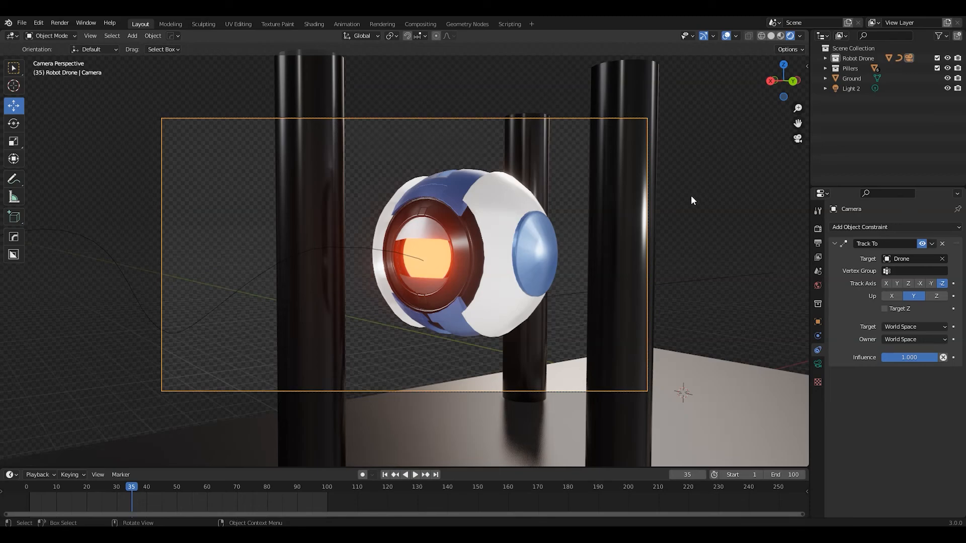
Compare renders of frame 35 with and without Motion Blur, leaving Motion Blur enabled
key(F12)
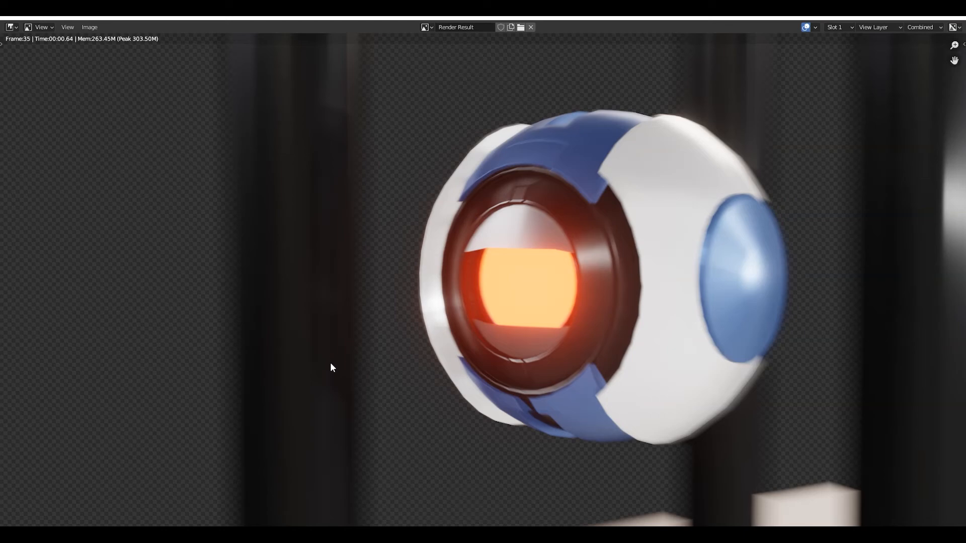
click(955, 19)
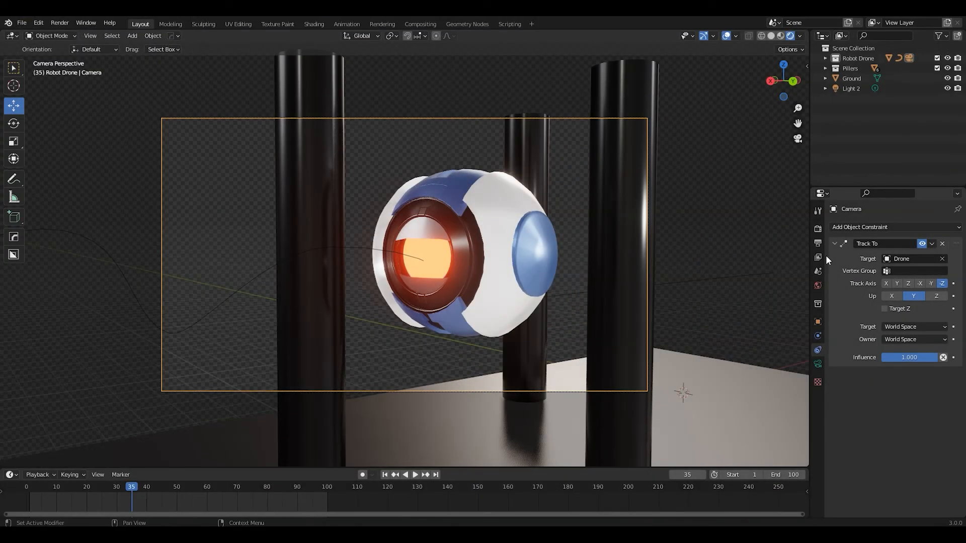
click(818, 229)
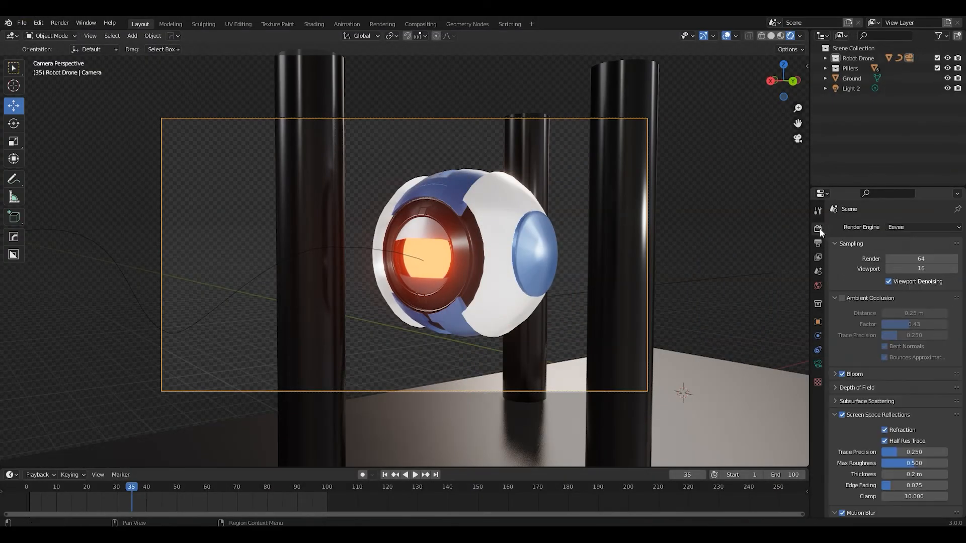
scroll(846, 425, down, 5)
click(843, 412)
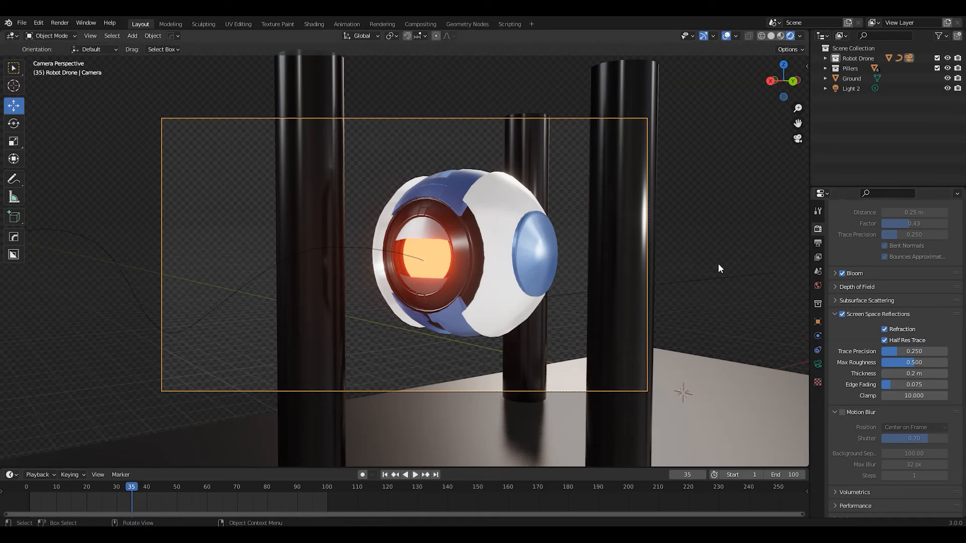
key(F12)
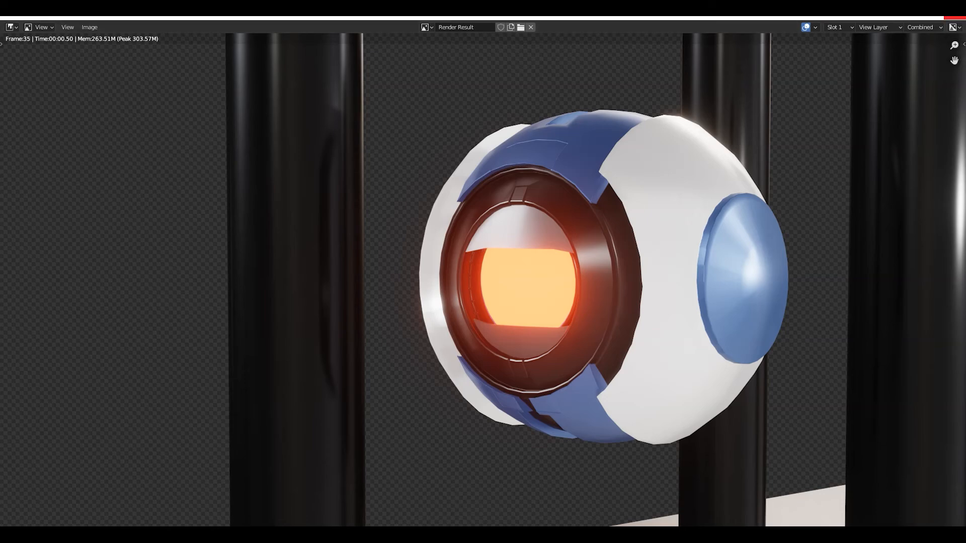
key(Escape)
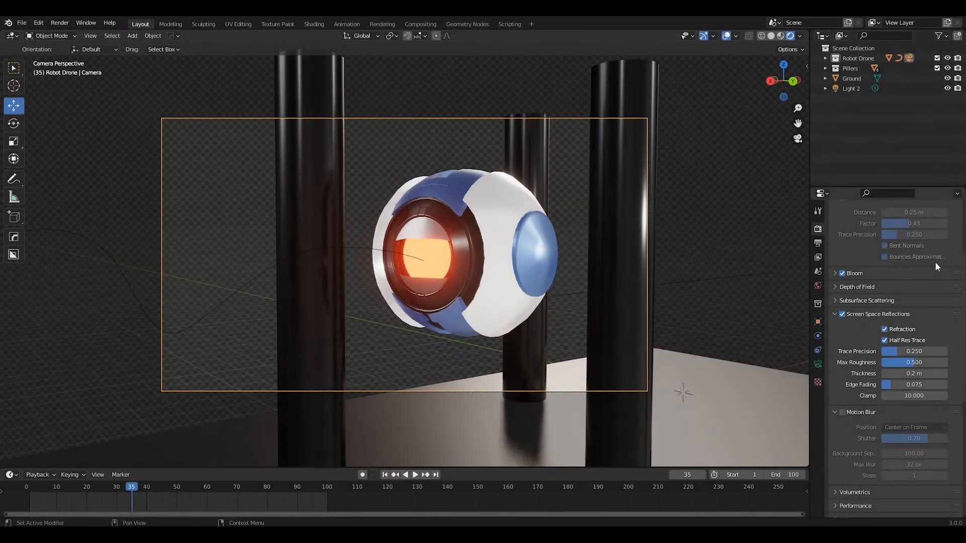
click(842, 412)
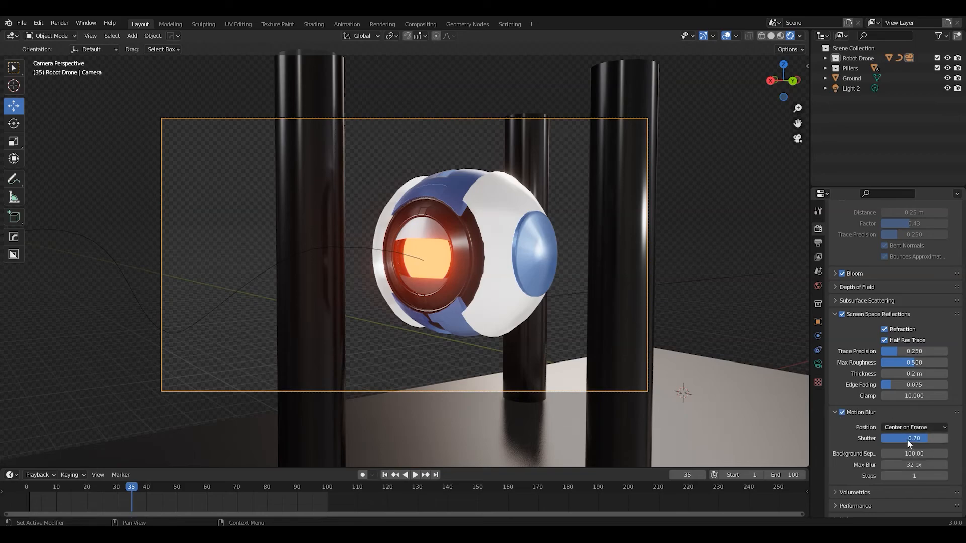
Set the Motion Blur shutter to 1.00 and render frame 35 to check the blur
drag(924, 442, 952, 443)
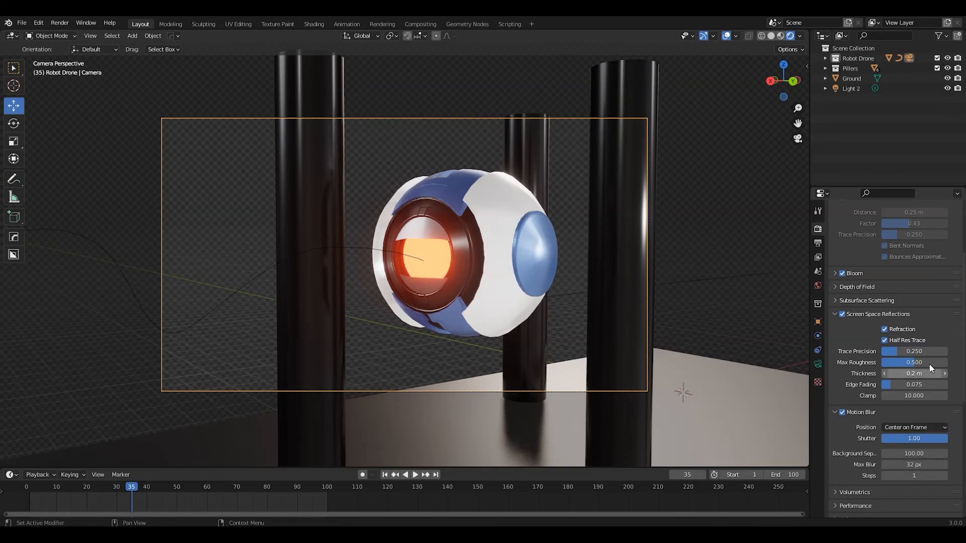
key(F12)
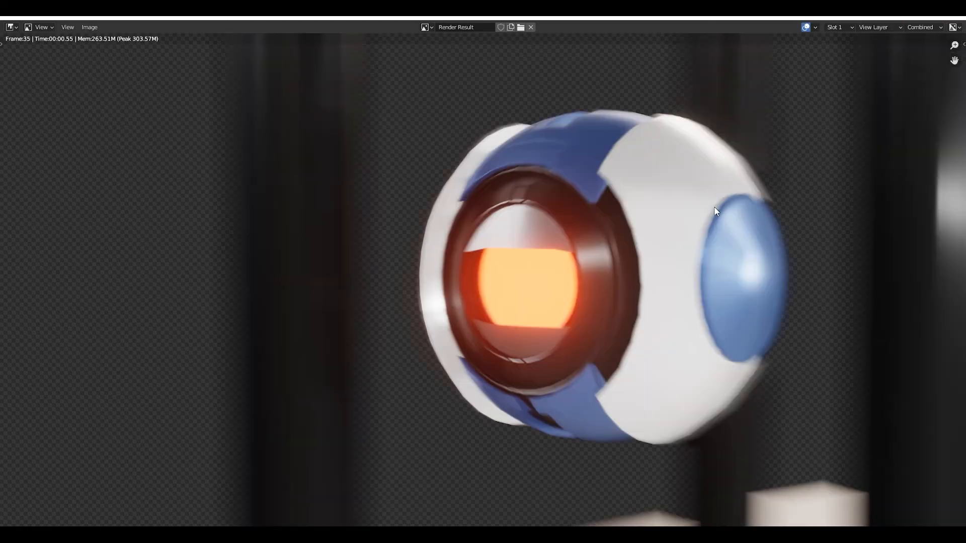
click(954, 17)
Reduce the Motion Blur shutter to 0.25 and render frame 35 to check the weaker blur
drag(931, 436, 899, 437)
key(F12)
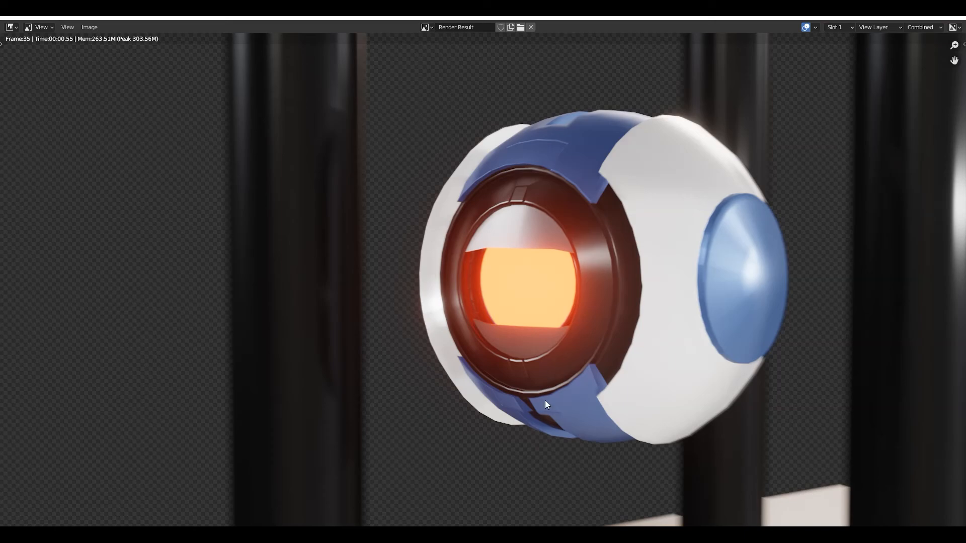
click(957, 18)
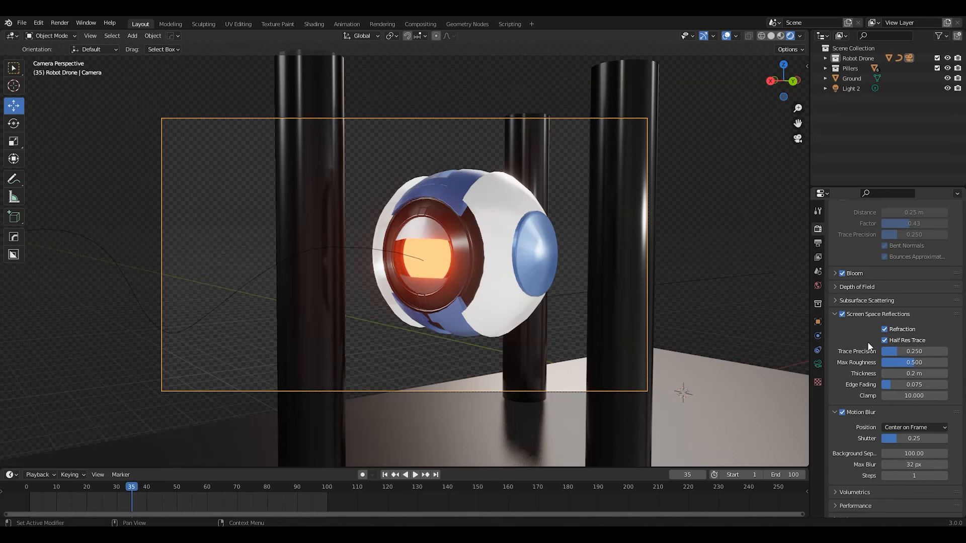
Set the Motion Blur shutter to 0.60 and render frame 35 again
drag(901, 438, 924, 438)
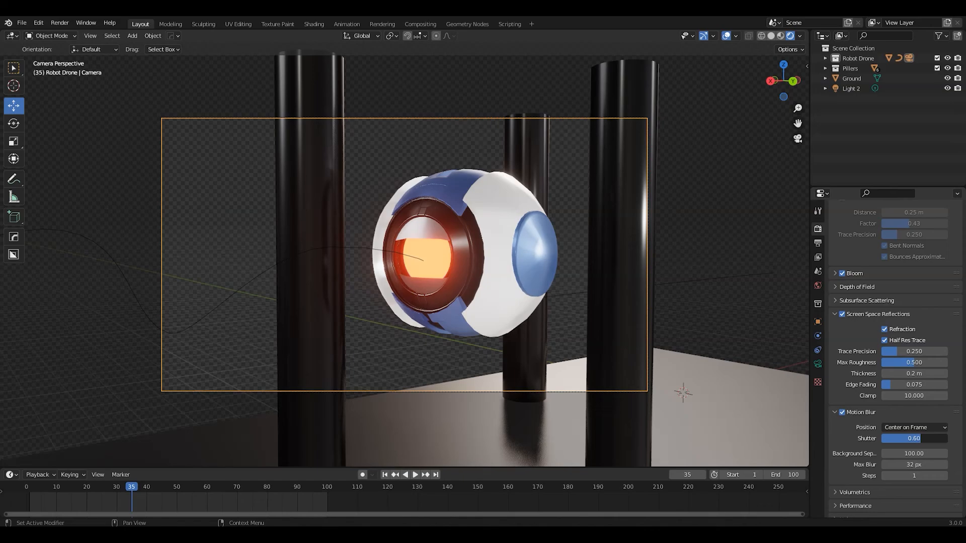
key(F12)
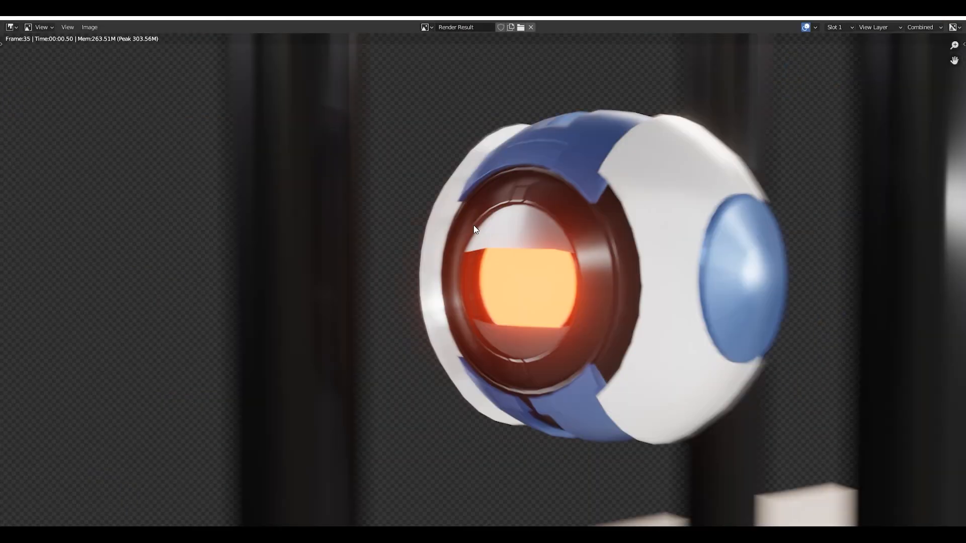
Close the render and review the World surface settings with the studio_small_09_4k.exr environment texture
key(Escape)
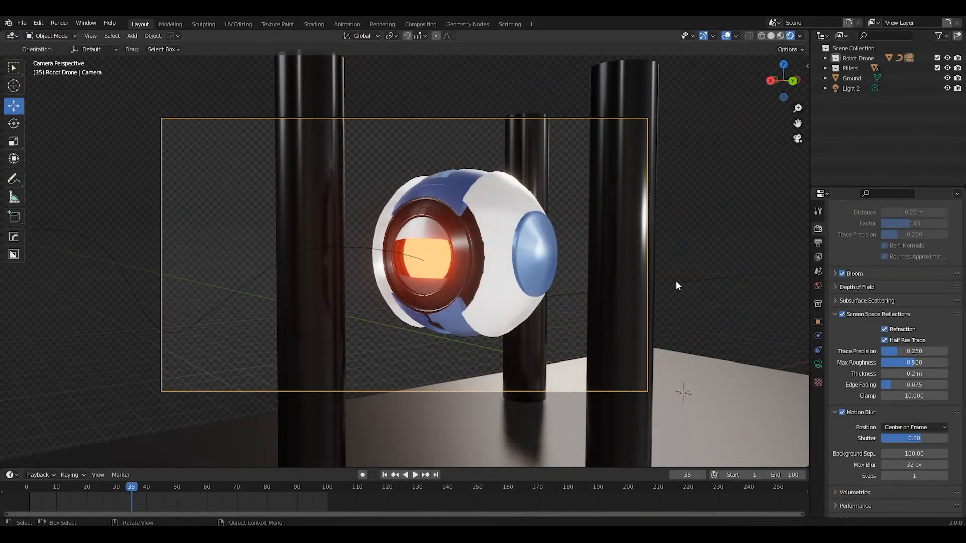
middle_drag(572, 276, 488, 261)
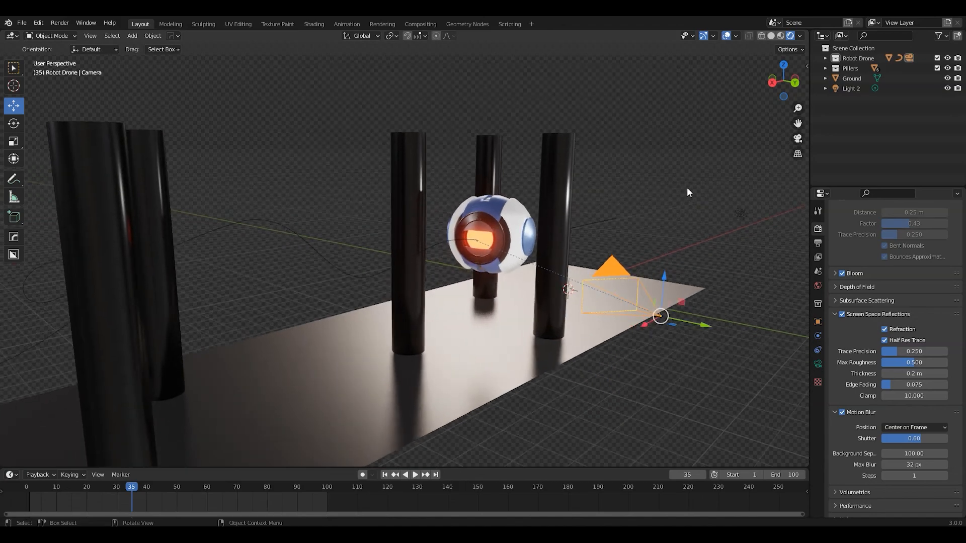
click(818, 304)
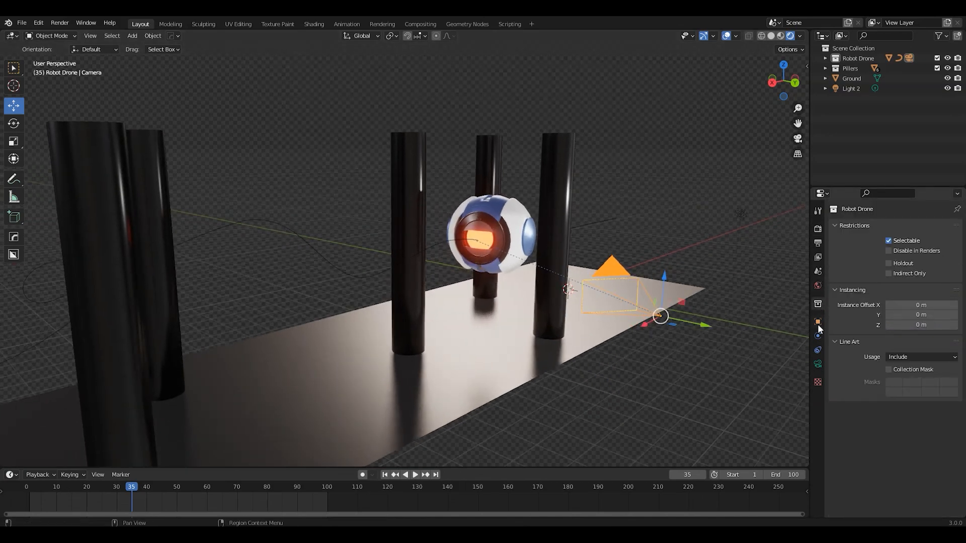
click(818, 323)
click(817, 304)
click(817, 286)
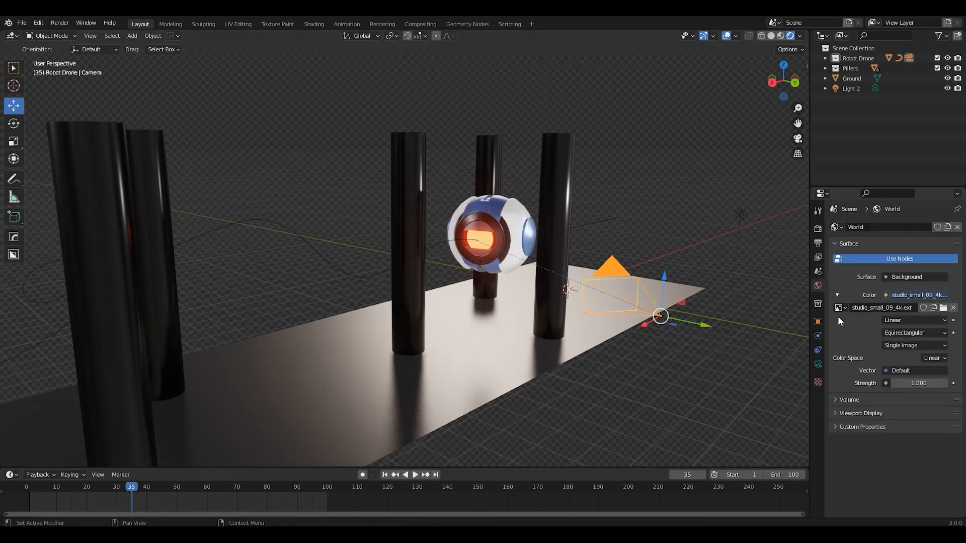
middle_drag(619, 240, 618, 241)
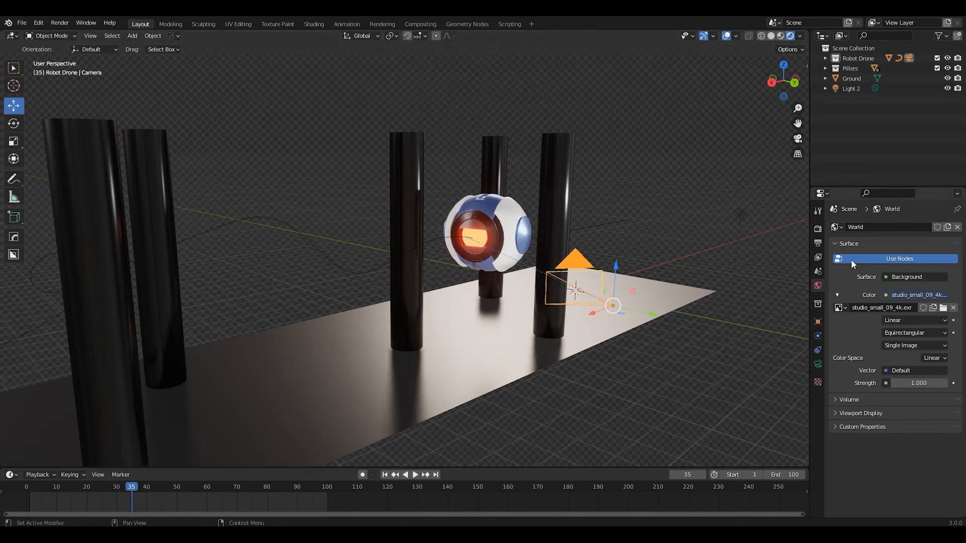
Toggle the Film's Transparent option off and on to compare the world background, leaving it enabled
click(817, 229)
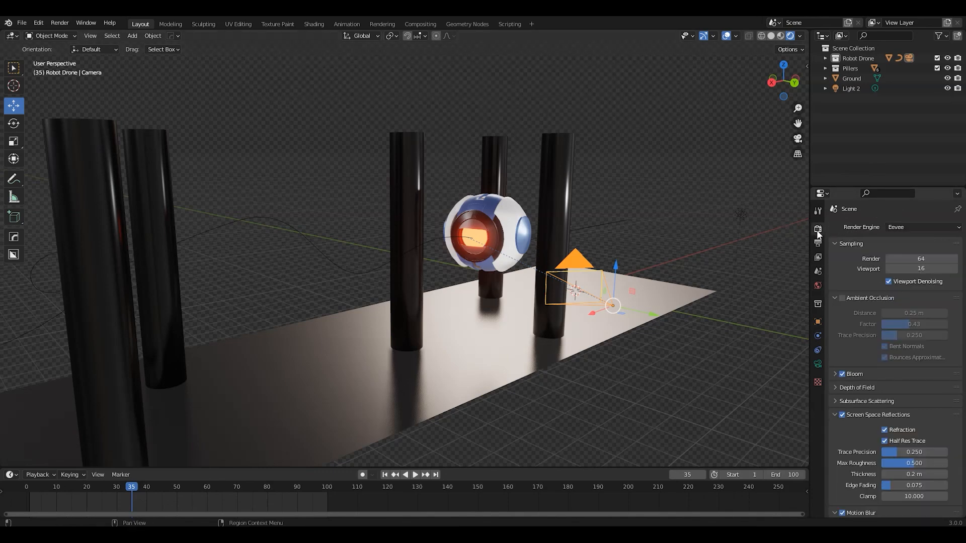
scroll(853, 370, down, 10)
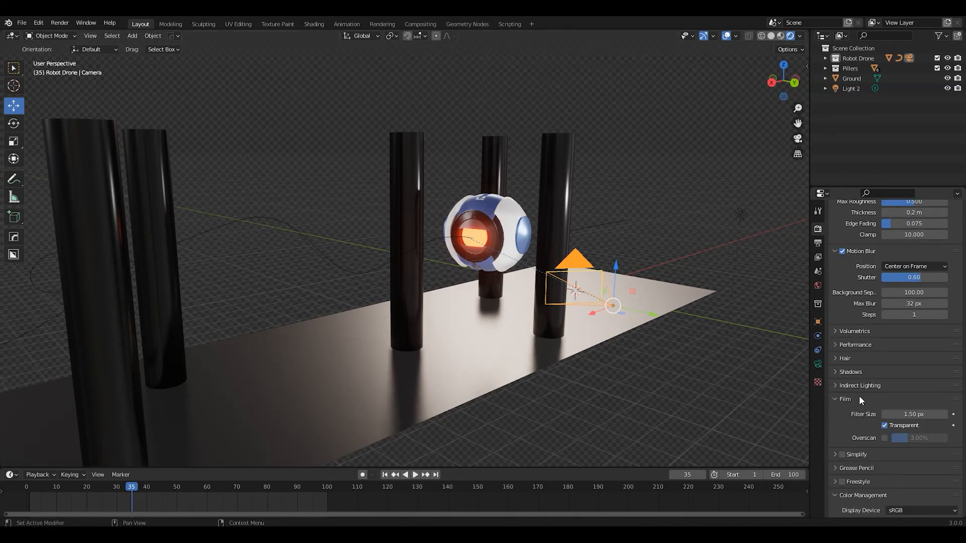
click(884, 425)
click(884, 426)
click(884, 425)
click(884, 426)
click(883, 426)
click(884, 426)
Select the point light beside the pillars, show its light settings, and move it along the Y axis
middle_drag(588, 301, 559, 305)
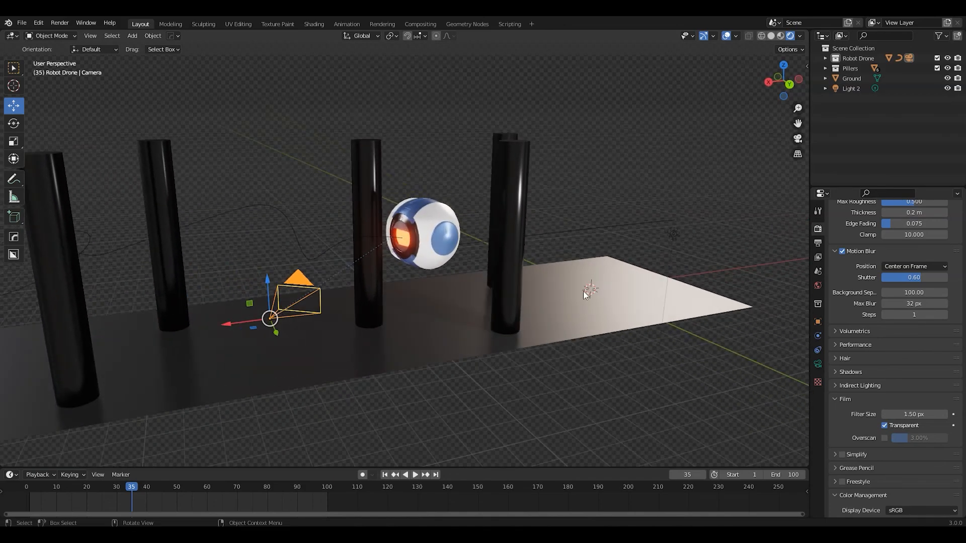
click(674, 234)
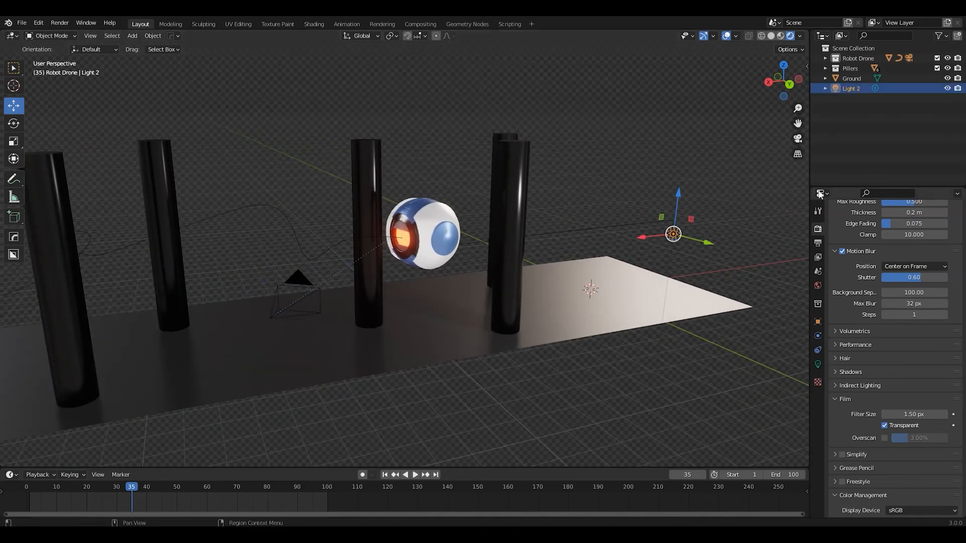
click(817, 364)
middle_drag(524, 254, 592, 297)
key(g)
key(y)
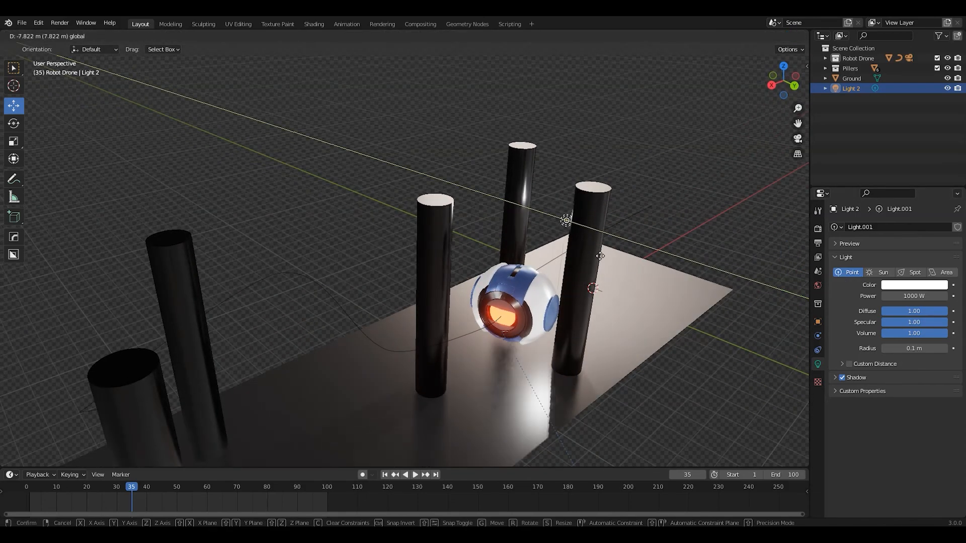
click(658, 300)
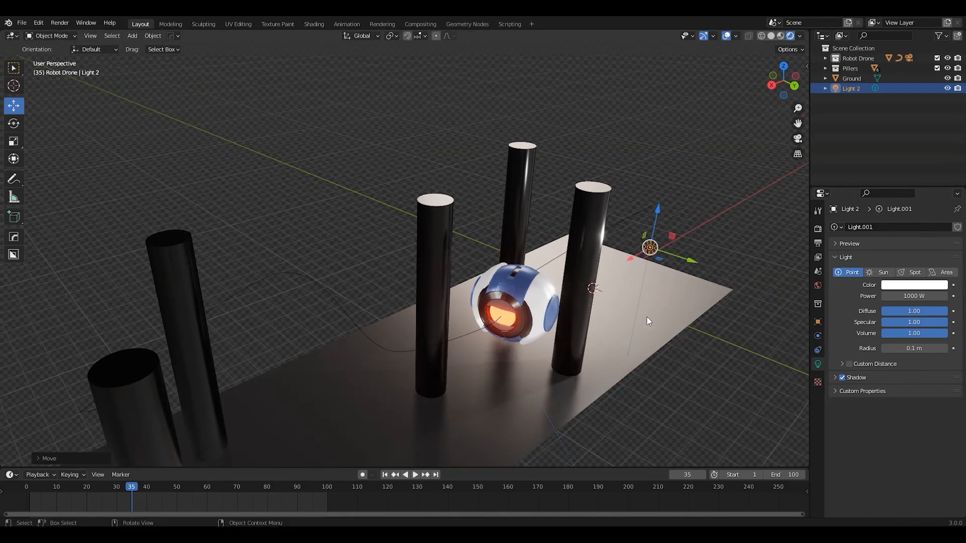
middle_drag(723, 271, 590, 286)
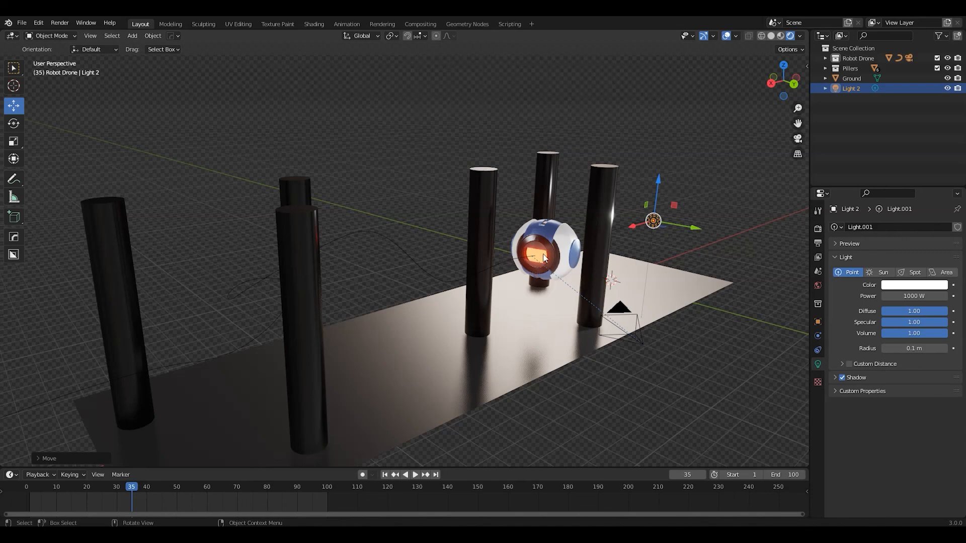
shift+middle_drag(480, 291, 515, 274)
scroll(515, 274, down, 1)
scroll(512, 291, up, 2)
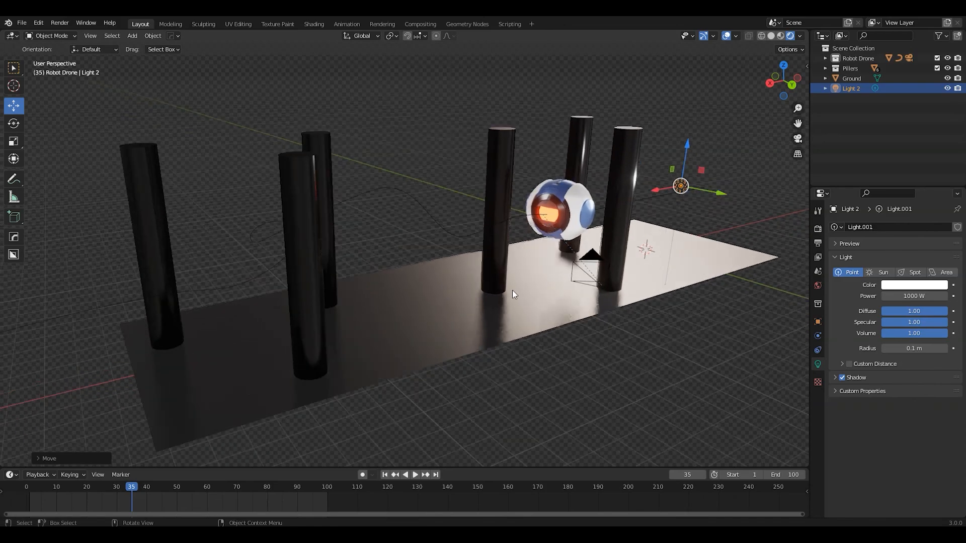
middle_drag(513, 293, 527, 289)
scroll(533, 294, up, 1)
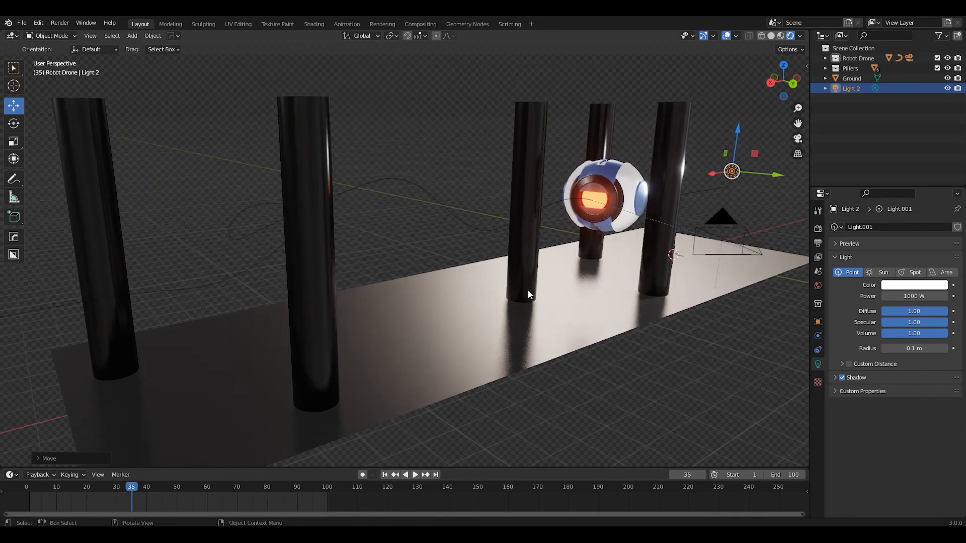